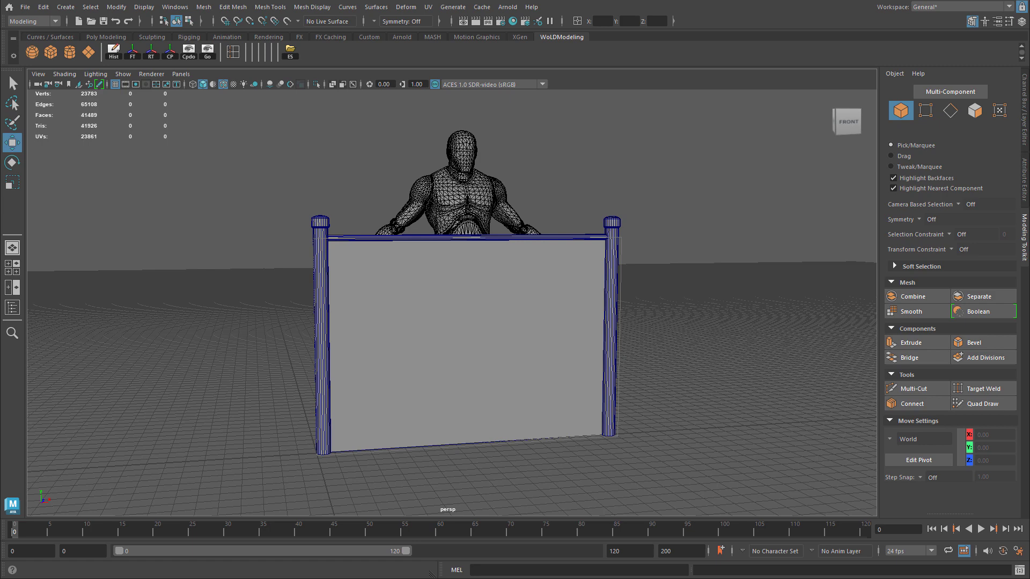
{"action": "left_click", "coordinate": [317, 220]}
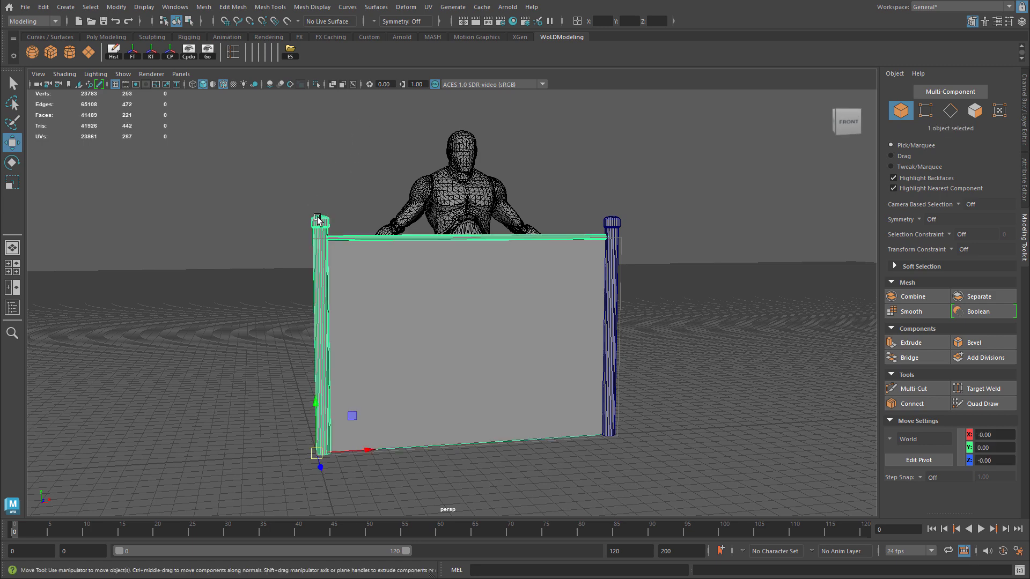
{"action": "left_click", "coordinate": [232, 187]}
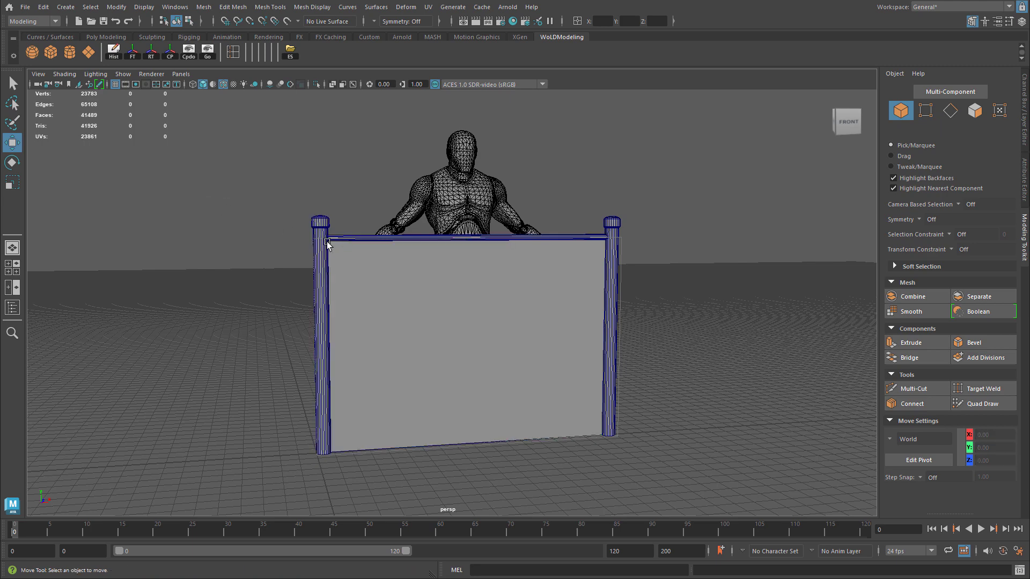
{"action": "left_click", "coordinate": [324, 249]}
{"action": "middle_click_drag", "start_coordinate": [381, 389], "coordinate": [260, 322]}
{"action": "key", "text": "ctrl+z"}
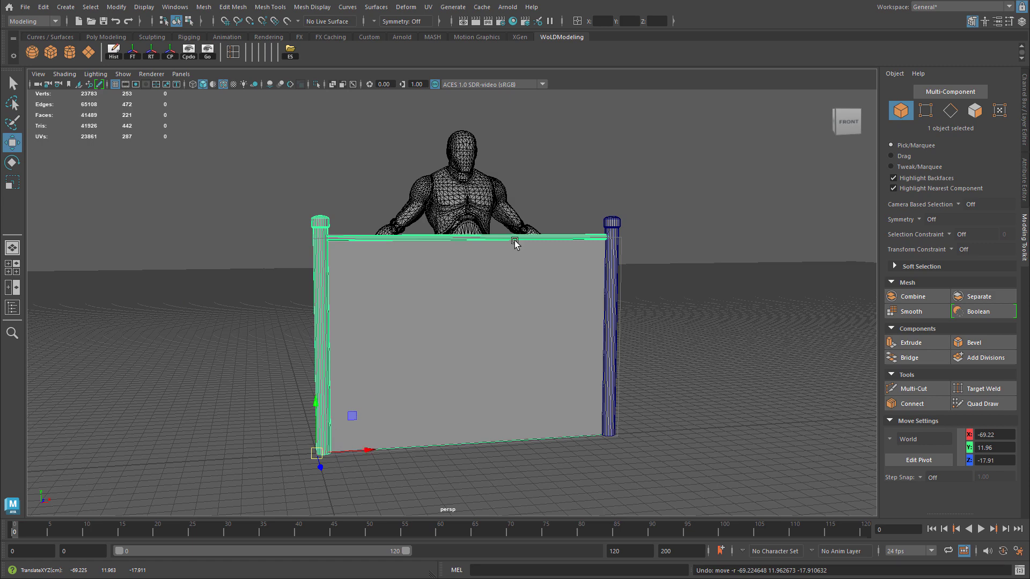
{"action": "left_click", "coordinate": [614, 224]}
{"action": "left_click_drag", "start_coordinate": [614, 434], "coordinate": [675, 431]}
{"action": "key", "text": "ctrl+z"}
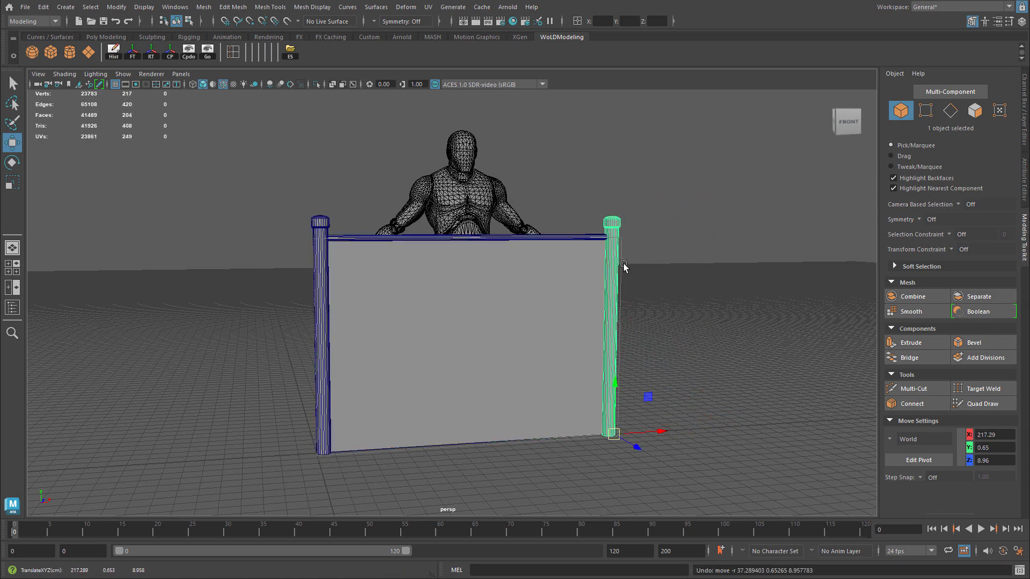
Step: Select the fence panel with its attached post and start an FBX export of the selection, checking the file type and geometry options
{"action": "left_click", "coordinate": [594, 237]}
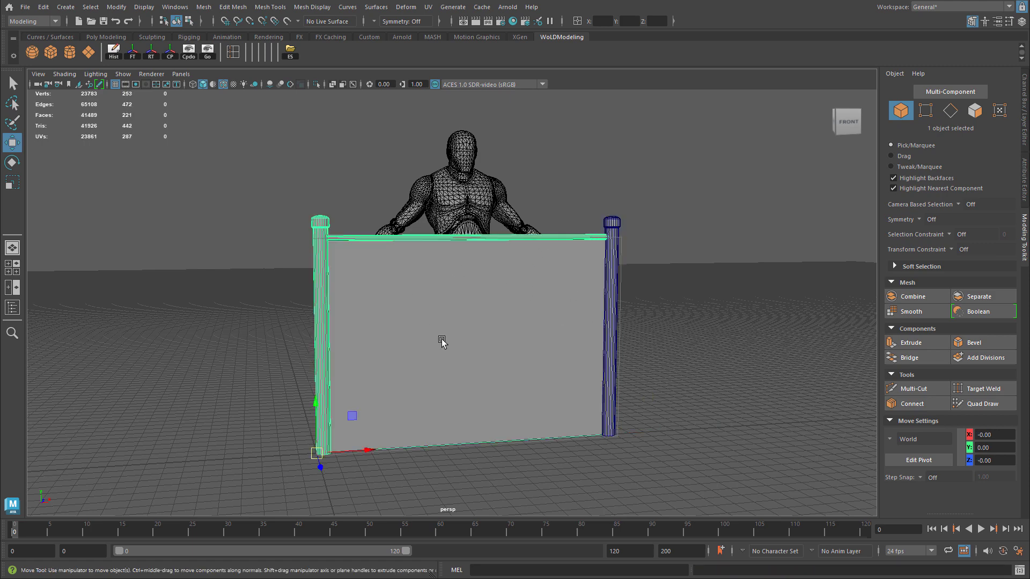
{"action": "left_click_drag", "start_coordinate": [370, 450], "coordinate": [304, 444]}
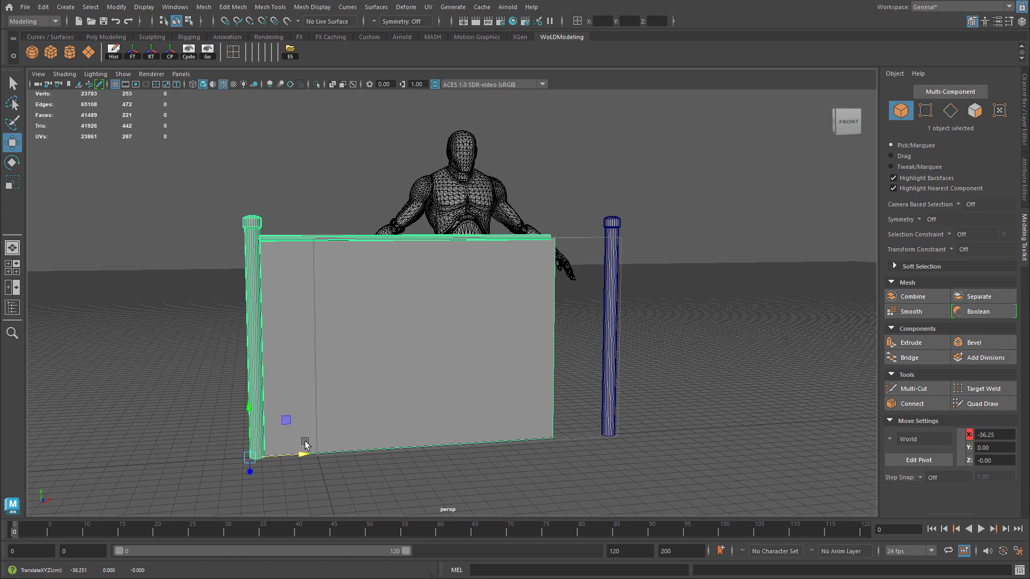
{"action": "key", "text": "ctrl+z"}
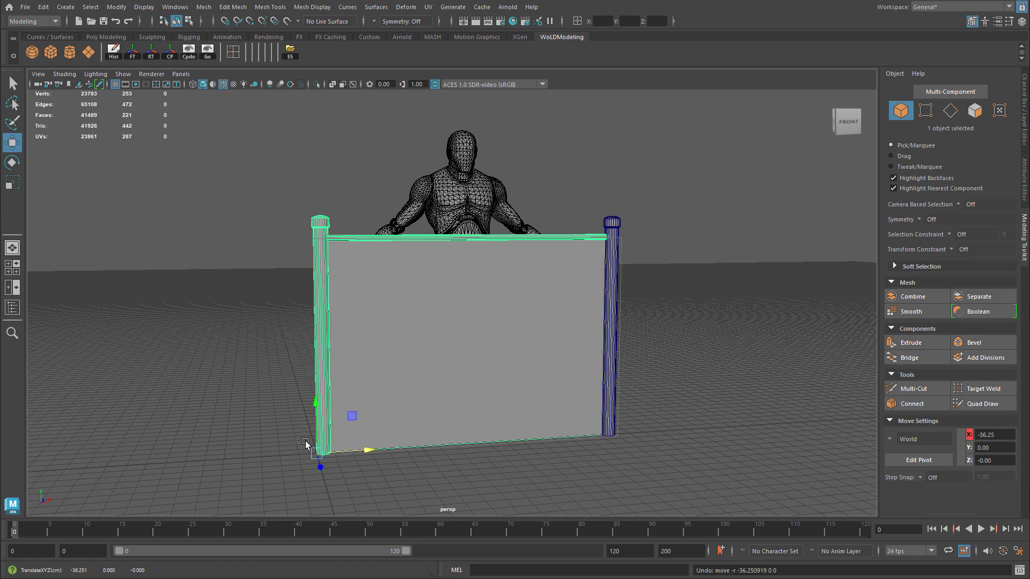
{"action": "left_click", "coordinate": [26, 7]}
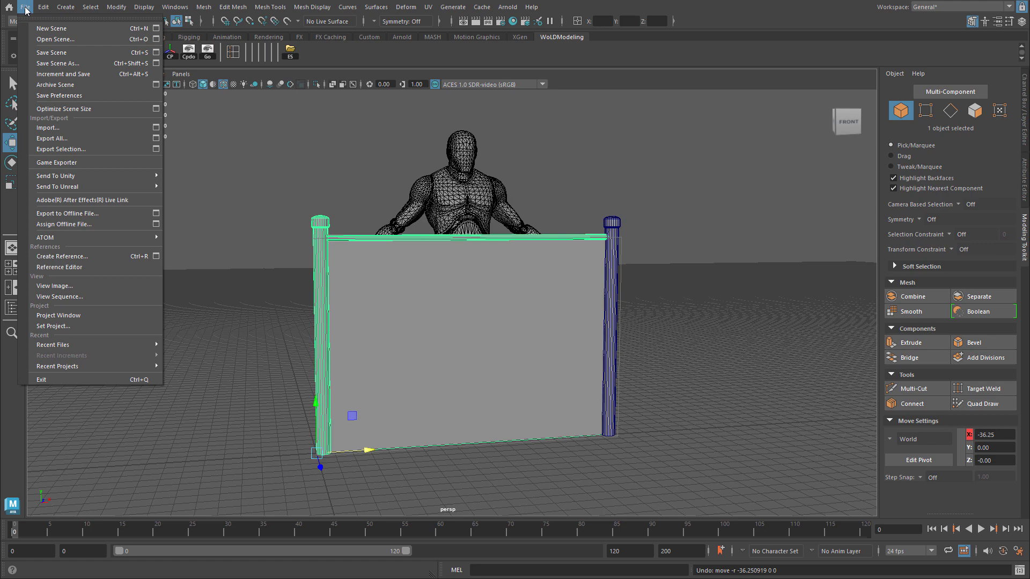
{"action": "left_click", "coordinate": [61, 149]}
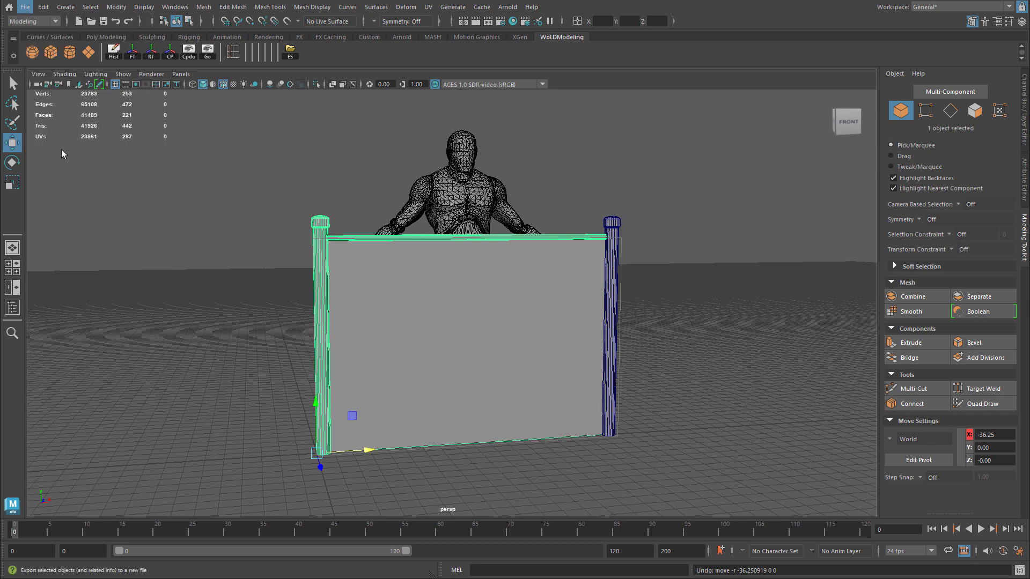
{"action": "scroll", "coordinate": [670, 276], "scroll_direction": "down", "scroll_amount": 3}
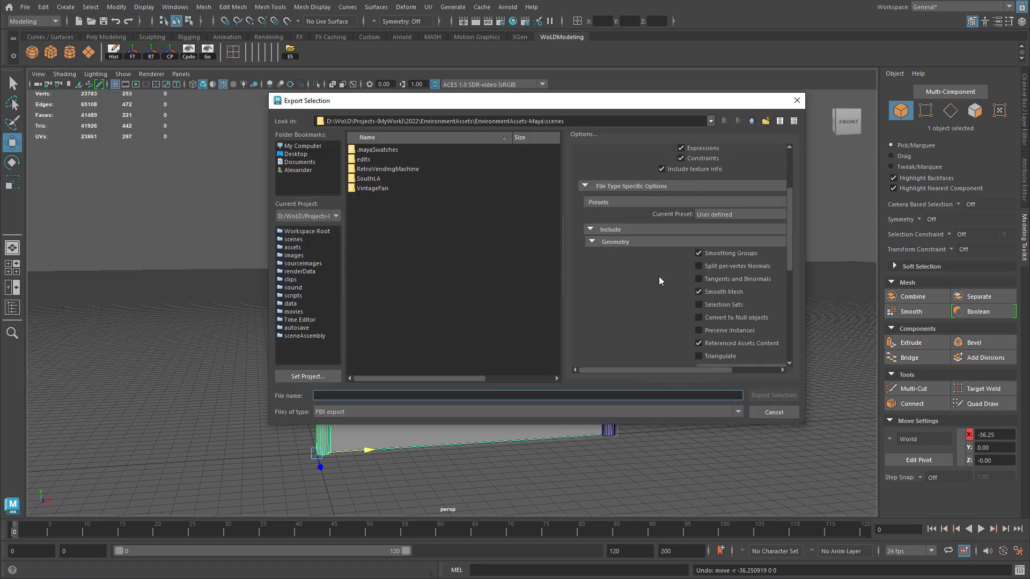
{"action": "scroll", "coordinate": [639, 254], "scroll_direction": "up", "scroll_amount": 3}
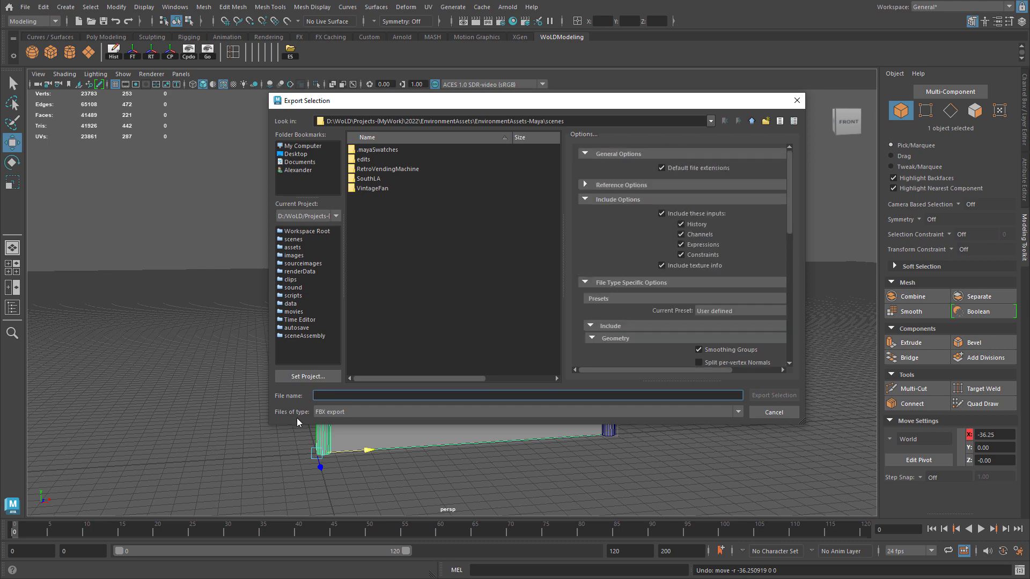
{"action": "left_click", "coordinate": [334, 412]}
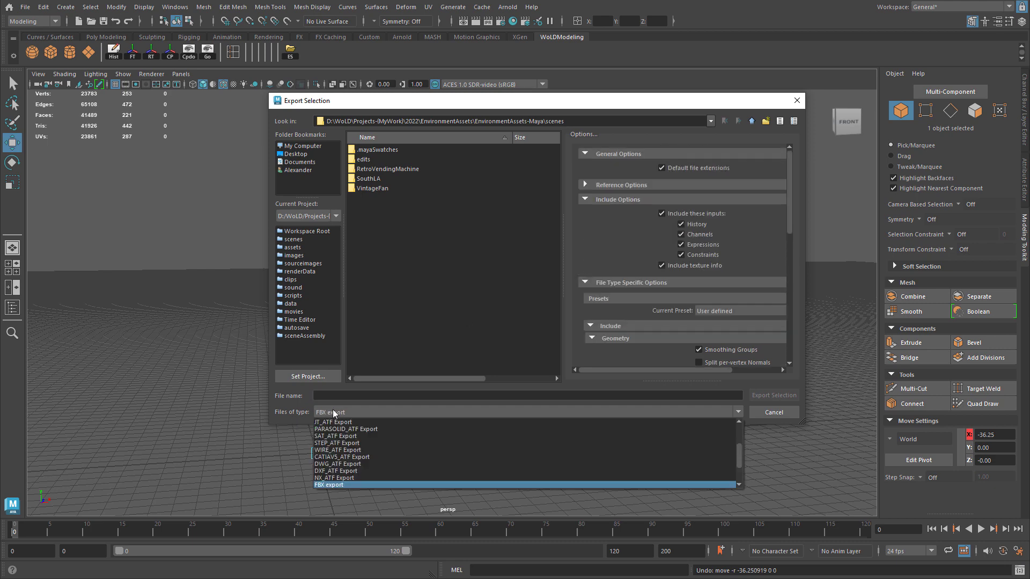
{"action": "left_click", "coordinate": [334, 412]}
{"action": "left_click", "coordinate": [585, 200]}
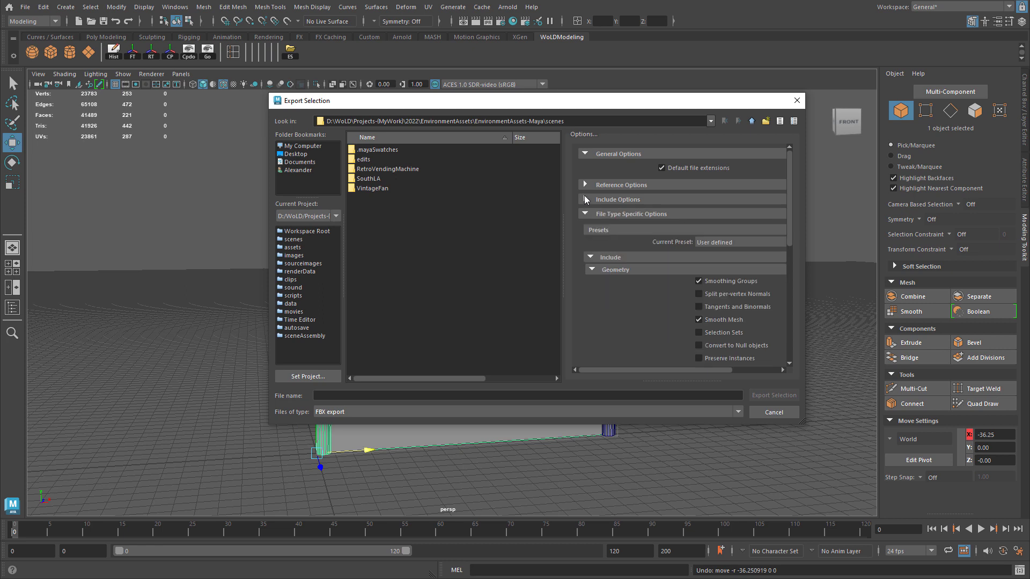
{"action": "scroll", "coordinate": [670, 268], "scroll_direction": "down", "scroll_amount": 3}
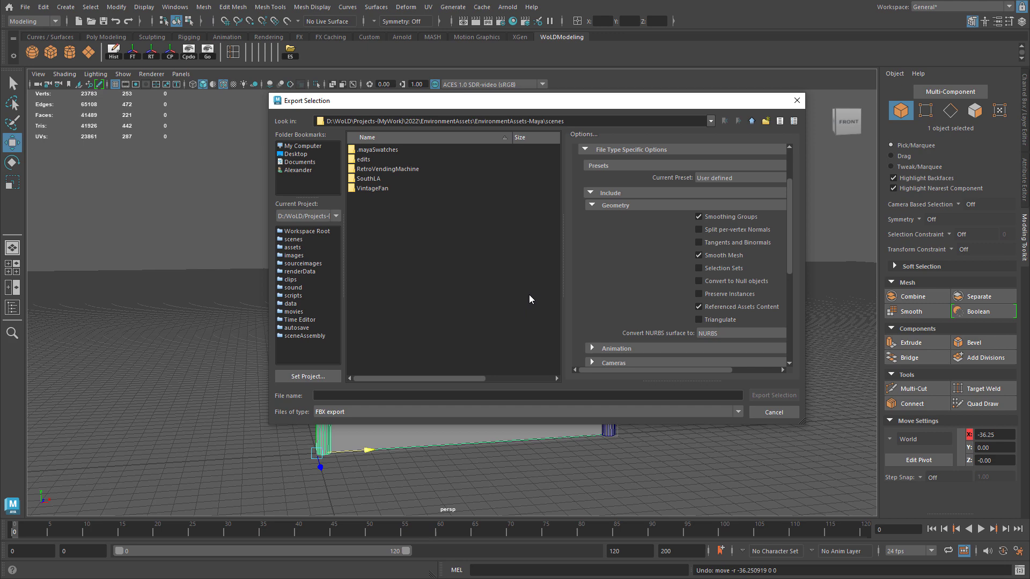
Step: Set the export location to the ForSubstance folder inside EnvironmentAssets\ExportedMeshes
{"action": "left_click", "coordinate": [466, 293]}
{"action": "key", "text": "BackSpace"}
{"action": "key", "text": "BackSpace"}
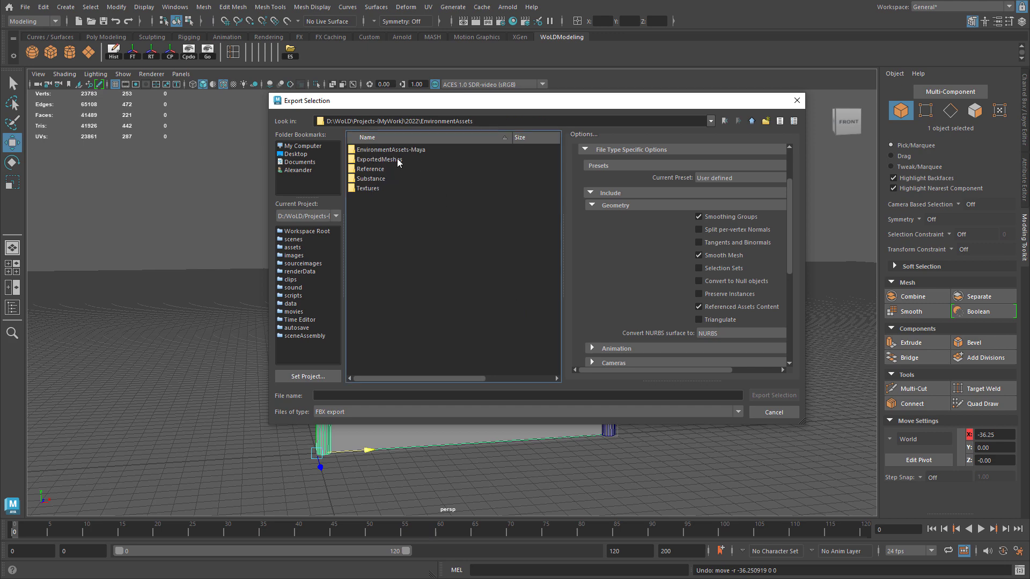
{"action": "double_click", "coordinate": [398, 159]}
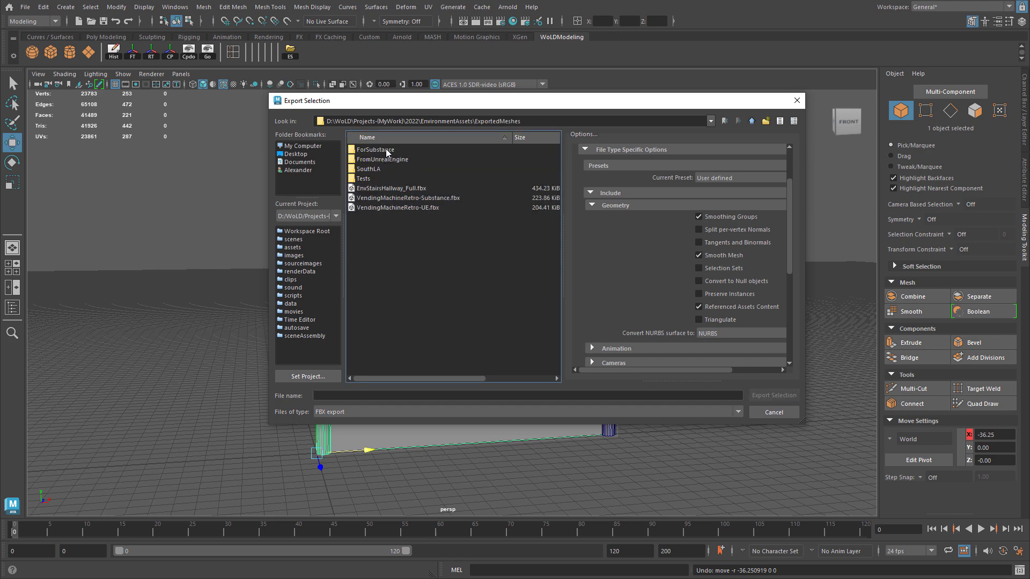
{"action": "double_click", "coordinate": [387, 151]}
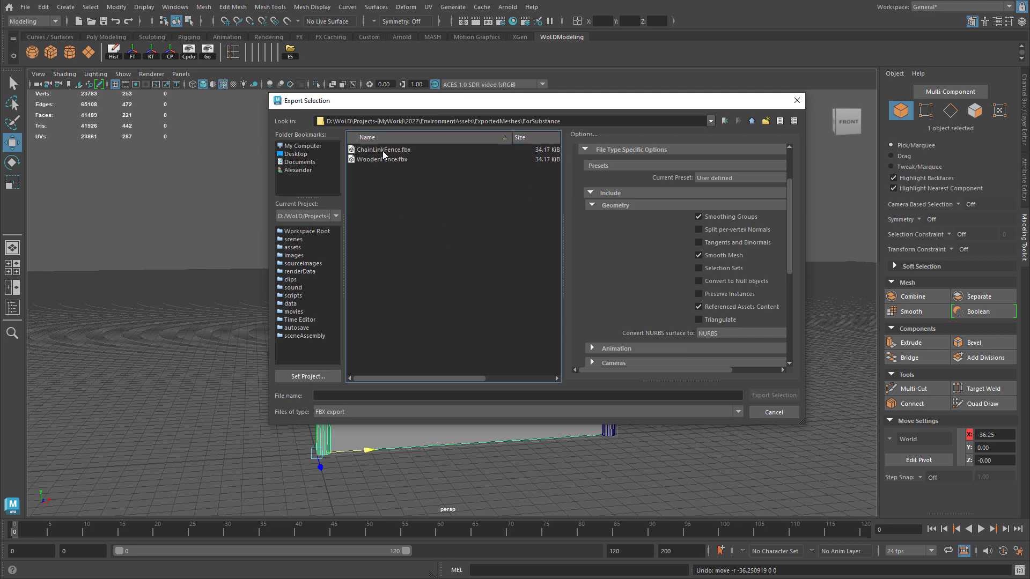
Step: Name the export file ChainLinkFence-v2.fbx, based on the existing ChainLinkFence.fbx, and export the selected fence section
{"action": "left_click", "coordinate": [380, 151]}
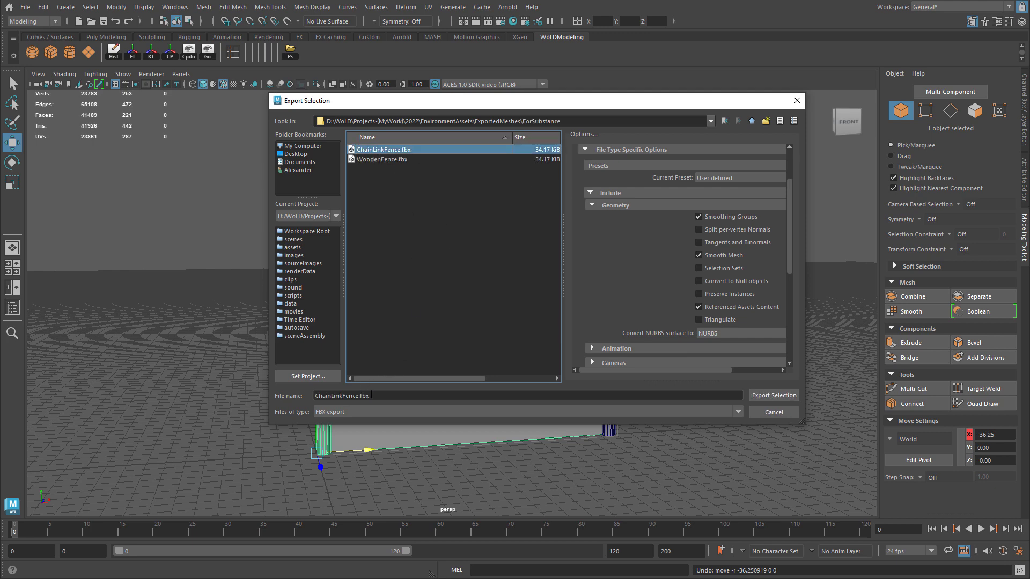
{"action": "left_click", "coordinate": [358, 396]}
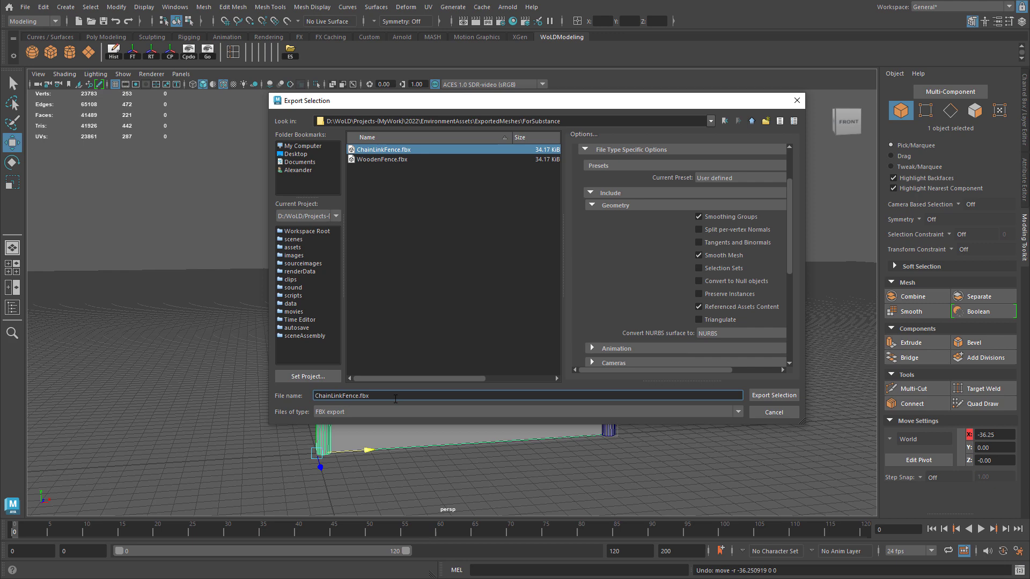
{"action": "type", "text": "-v2"}
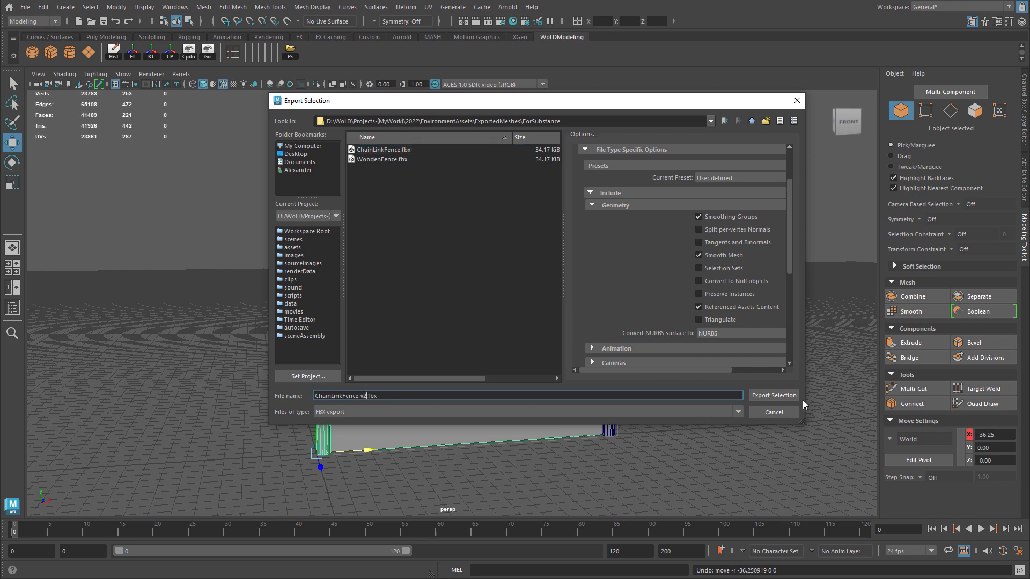
{"action": "left_click", "coordinate": [786, 397]}
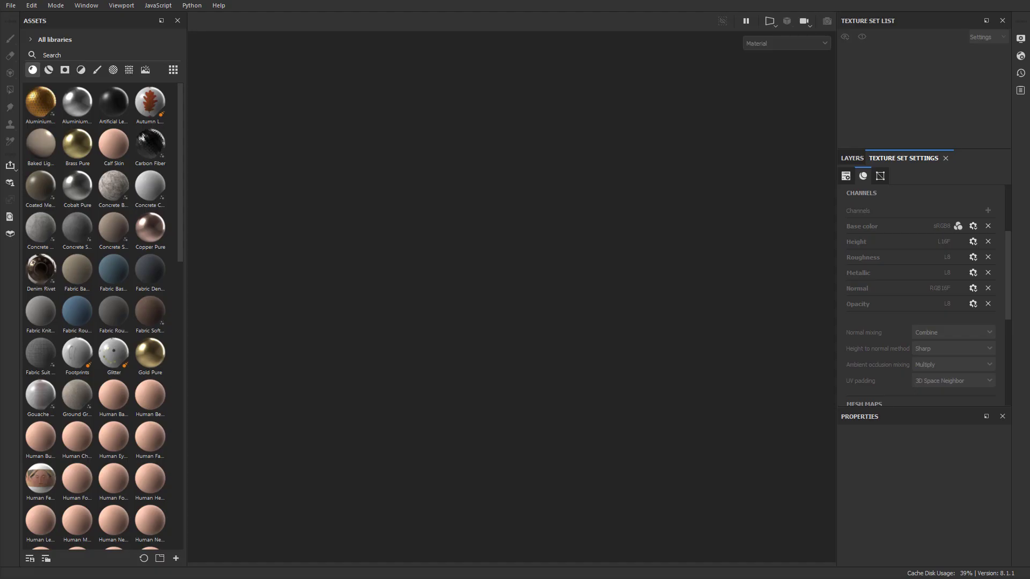
Step: Switch to Substance 3D Painter and create a project from ChainLinkFence-v2.fbx with the Unreal Engine 4 (starter_assets) template and 2048 document resolution
{"action": "left_click", "coordinate": [11, 6]}
{"action": "left_click", "coordinate": [21, 17]}
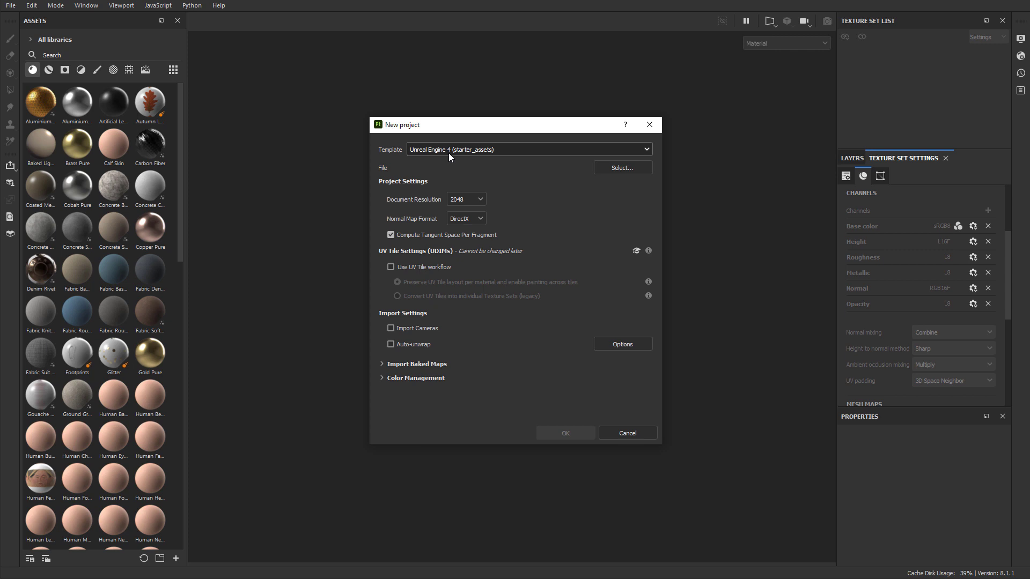
{"action": "left_click", "coordinate": [620, 168]}
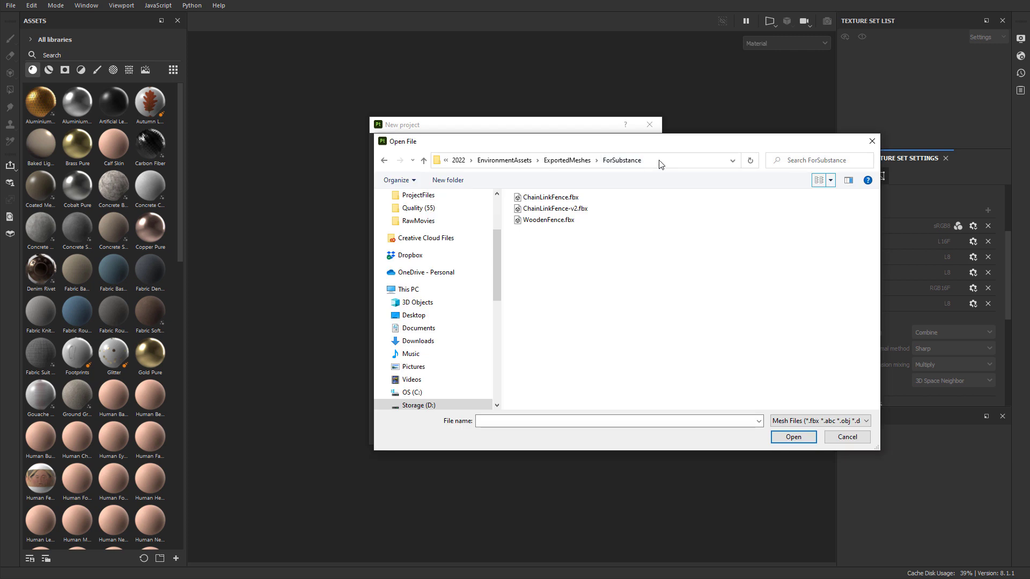
{"action": "left_click", "coordinate": [561, 209]}
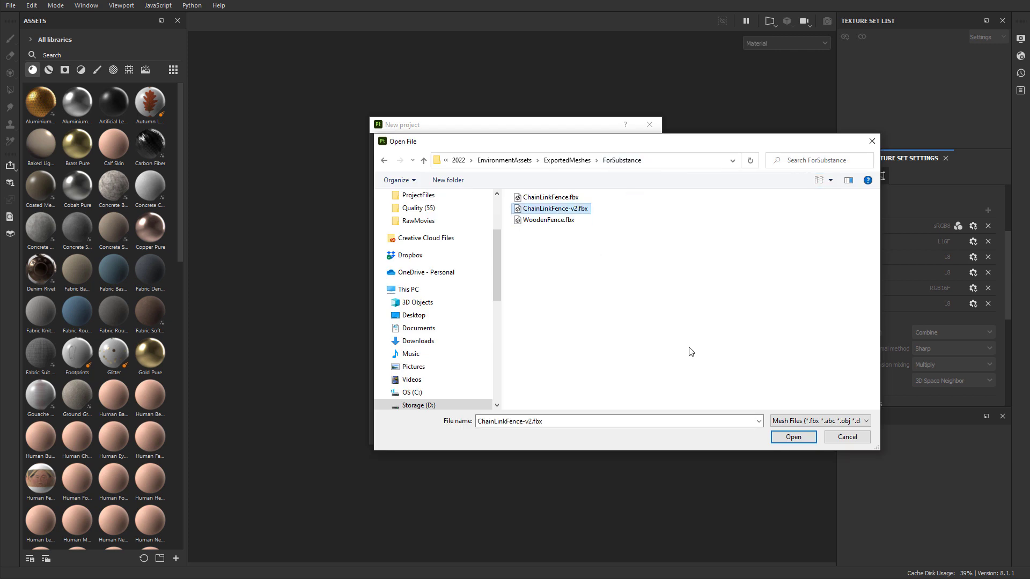
{"action": "left_click", "coordinate": [793, 437]}
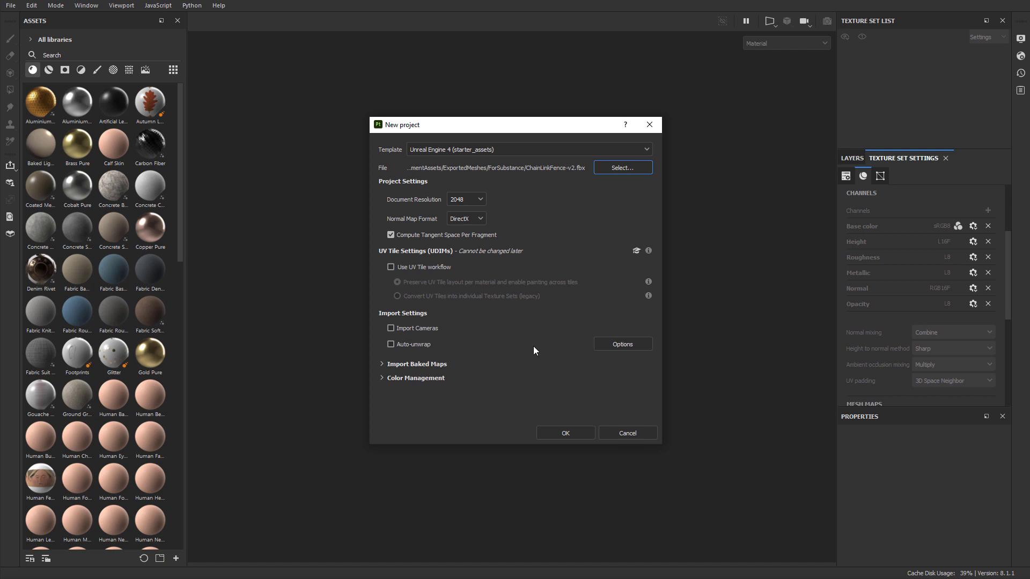
{"action": "left_click", "coordinate": [569, 431]}
Step: Bake the selected mesh maps for the lambert1 texture set with an output size of 2048
{"action": "left_click_drag", "start_coordinate": [554, 360], "coordinate": [570, 325], "text": "alt"}
{"action": "right_click_drag", "start_coordinate": [570, 324], "coordinate": [539, 322], "text": "alt"}
{"action": "mouse_move", "coordinate": [539, 322]}
{"action": "middle_mouse_down", "text": "alt"}
{"action": "mouse_move", "coordinate": [534, 303]}
{"action": "mouse_move", "coordinate": [549, 320]}
{"action": "mouse_move", "coordinate": [540, 323]}
{"action": "middle_mouse_up", "text": "alt"}
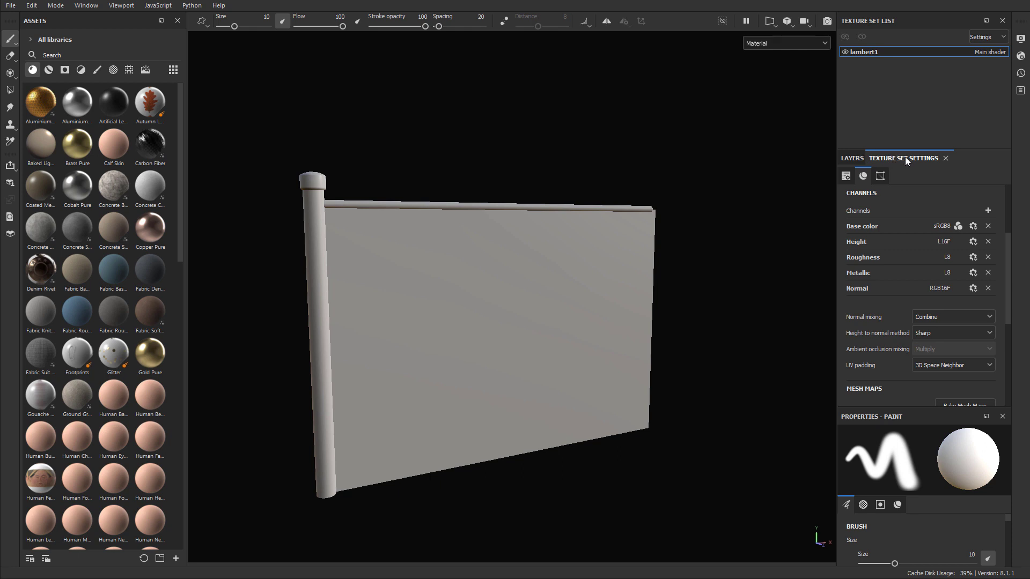
{"action": "scroll", "coordinate": [961, 293], "scroll_direction": "down", "scroll_amount": 2}
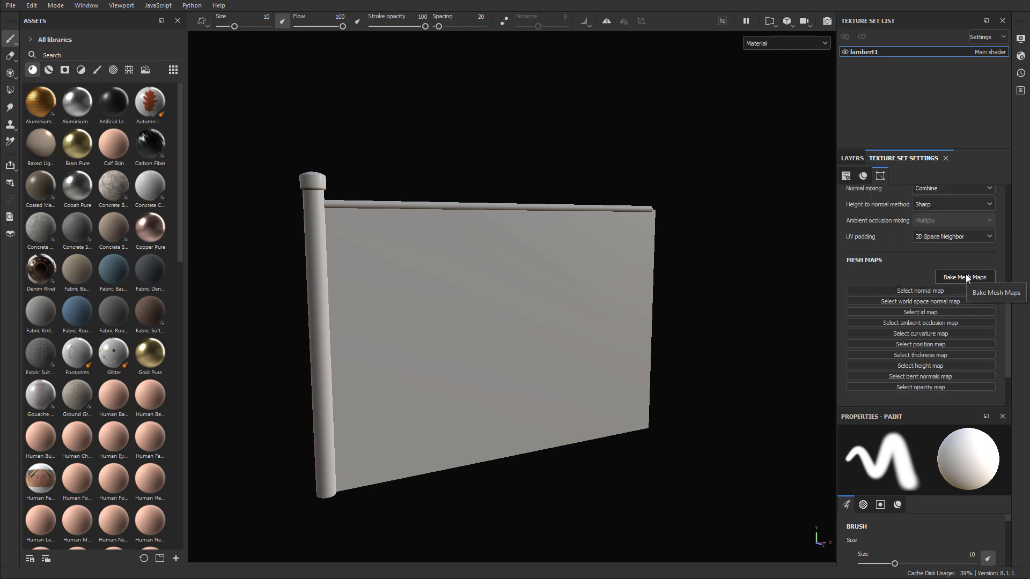
{"action": "left_click", "coordinate": [965, 276]}
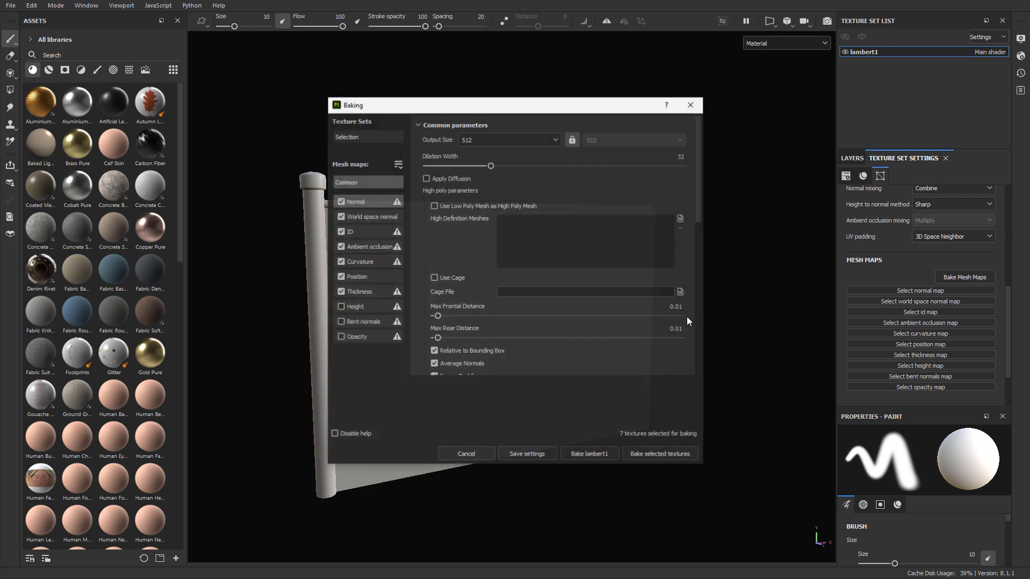
{"action": "left_click", "coordinate": [487, 139]}
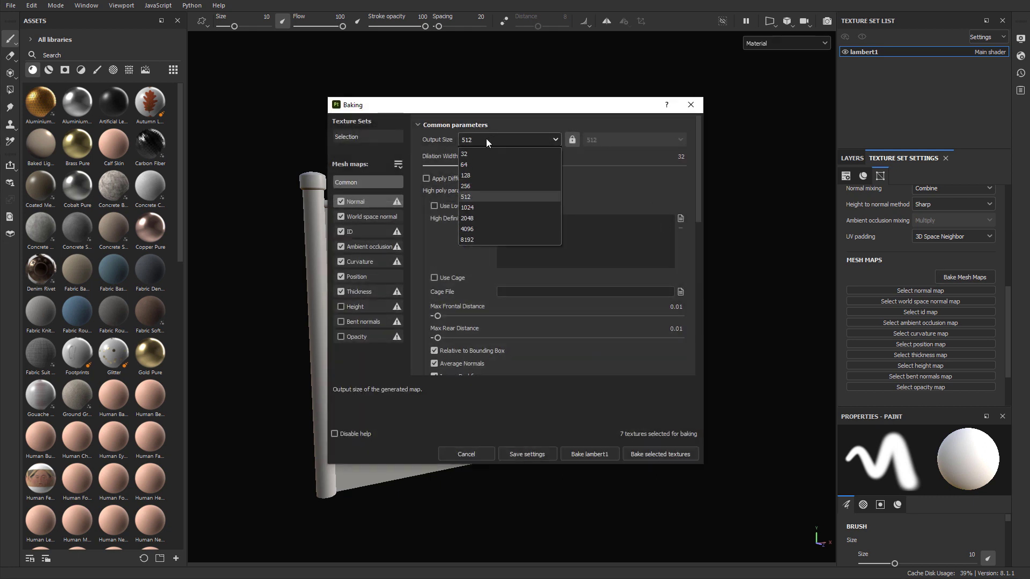
{"action": "left_click", "coordinate": [478, 218]}
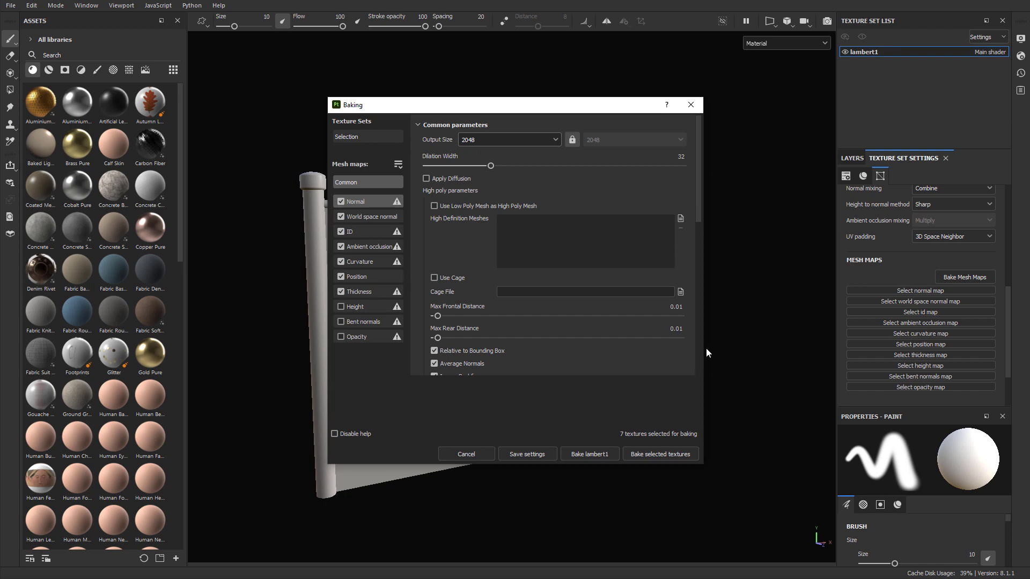
{"action": "left_click", "coordinate": [682, 453]}
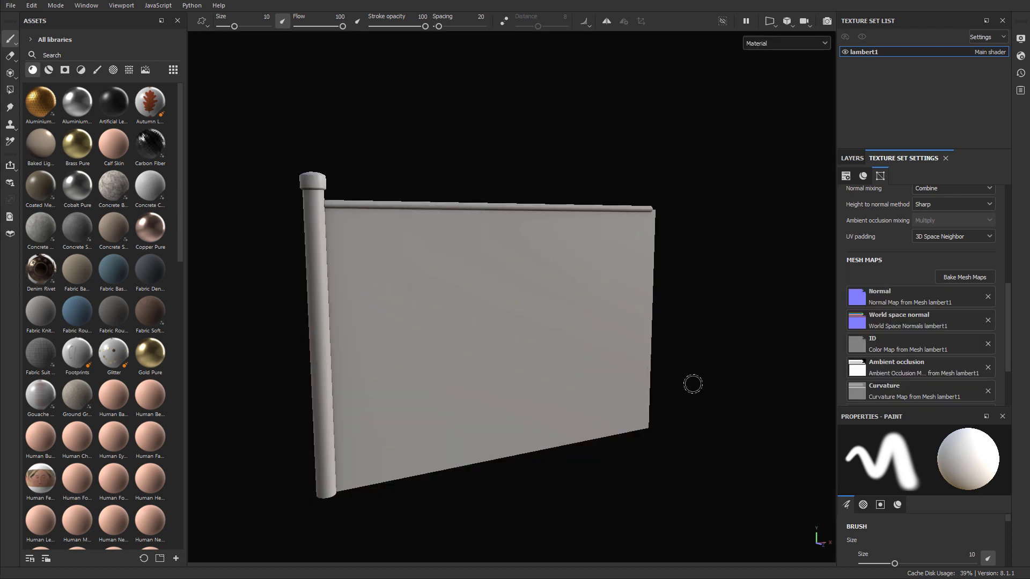
Step: Show the layer stack, search the material assets for "chainl" and preview the Iron Chainmail material
{"action": "mouse_move", "coordinate": [692, 384]}
{"action": "left_mouse_down", "text": "alt"}
{"action": "mouse_move", "coordinate": [534, 375]}
{"action": "mouse_move", "coordinate": [650, 375]}
{"action": "mouse_move", "coordinate": [733, 343]}
{"action": "mouse_move", "coordinate": [542, 328]}
{"action": "mouse_move", "coordinate": [684, 333]}
{"action": "left_mouse_up", "text": "alt"}
{"action": "left_click", "coordinate": [853, 157]}
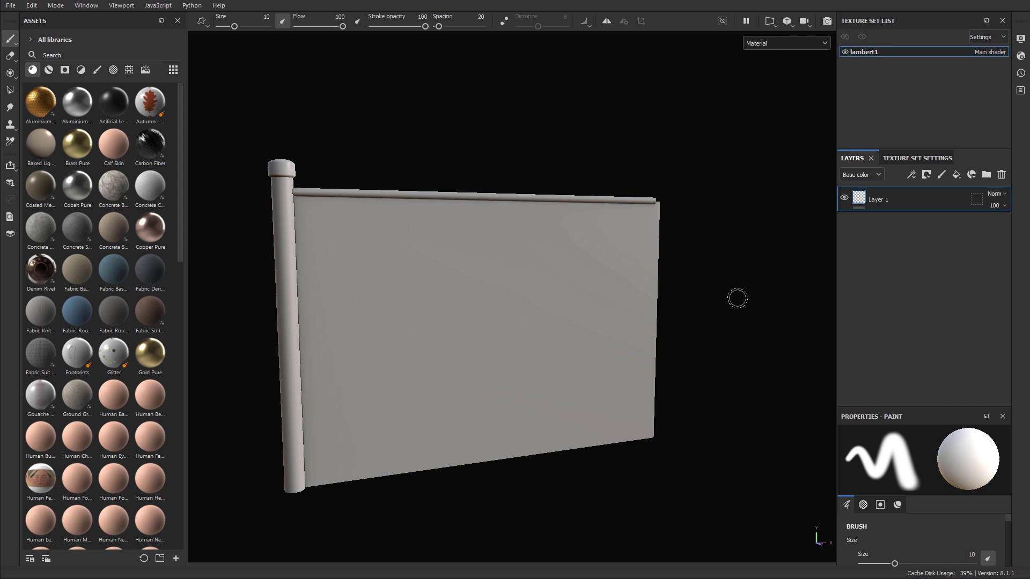
{"action": "left_click", "coordinate": [33, 71]}
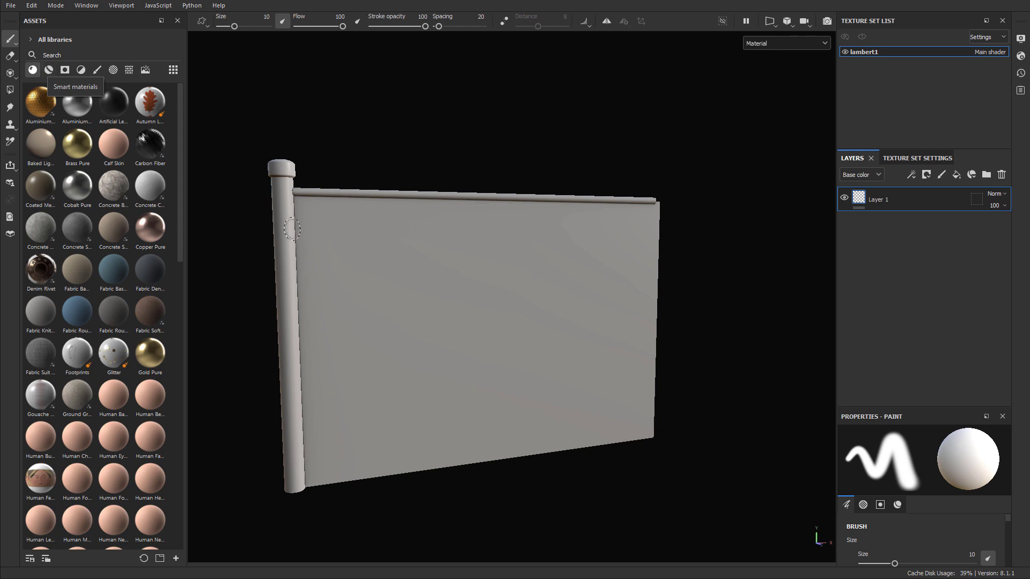
{"action": "left_click", "coordinate": [69, 55]}
{"action": "type", "text": "chainl"}
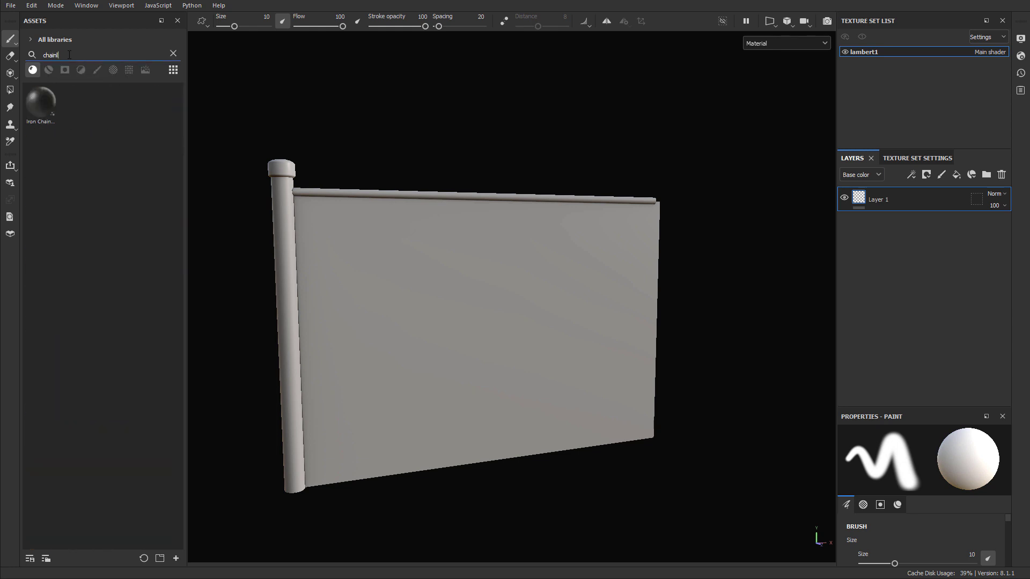
{"action": "left_click", "coordinate": [46, 72]}
{"action": "left_click", "coordinate": [40, 69]}
{"action": "mouse_move", "coordinate": [36, 107]}
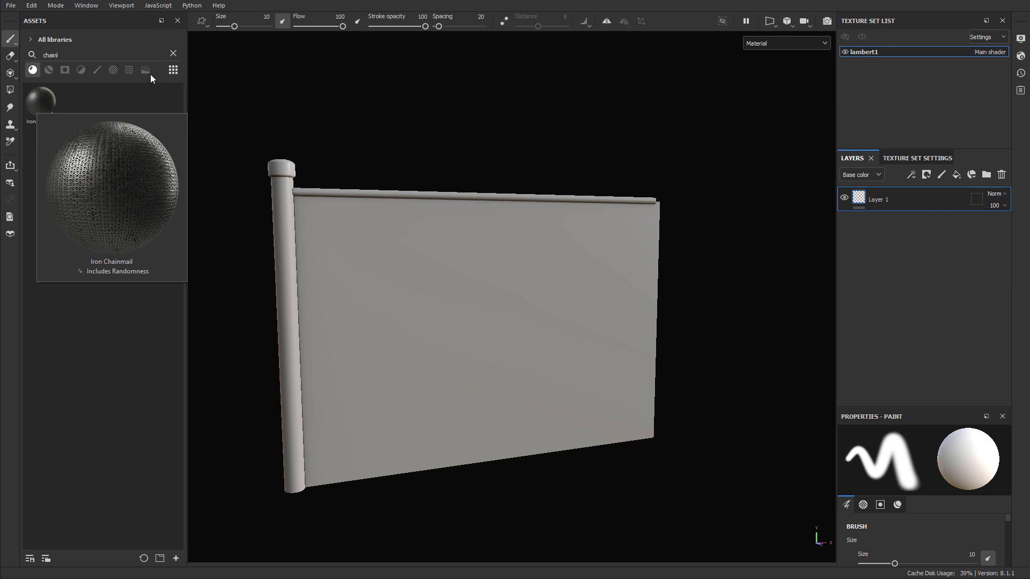
Step: Clear the asset search, open Substance 3D Assets in Creative Cloud Desktop and search the 3D materials for "chain link fence"
{"action": "left_click", "coordinate": [173, 53]}
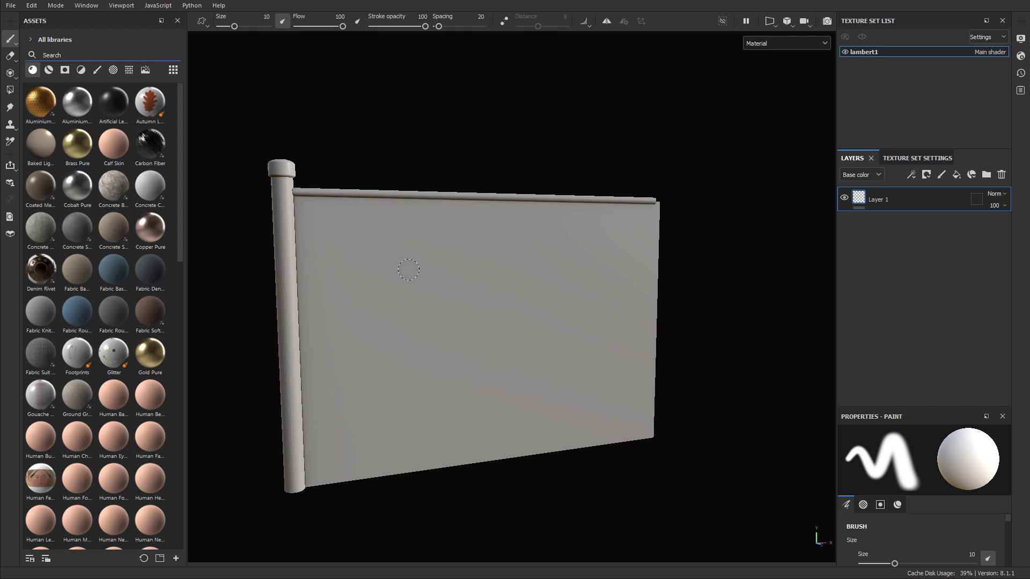
{"action": "left_click", "coordinate": [11, 238]}
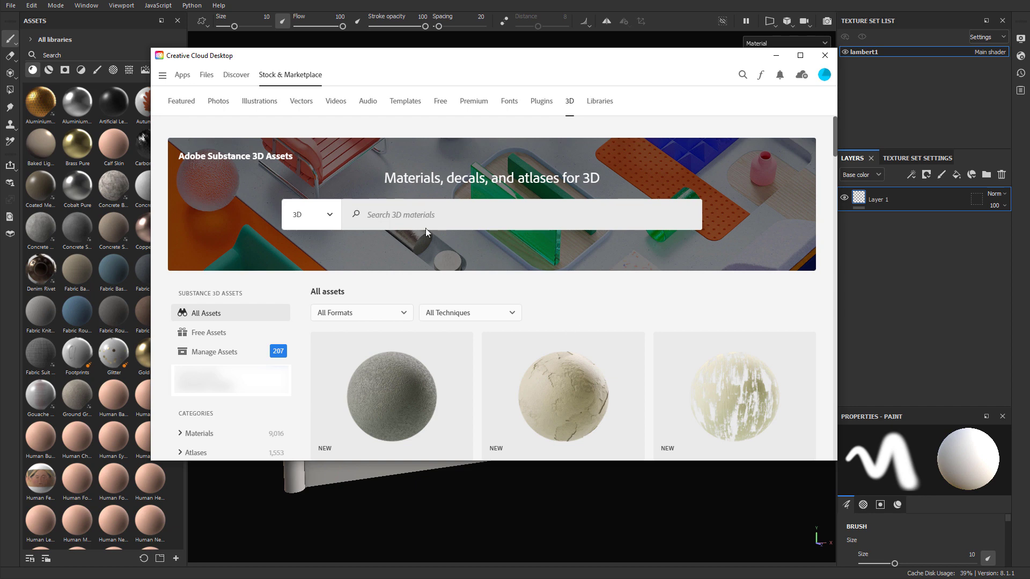
{"action": "left_click", "coordinate": [408, 219]}
{"action": "type", "text": "chain link fe"}
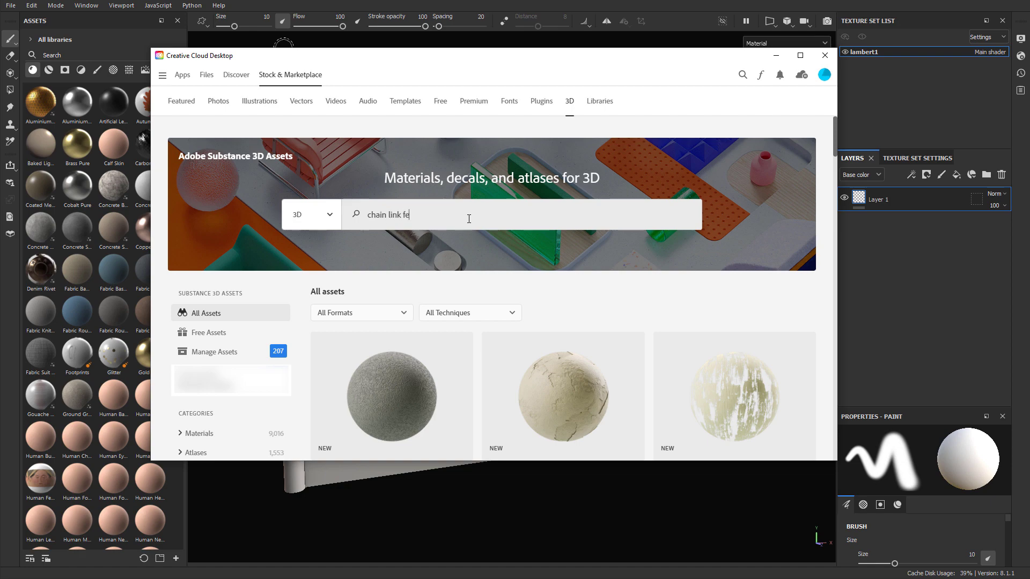
{"action": "type", "text": "nce"}
{"action": "key", "text": "Return"}
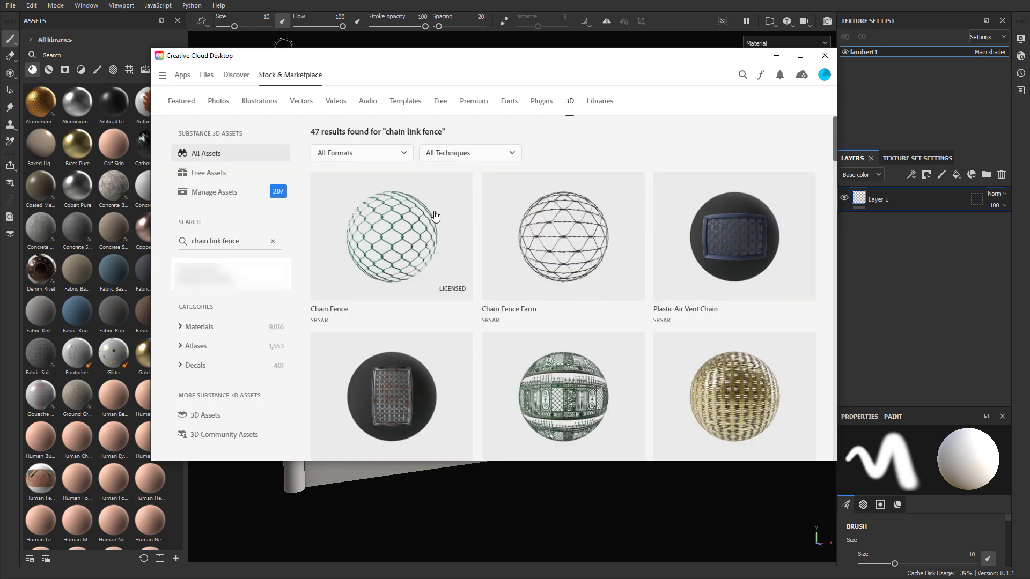
Step: Look through the preview images of the Chain Fence material, download it and select chain_fence.sbsar in the Downloads\Temp folder
{"action": "left_click", "coordinate": [381, 236]}
{"action": "left_click", "coordinate": [638, 242]}
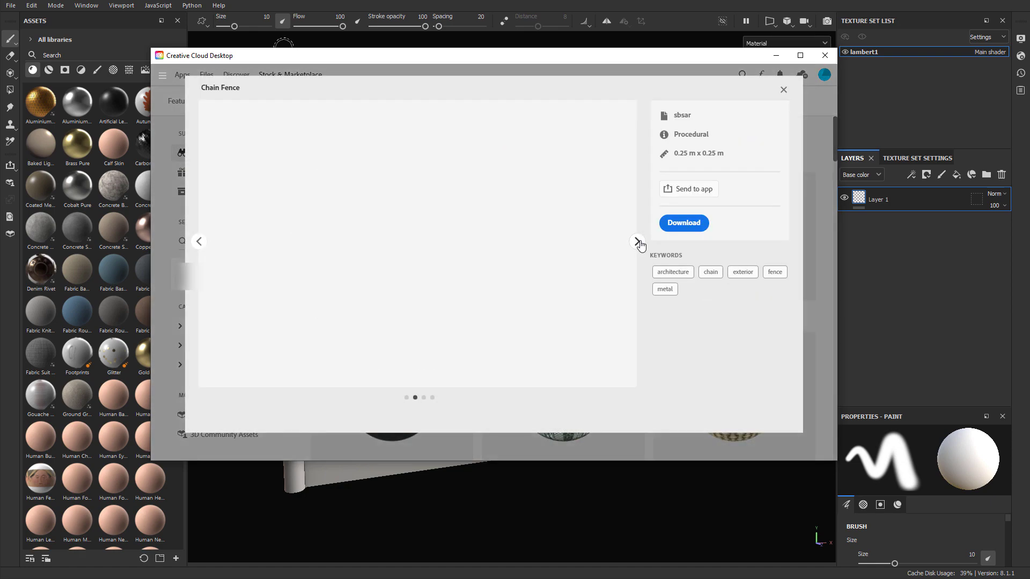
{"action": "double_click", "coordinate": [638, 242]}
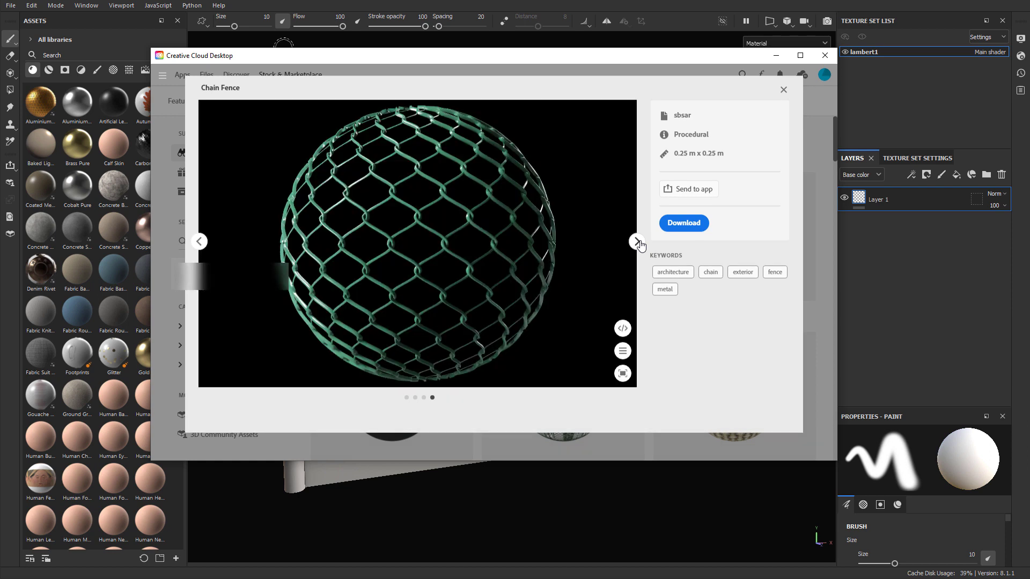
{"action": "left_click", "coordinate": [693, 225]}
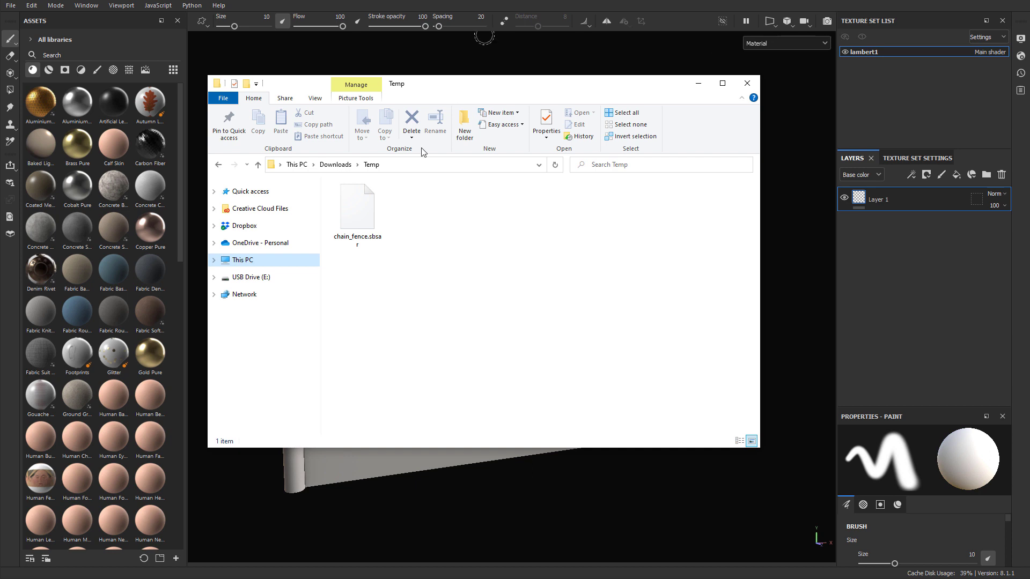
{"action": "left_click", "coordinate": [359, 220]}
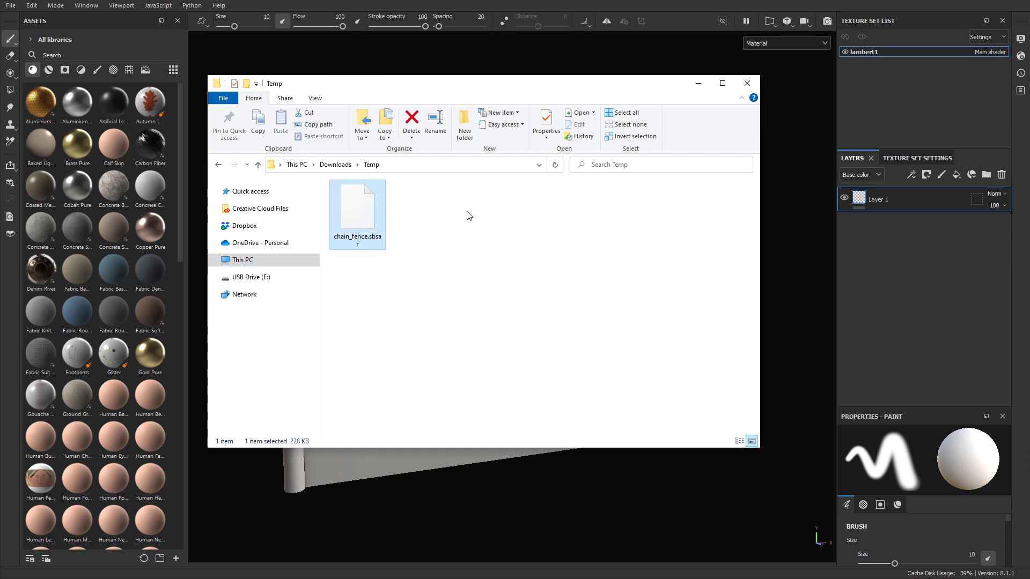
Step: Switch back to Substance 3D Painter and add chain_fence.sbsar from Downloads\Temp to the resources to import
{"action": "key", "text": "alt+Tab"}
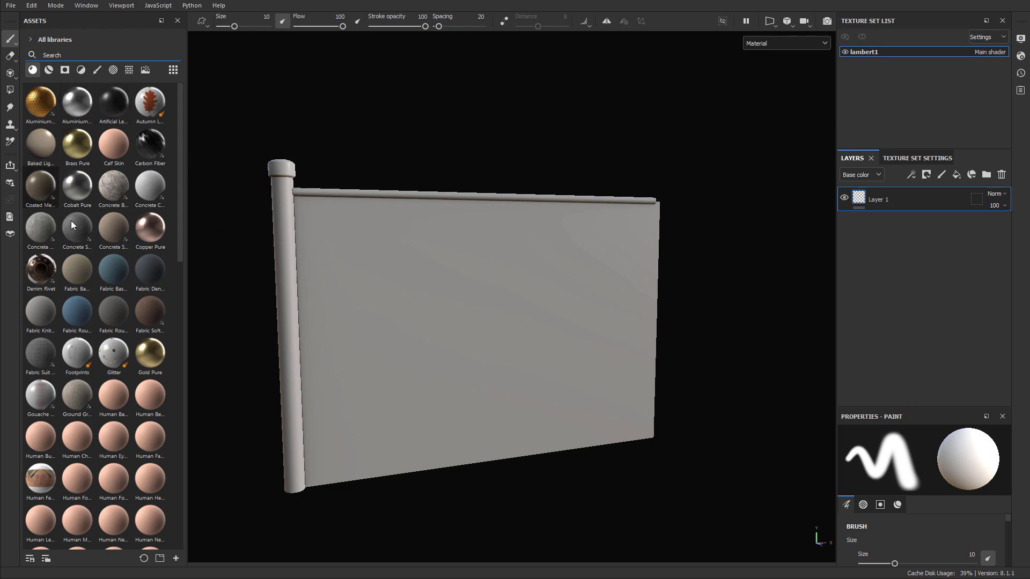
{"action": "mouse_move", "coordinate": [112, 185]}
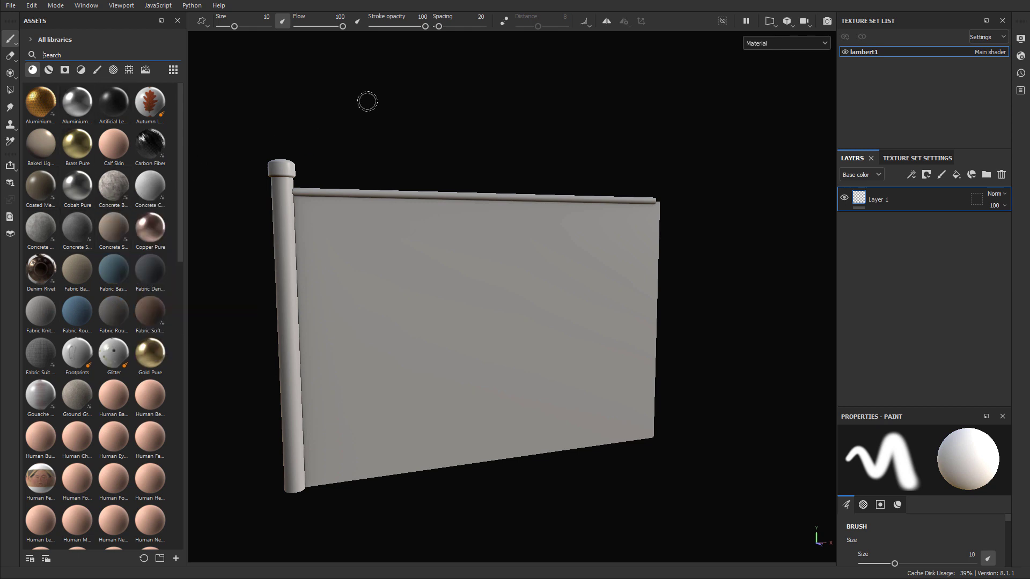
{"action": "left_click", "coordinate": [12, 5]}
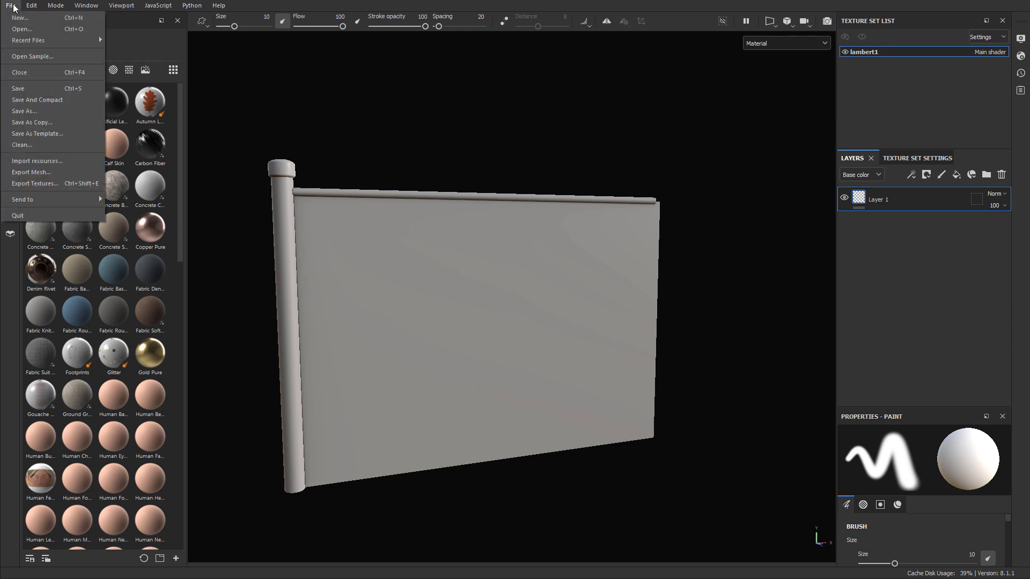
{"action": "left_click", "coordinate": [56, 162]}
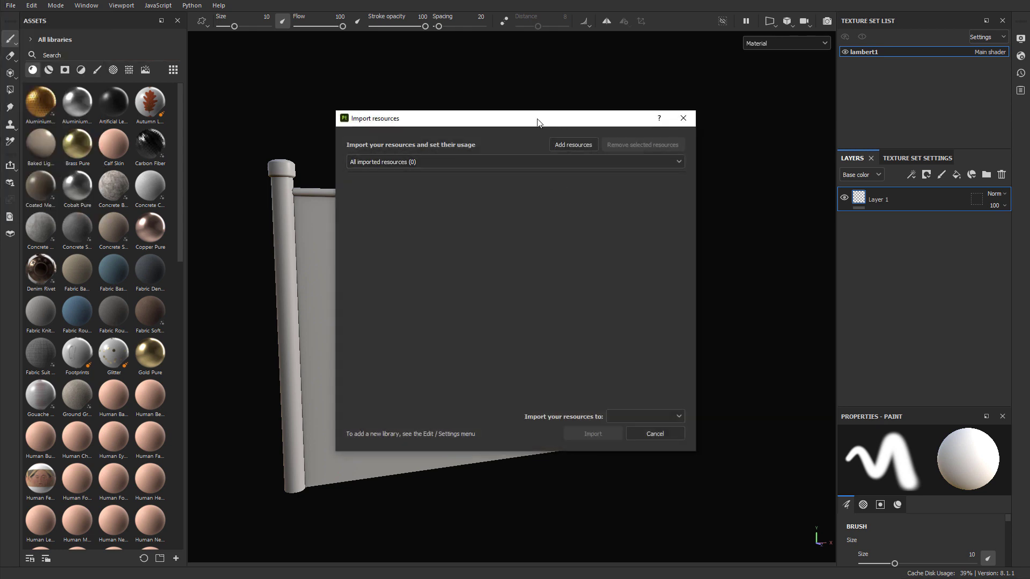
{"action": "left_click_drag", "start_coordinate": [513, 122], "coordinate": [519, 111]}
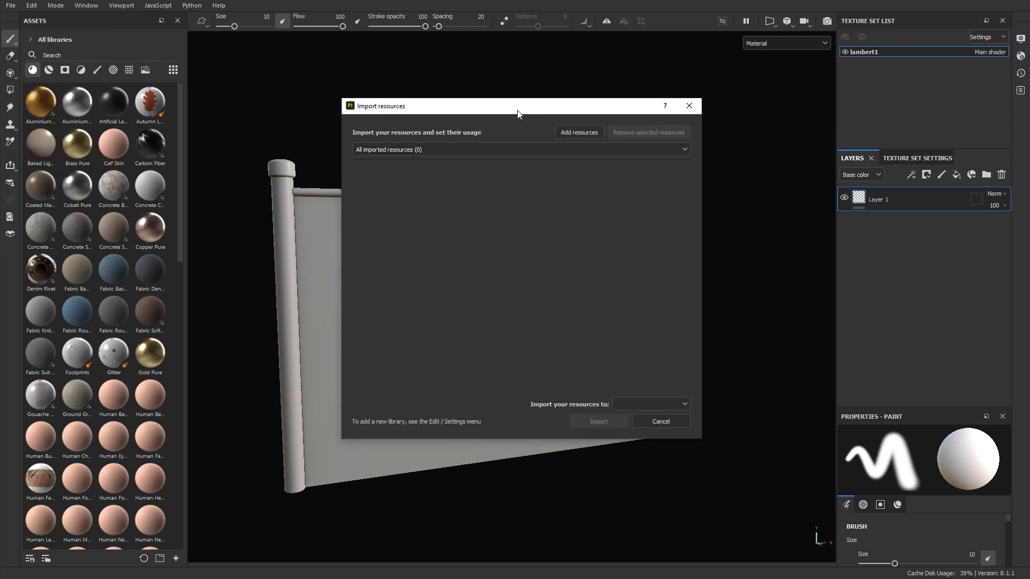
{"action": "left_click", "coordinate": [569, 132]}
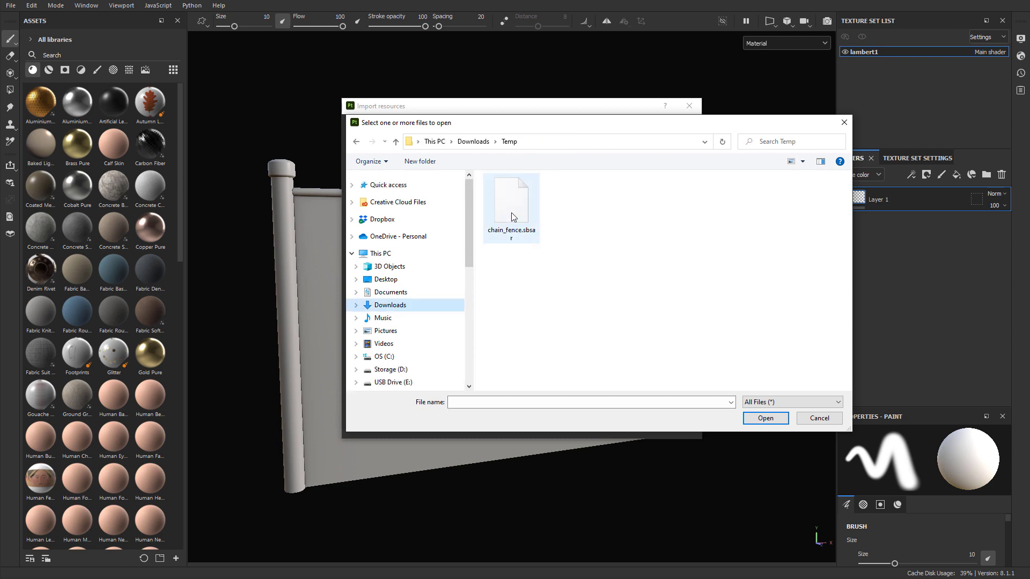
{"action": "left_click", "coordinate": [513, 213]}
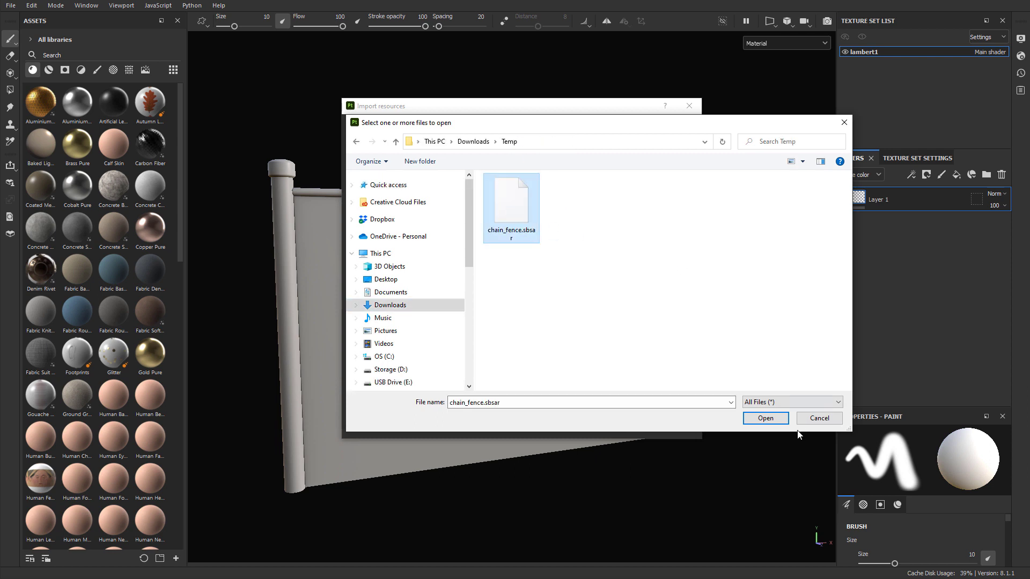
{"action": "left_click", "coordinate": [765, 419]}
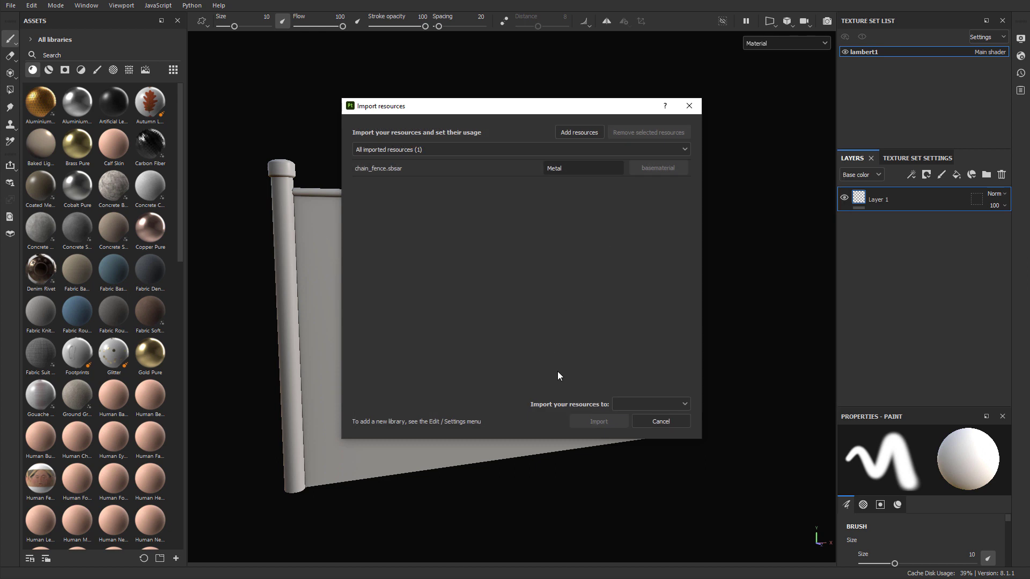
Step: Set the import destination to current session and import the chain_fence.sbsar base material
{"action": "left_click", "coordinate": [643, 406]}
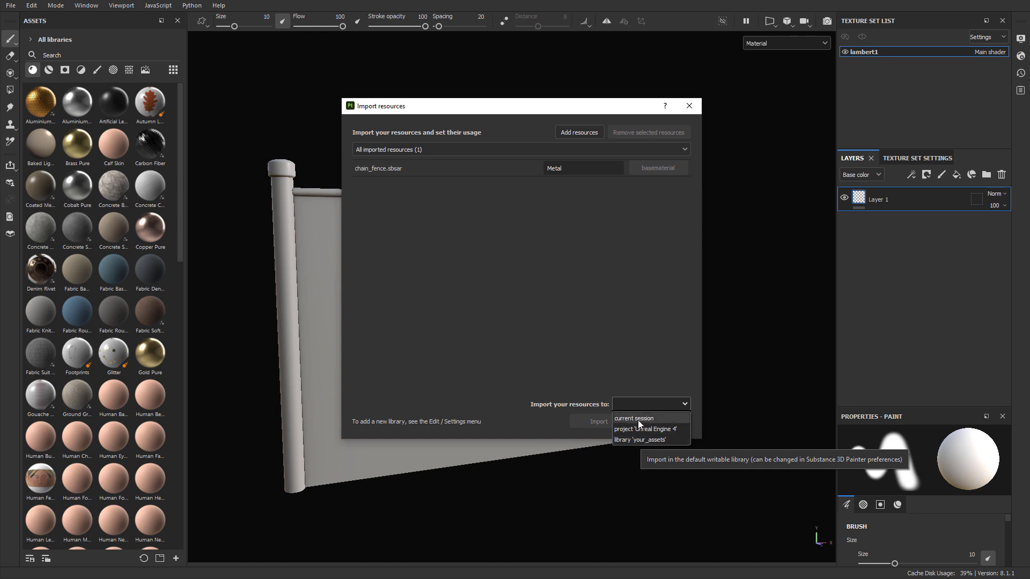
{"action": "left_click", "coordinate": [639, 420]}
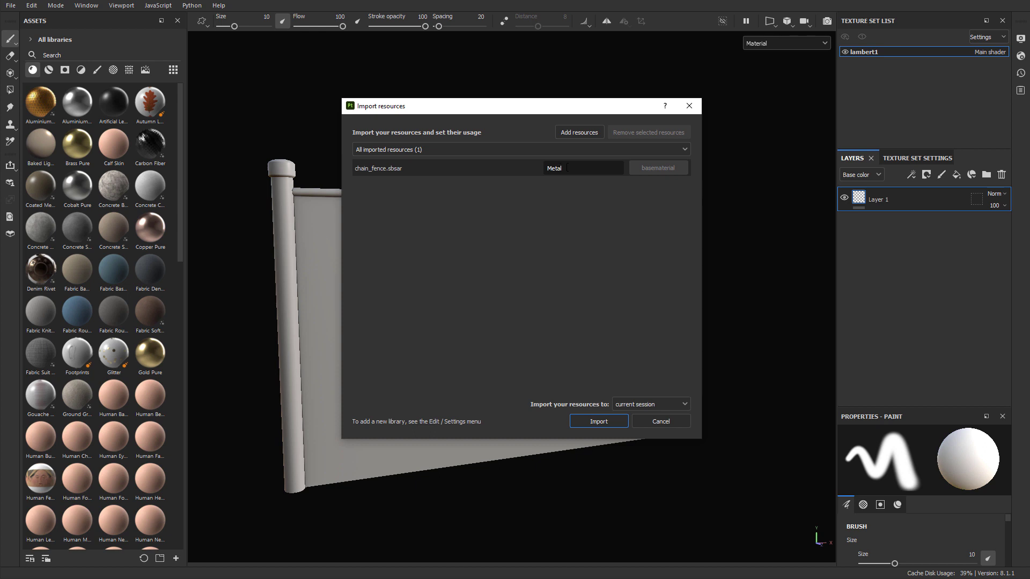
{"action": "left_click", "coordinate": [599, 167]}
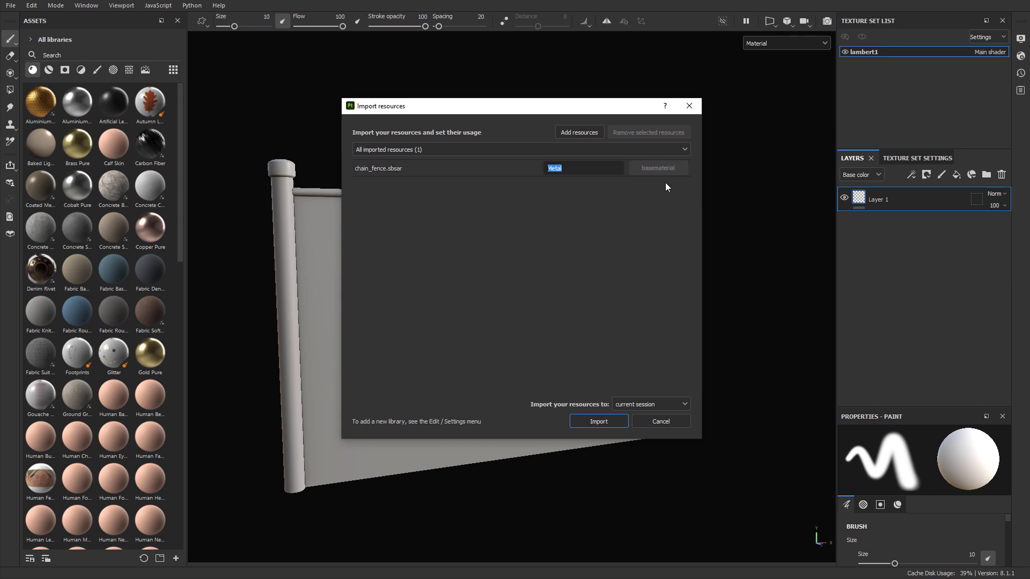
{"action": "left_click", "coordinate": [599, 422]}
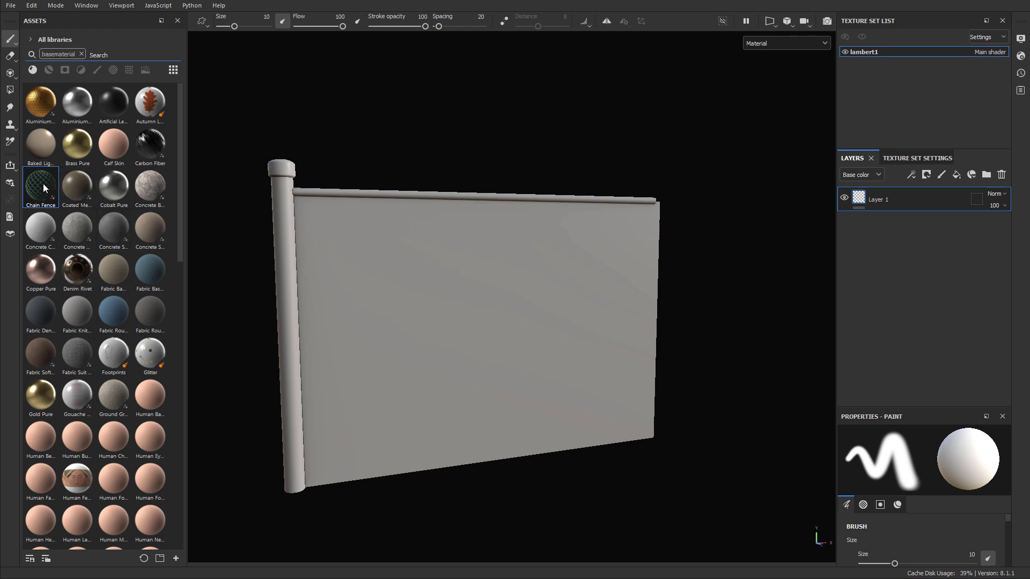
Step: Search the material assets for "fence" and apply the Chain Fence material to the fence mesh as a fill layer
{"action": "left_click", "coordinate": [33, 70]}
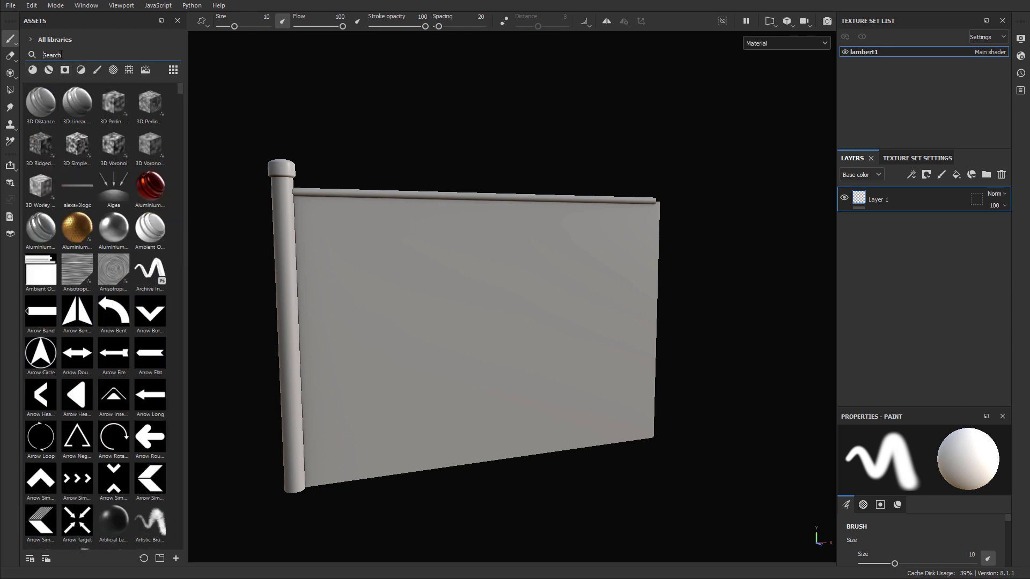
{"action": "type", "text": "fence"}
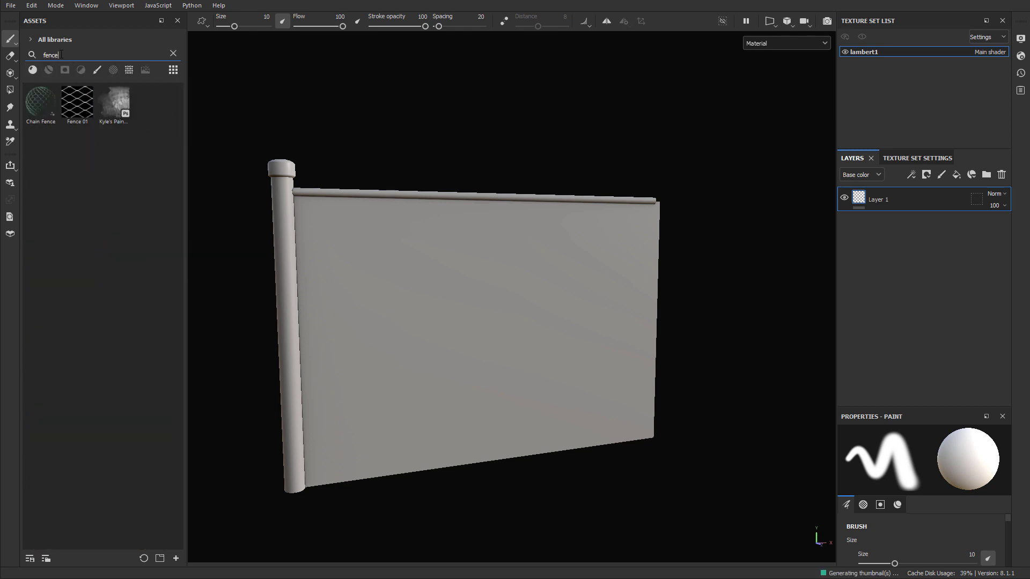
{"action": "left_click", "coordinate": [32, 70]}
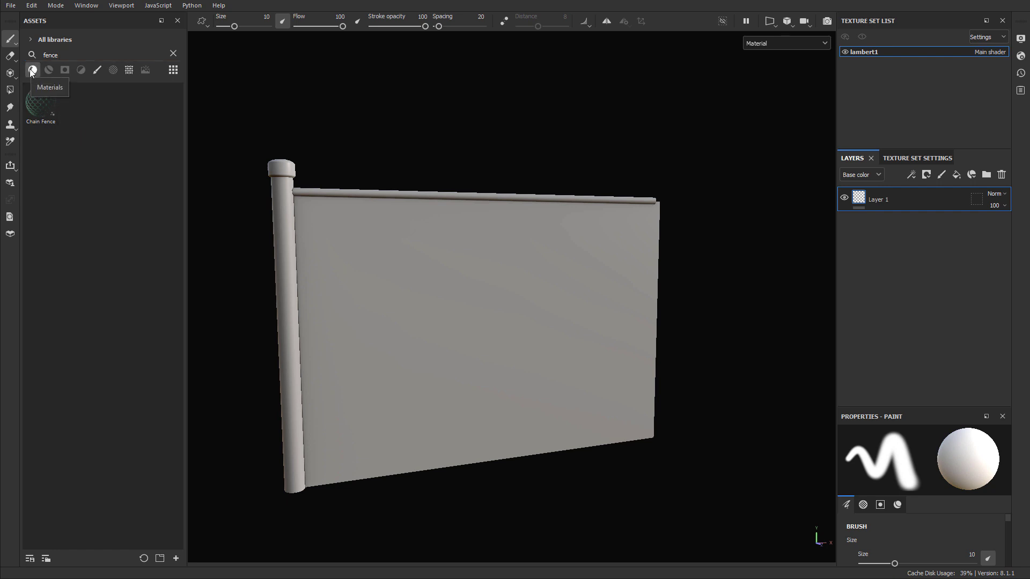
{"action": "left_click", "coordinate": [41, 105]}
{"action": "mouse_move", "coordinate": [40, 104]}
{"action": "left_mouse_down"}
{"action": "mouse_move", "coordinate": [235, 212]}
{"action": "mouse_move", "coordinate": [430, 281]}
{"action": "left_mouse_up"}
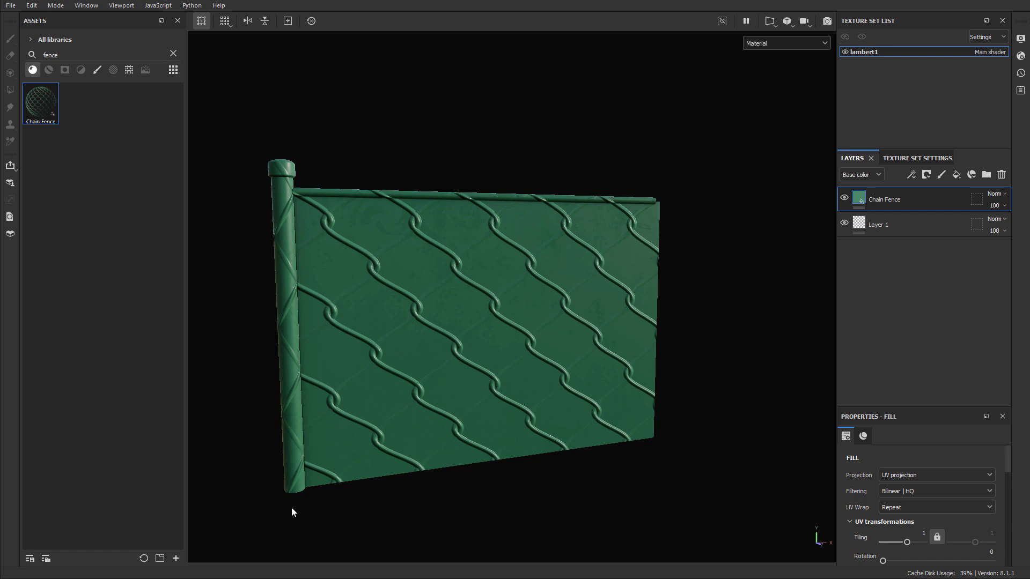
{"action": "key", "text": "ctrl"}
{"action": "key", "text": "Delete"}
{"action": "left_click_drag", "start_coordinate": [43, 120], "coordinate": [477, 339]}
Step: Change the main shader to pbr-metal-rough-with-alpha-blending and close the shader settings
{"action": "left_click", "coordinate": [1020, 56]}
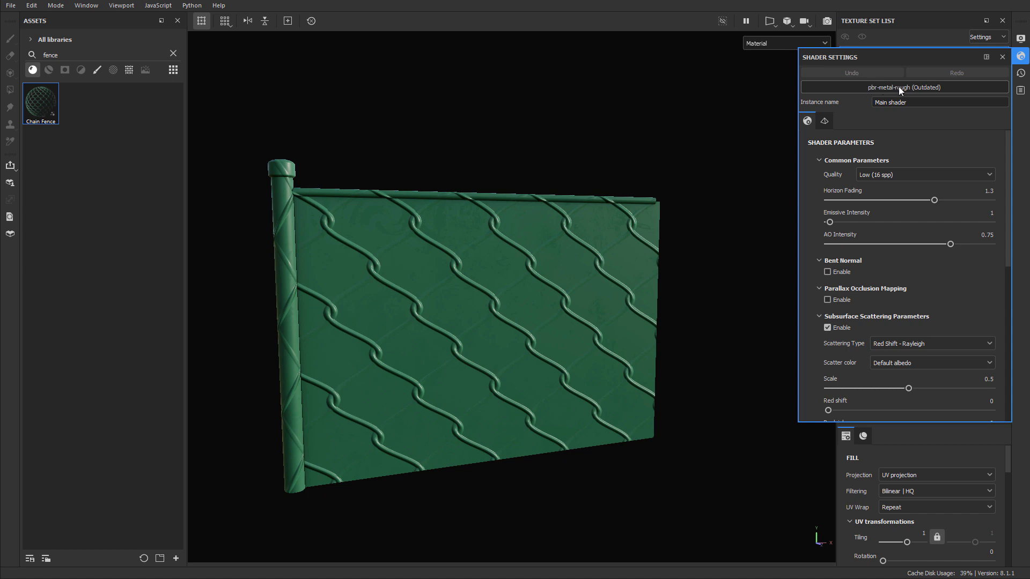
{"action": "left_click", "coordinate": [918, 87]}
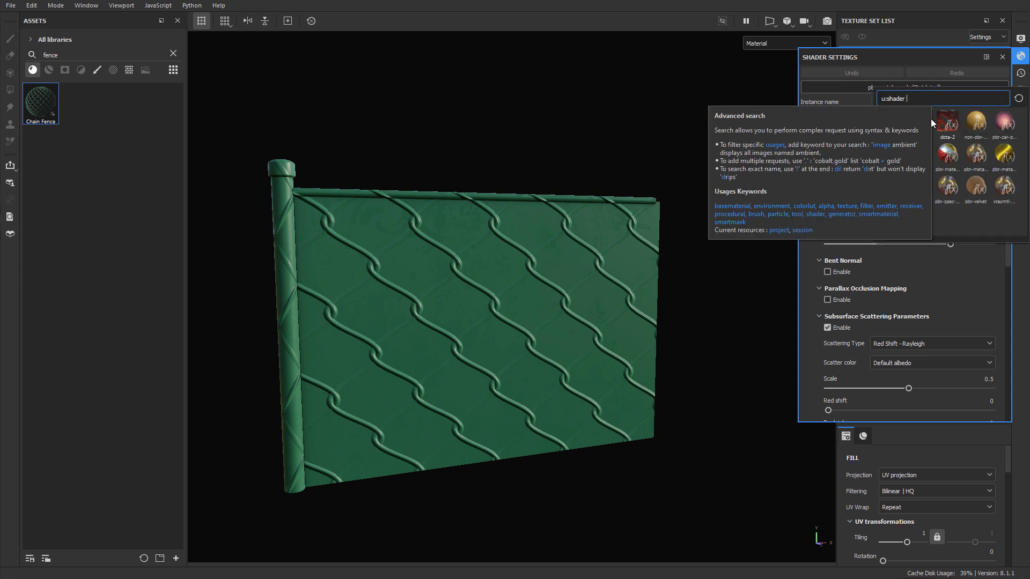
{"action": "mouse_move", "coordinate": [894, 196]}
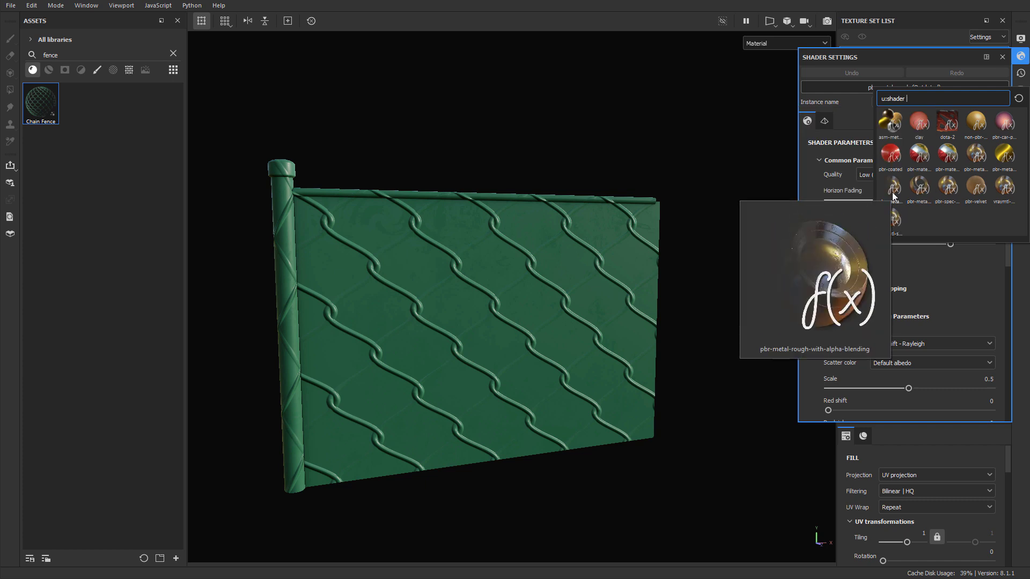
{"action": "left_click", "coordinate": [893, 193]}
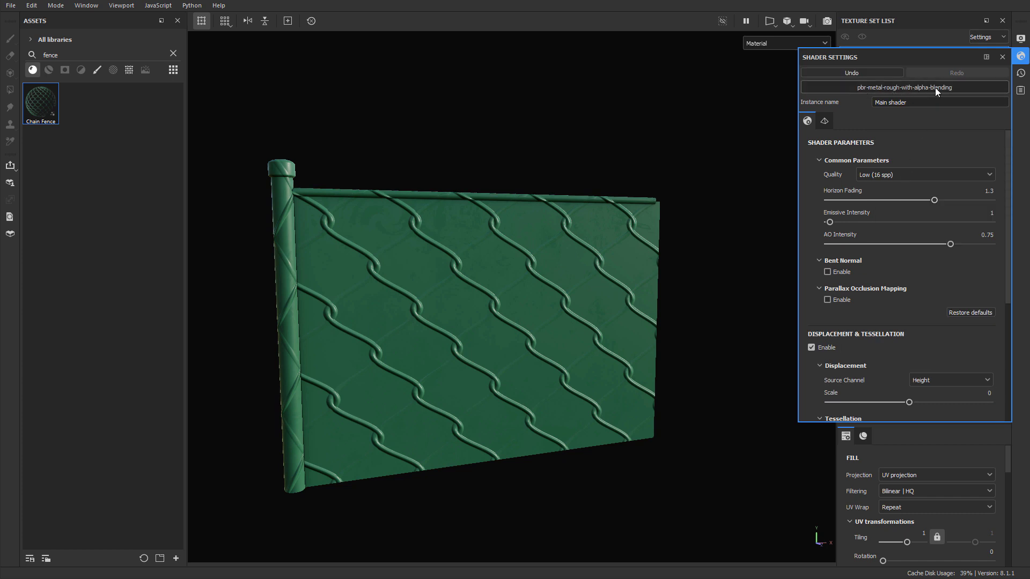
{"action": "left_click", "coordinate": [1003, 56]}
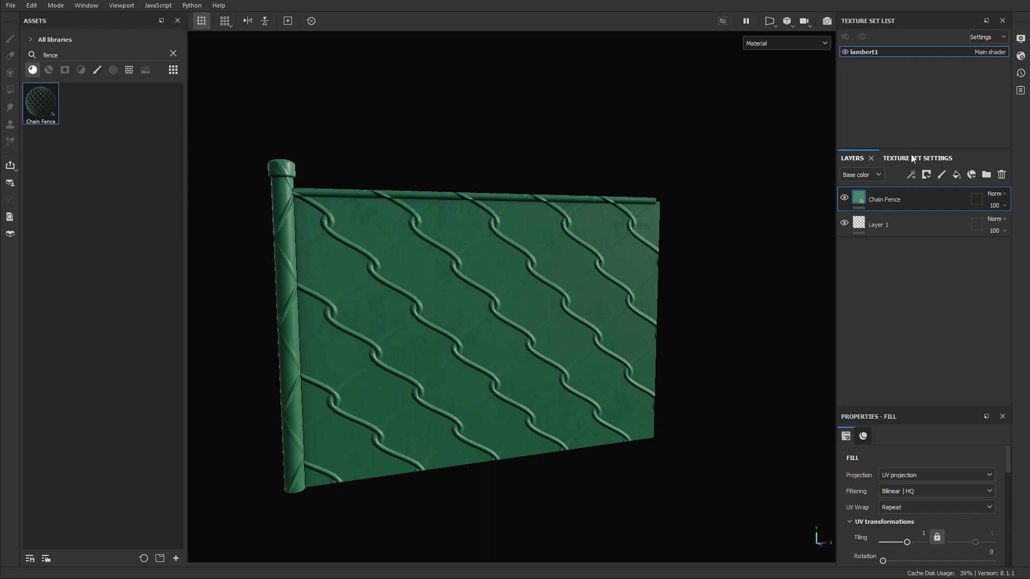
Step: Add an Opacity channel to the lambert1 texture set
{"action": "left_click", "coordinate": [924, 157]}
{"action": "scroll", "coordinate": [928, 266], "scroll_direction": "up", "scroll_amount": 5}
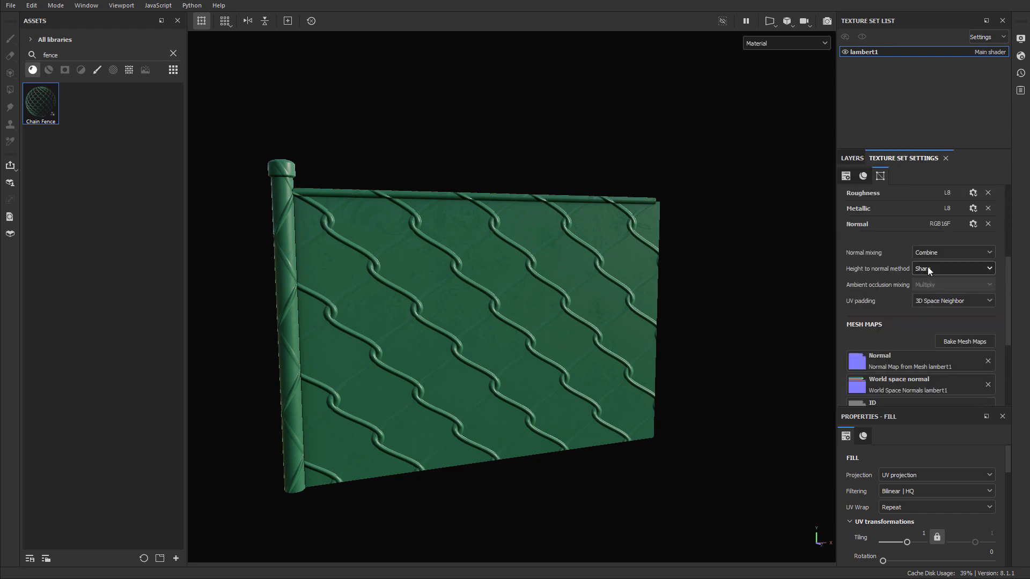
{"action": "scroll", "coordinate": [956, 244], "scroll_direction": "down", "scroll_amount": 3}
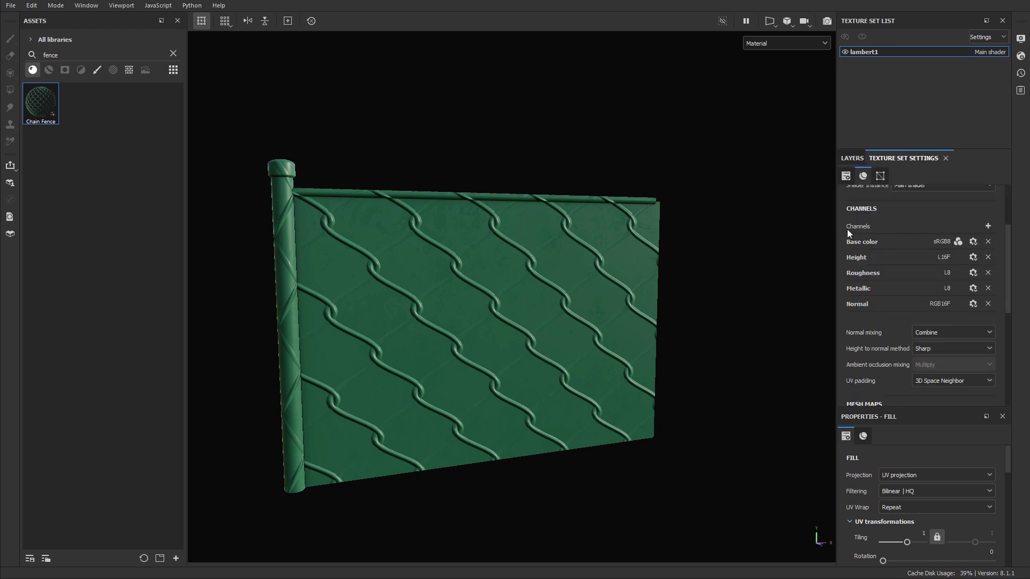
{"action": "left_click", "coordinate": [989, 226]}
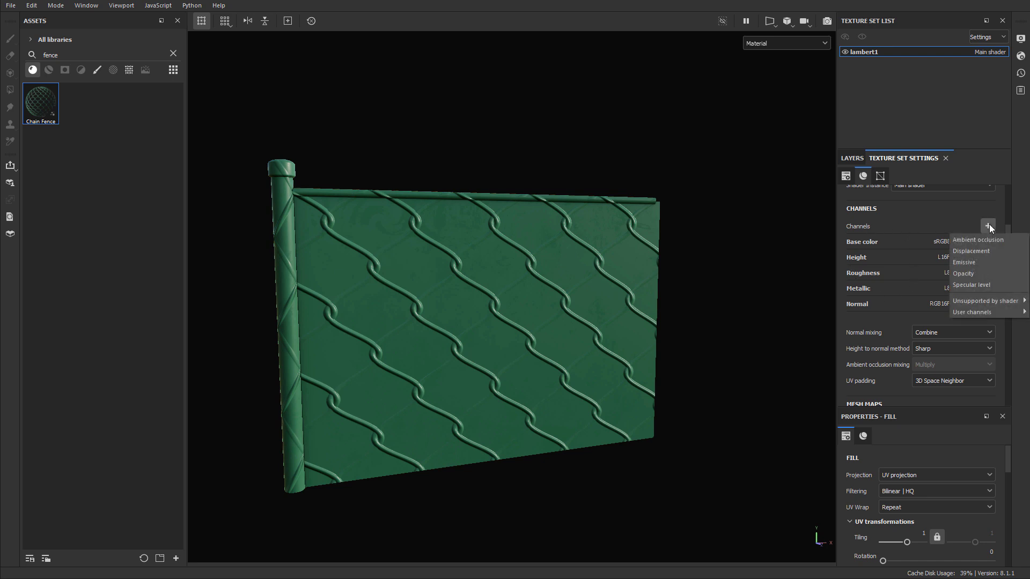
{"action": "left_click", "coordinate": [978, 272]}
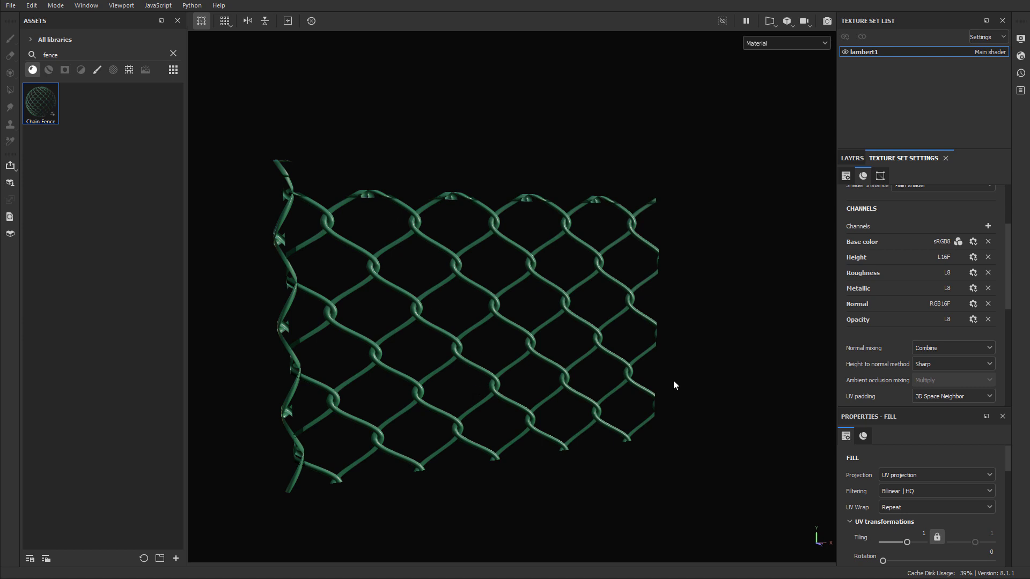
Step: Delete the Chain Fence fill layer and the empty Layer 1 from the layer stack
{"action": "scroll", "coordinate": [922, 280], "scroll_direction": "up", "scroll_amount": 3}
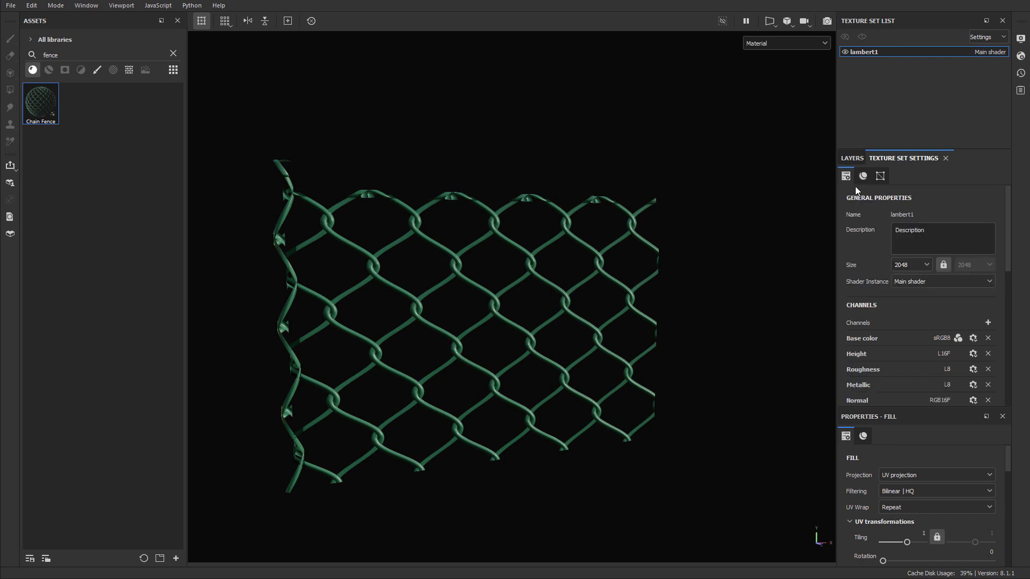
{"action": "left_click", "coordinate": [849, 158]}
{"action": "left_click", "coordinate": [926, 226]}
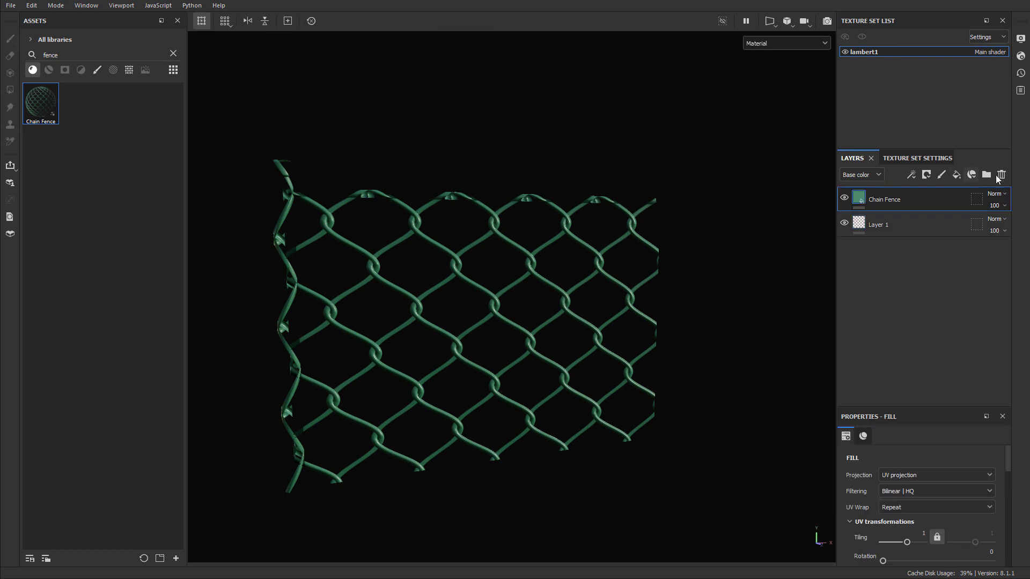
{"action": "left_click", "coordinate": [930, 198]}
{"action": "left_click", "coordinate": [1001, 174]}
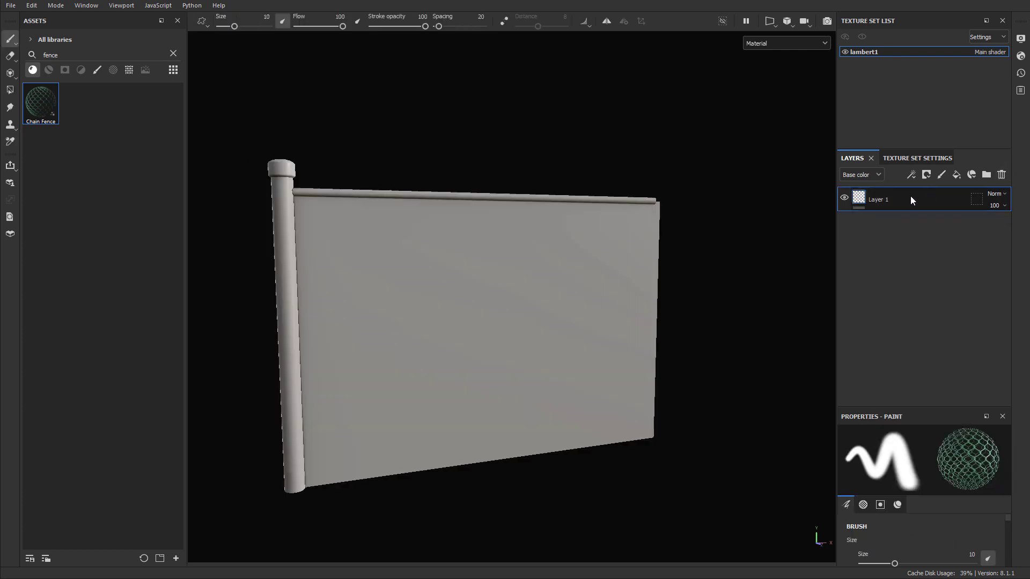
{"action": "left_click", "coordinate": [1001, 176]}
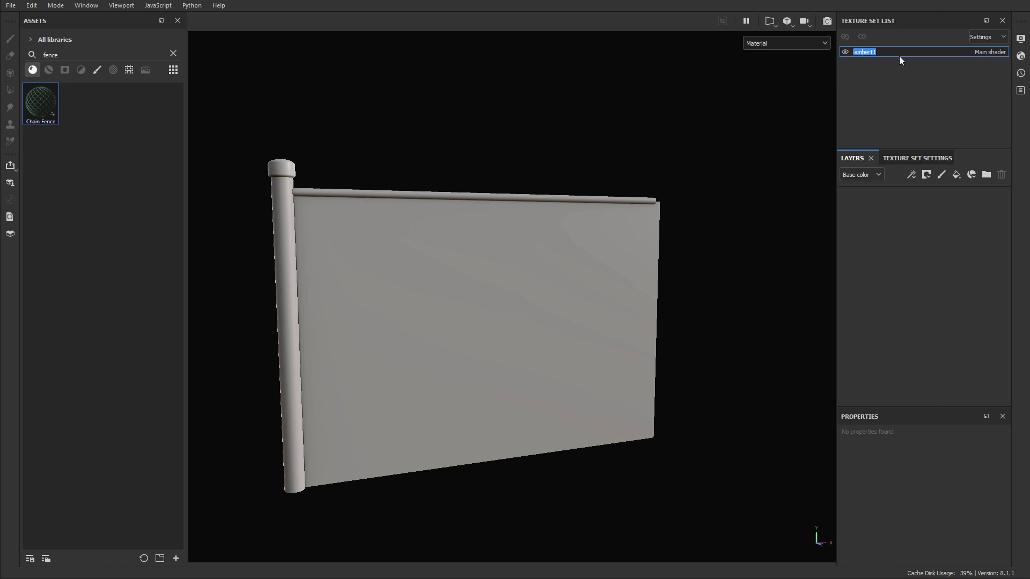
Step: Rename the lambert1 texture set to ChainLinkFence and apply the Chain Fence material to the mesh again as a fill layer
{"action": "type", "text": "ChainLinkFence"}
{"action": "key", "text": "Return"}
{"action": "left_click_drag", "start_coordinate": [41, 98], "coordinate": [387, 267]}
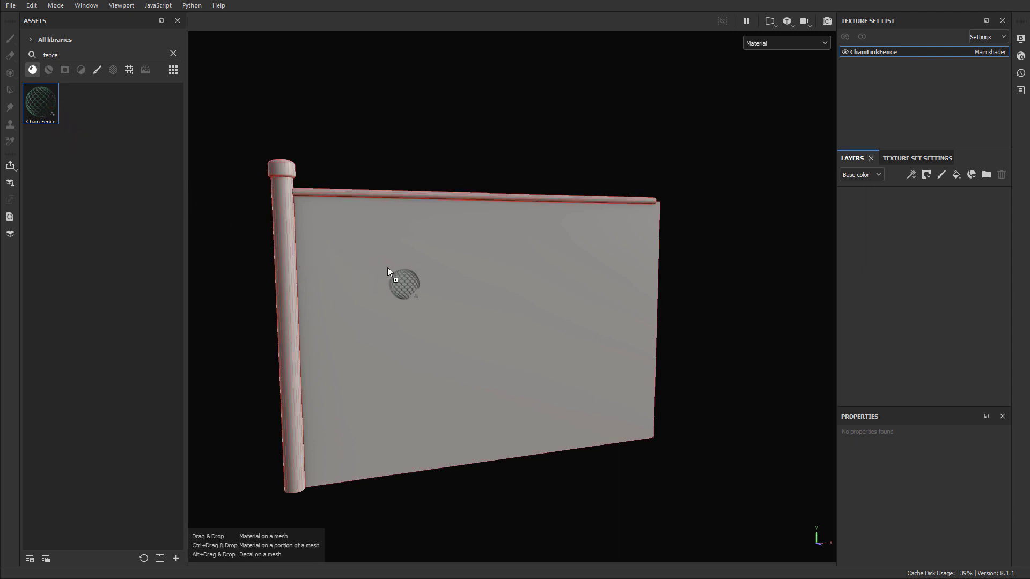
{"action": "left_click_drag", "start_coordinate": [558, 292], "coordinate": [558, 292]}
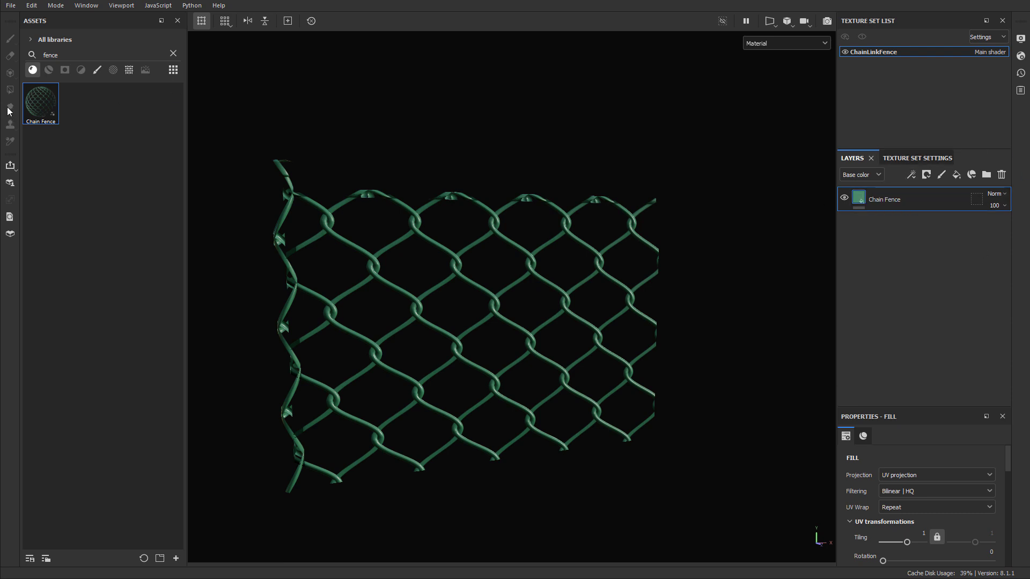
Step: Add a black mask to the Chain Fence layer and reveal it only on the flat fence panel with a mesh polygon fill
{"action": "right_click", "coordinate": [857, 195]}
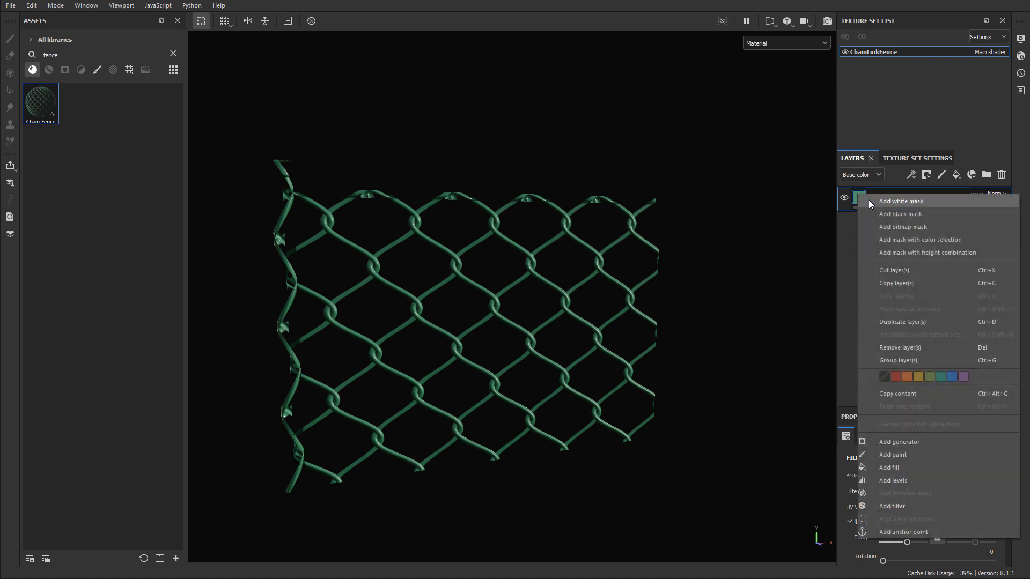
{"action": "left_click", "coordinate": [900, 214]}
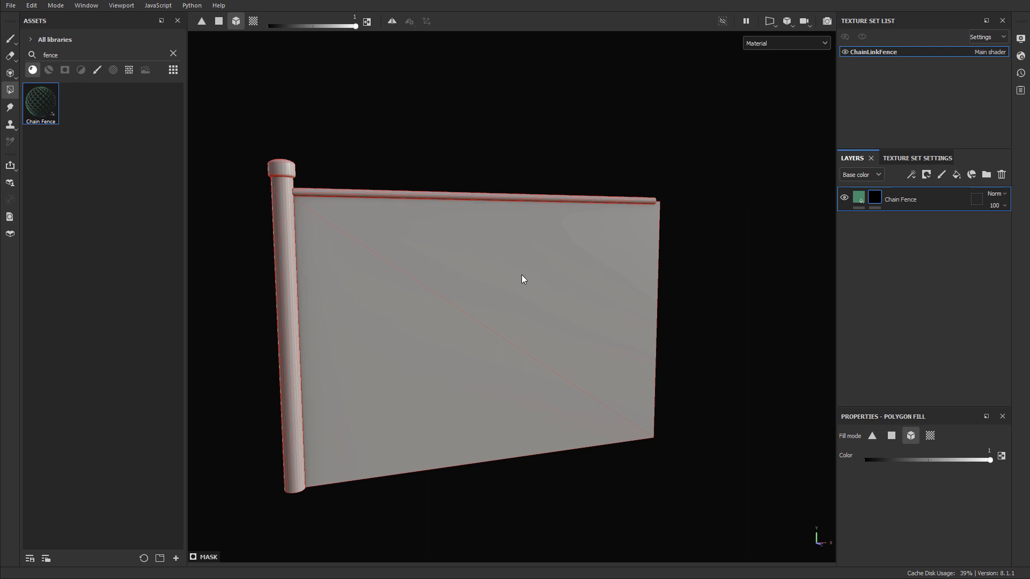
{"action": "left_click", "coordinate": [448, 284]}
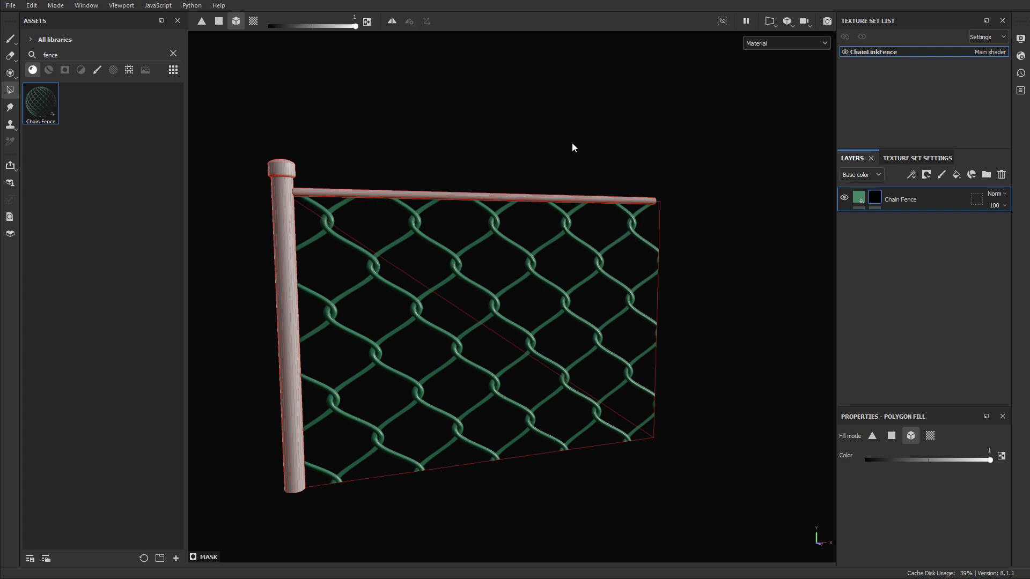
Step: Search the material assets for "steel"
{"action": "double_click", "coordinate": [79, 55]}
{"action": "type", "text": "steel"}
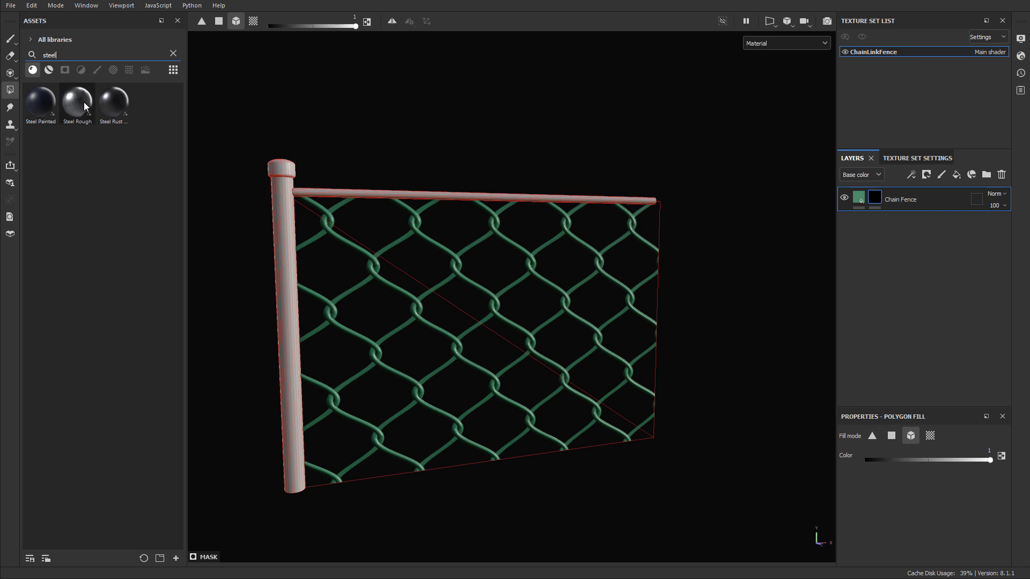
Step: Try the Steel Rough base material on the fence mesh and undo it
{"action": "mouse_move", "coordinate": [84, 106]}
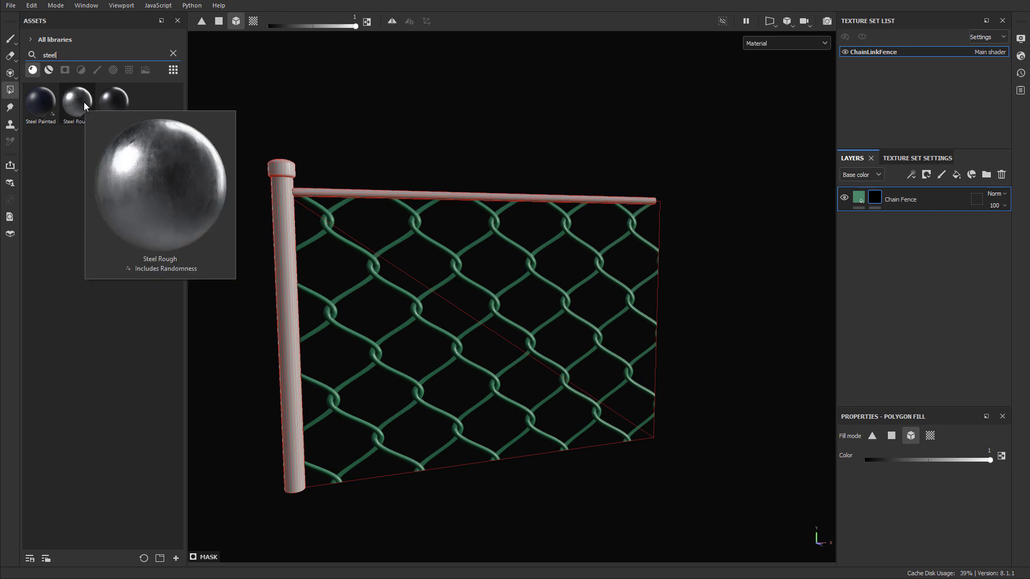
{"action": "left_click_drag", "start_coordinate": [82, 102], "coordinate": [281, 178]}
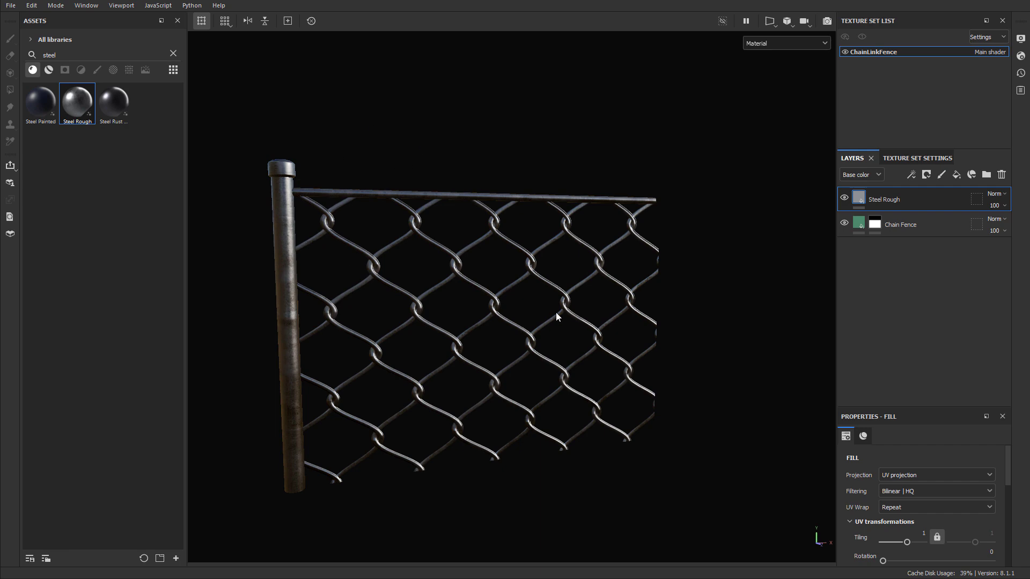
{"action": "left_click_drag", "start_coordinate": [278, 257], "coordinate": [517, 234], "text": "alt"}
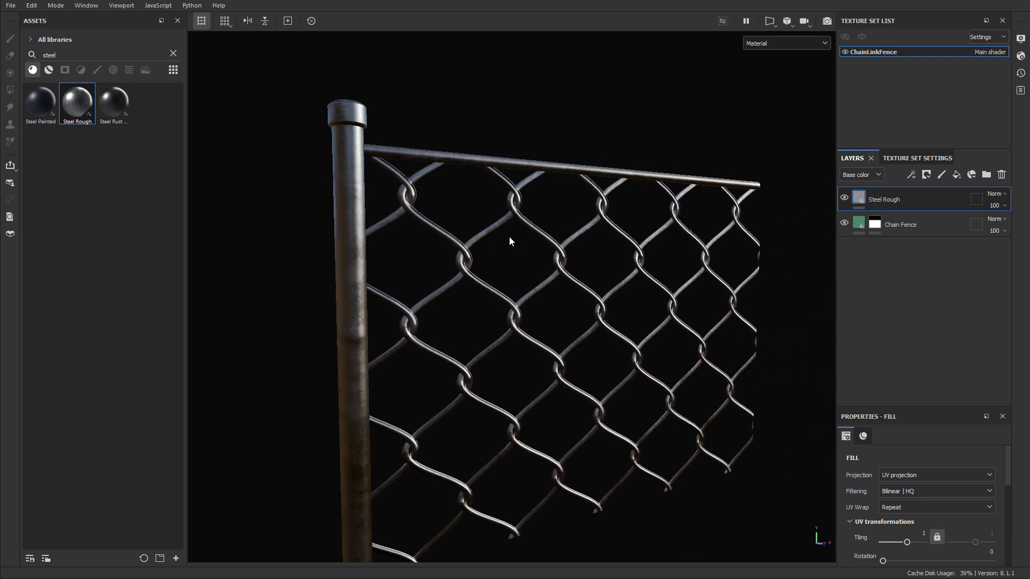
{"action": "key", "text": "ctrl+z"}
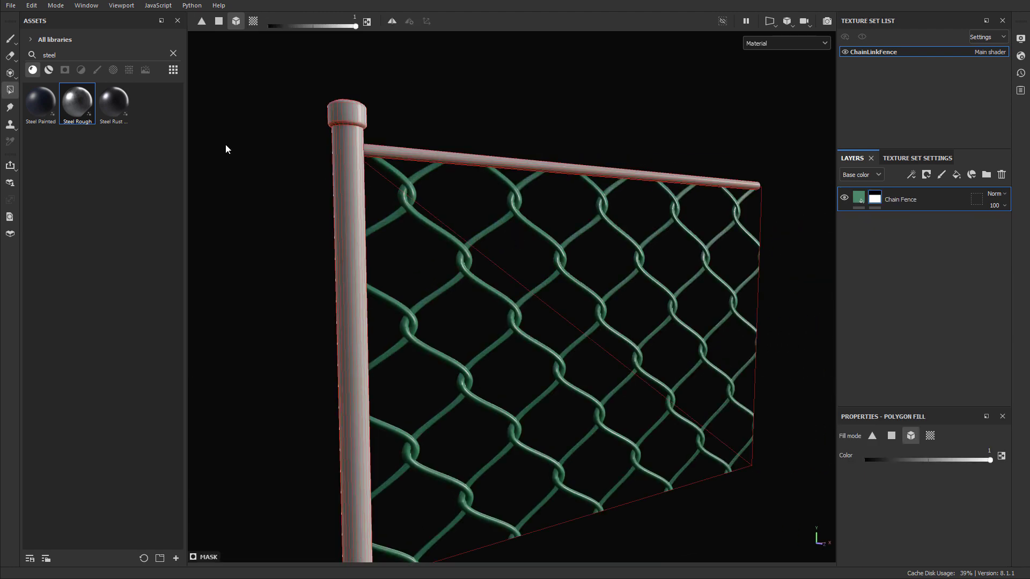
Step: Apply the Steel smart material to the fence mesh and expand its layer group to inspect the result
{"action": "left_click", "coordinate": [49, 70]}
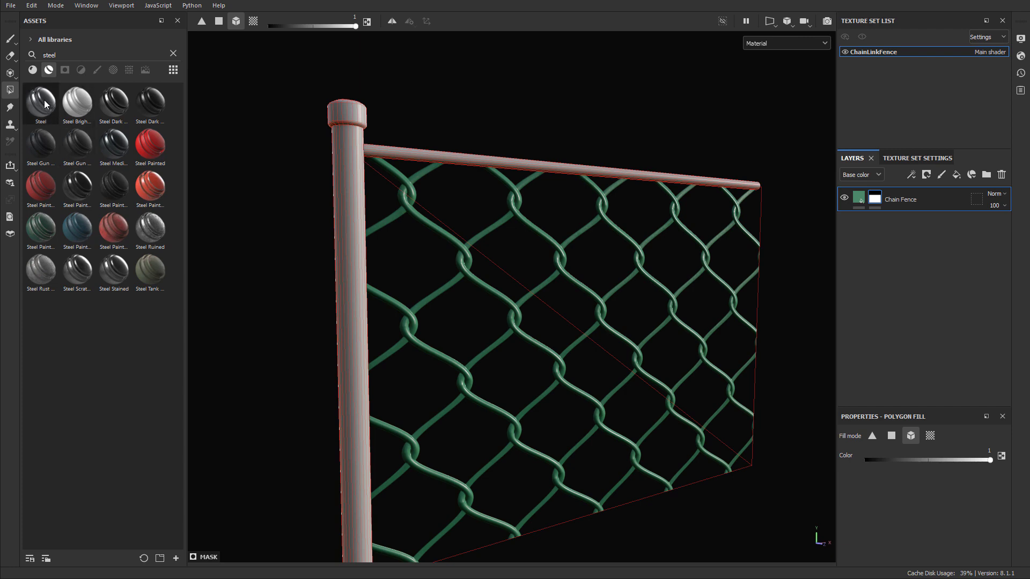
{"action": "left_click_drag", "start_coordinate": [44, 99], "coordinate": [350, 113]}
{"action": "right_click_drag", "start_coordinate": [684, 225], "coordinate": [611, 218], "text": "alt"}
{"action": "left_click_drag", "start_coordinate": [612, 218], "coordinate": [648, 211], "text": "alt"}
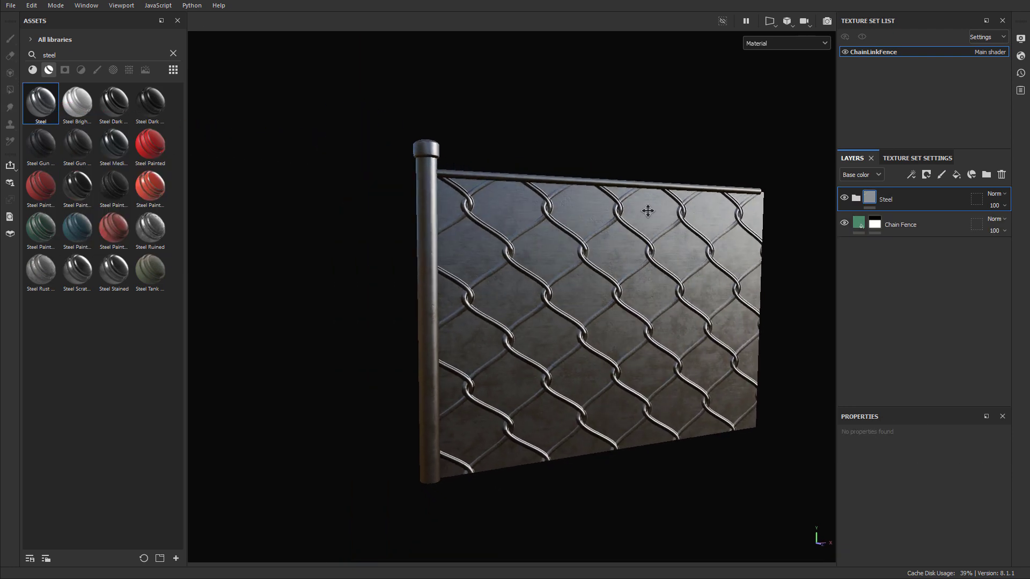
{"action": "middle_click_drag", "start_coordinate": [648, 211], "coordinate": [571, 211], "text": "alt"}
{"action": "left_click_drag", "start_coordinate": [570, 212], "coordinate": [568, 212], "text": "alt"}
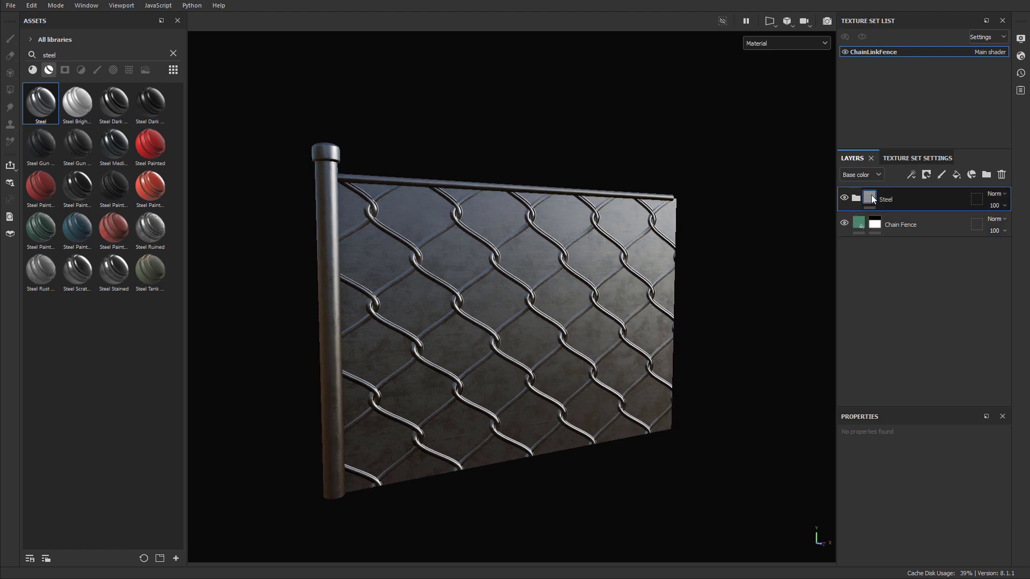
{"action": "mouse_move", "coordinate": [871, 197]}
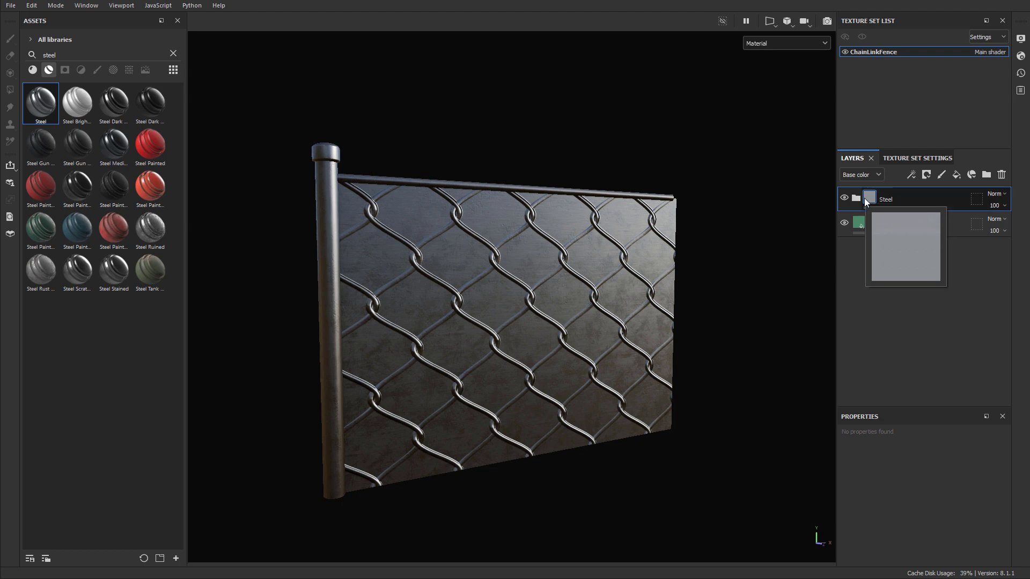
{"action": "left_click", "coordinate": [856, 198]}
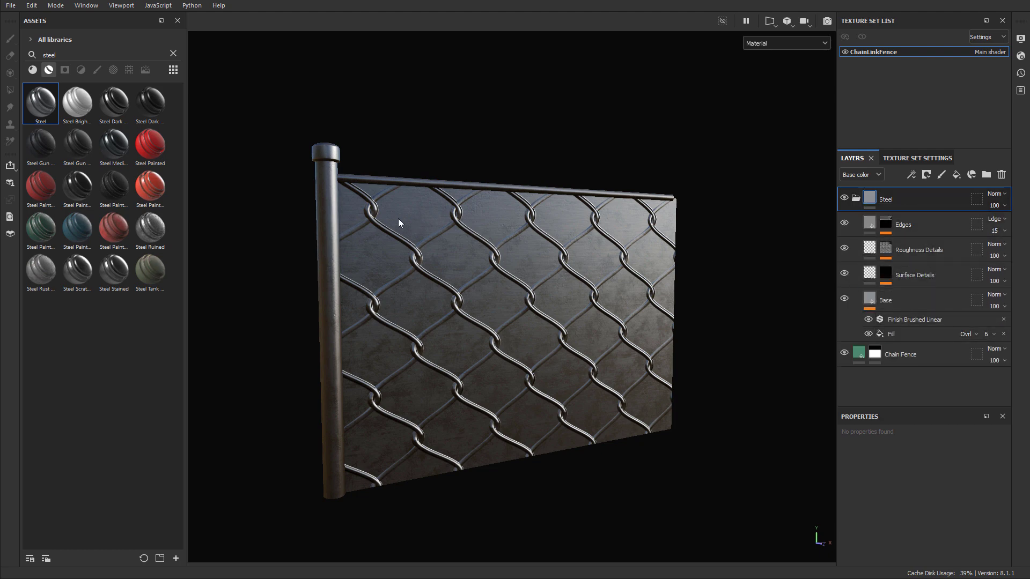
{"action": "middle_click_drag", "start_coordinate": [362, 189], "coordinate": [512, 225], "text": "alt"}
{"action": "mouse_move", "coordinate": [513, 225]}
{"action": "left_mouse_down", "text": "alt"}
{"action": "mouse_move", "coordinate": [437, 198]}
{"action": "mouse_move", "coordinate": [524, 230]}
{"action": "left_mouse_up", "text": "alt"}
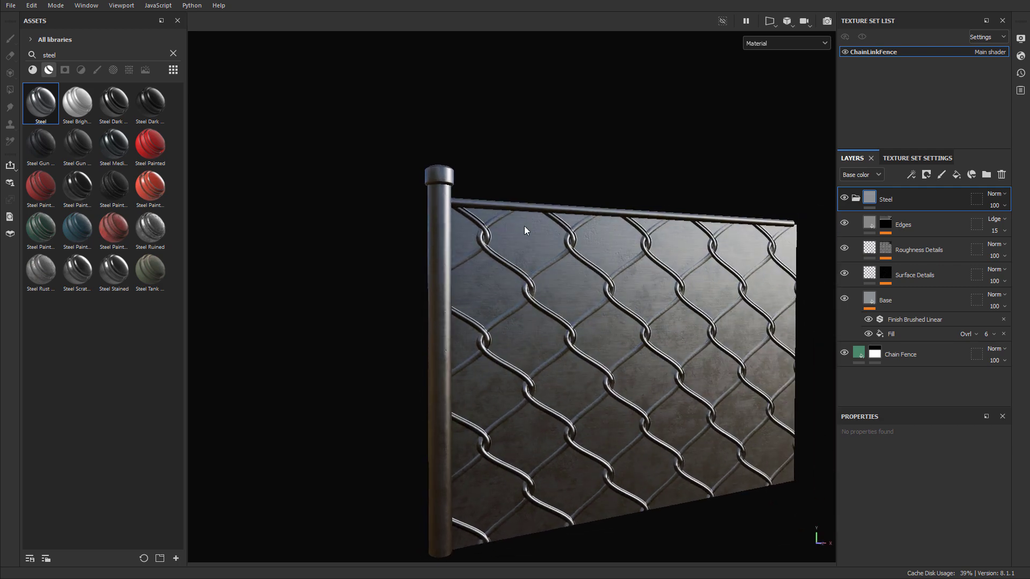
{"action": "middle_click_drag", "start_coordinate": [524, 230], "coordinate": [459, 163], "text": "alt"}
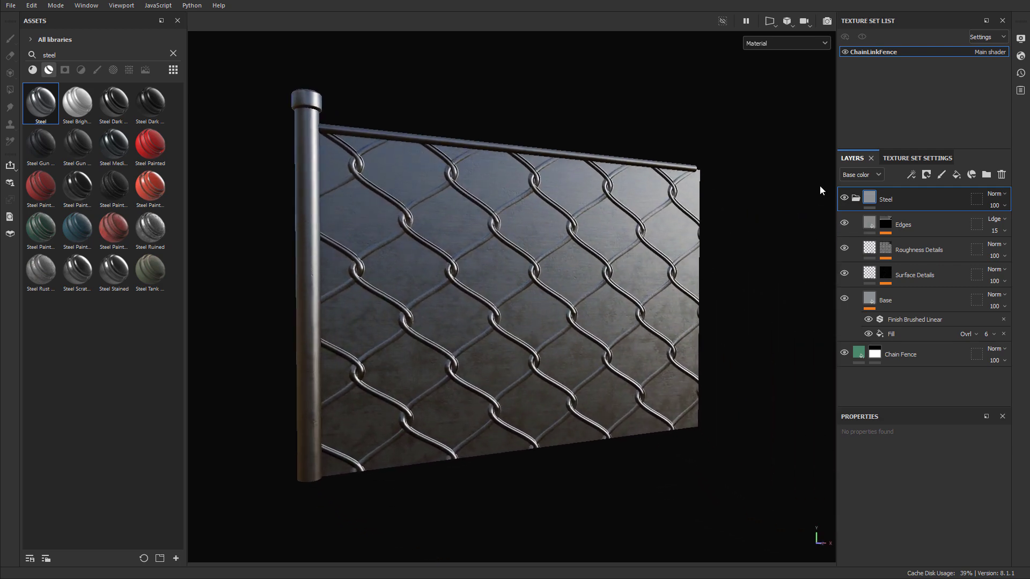
Step: Add a black mask to the Steel group and reveal it on the post and top rail with mesh polygon fill
{"action": "right_click", "coordinate": [872, 198]}
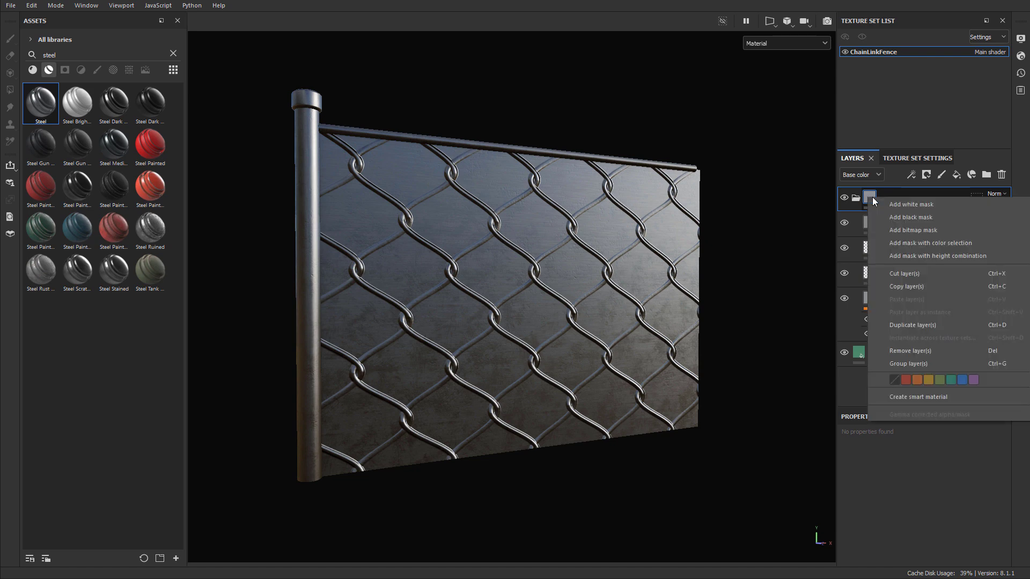
{"action": "left_click", "coordinate": [912, 217]}
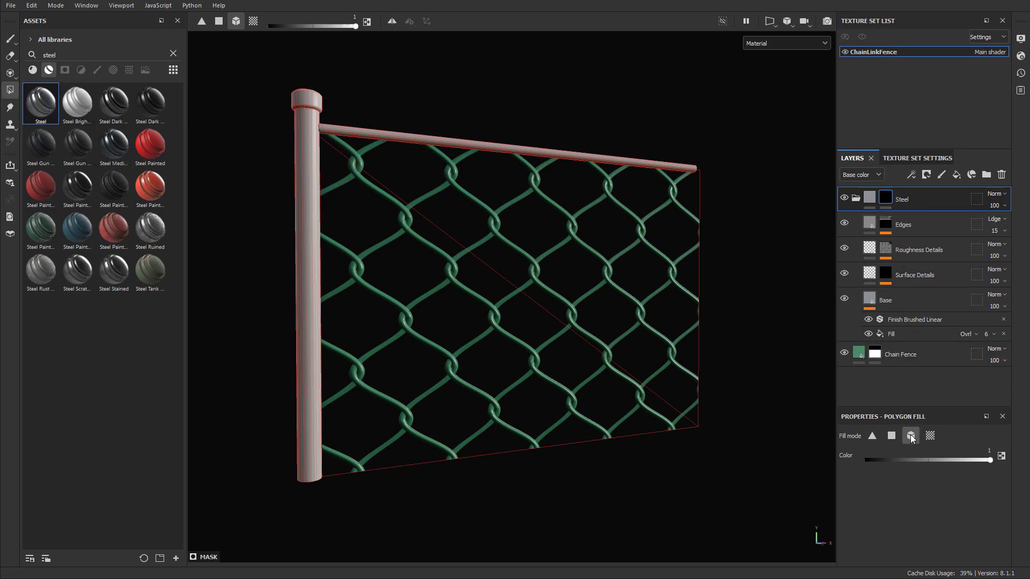
{"action": "left_click", "coordinate": [307, 177]}
{"action": "left_click", "coordinate": [343, 131]}
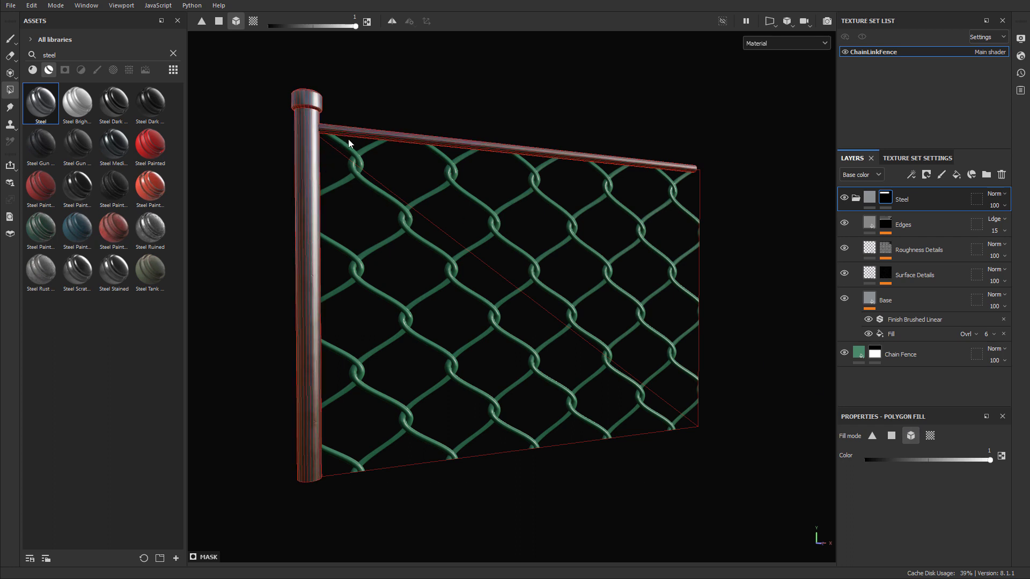
{"action": "left_click_drag", "start_coordinate": [494, 176], "coordinate": [425, 205], "text": "alt"}
{"action": "middle_click_drag", "start_coordinate": [425, 205], "coordinate": [495, 257], "text": "alt"}
{"action": "right_click_drag", "start_coordinate": [495, 258], "coordinate": [543, 230], "text": "alt"}
{"action": "left_click_drag", "start_coordinate": [543, 231], "coordinate": [554, 180], "text": "alt"}
{"action": "left_click_drag", "start_coordinate": [622, 199], "coordinate": [563, 183], "text": "alt"}
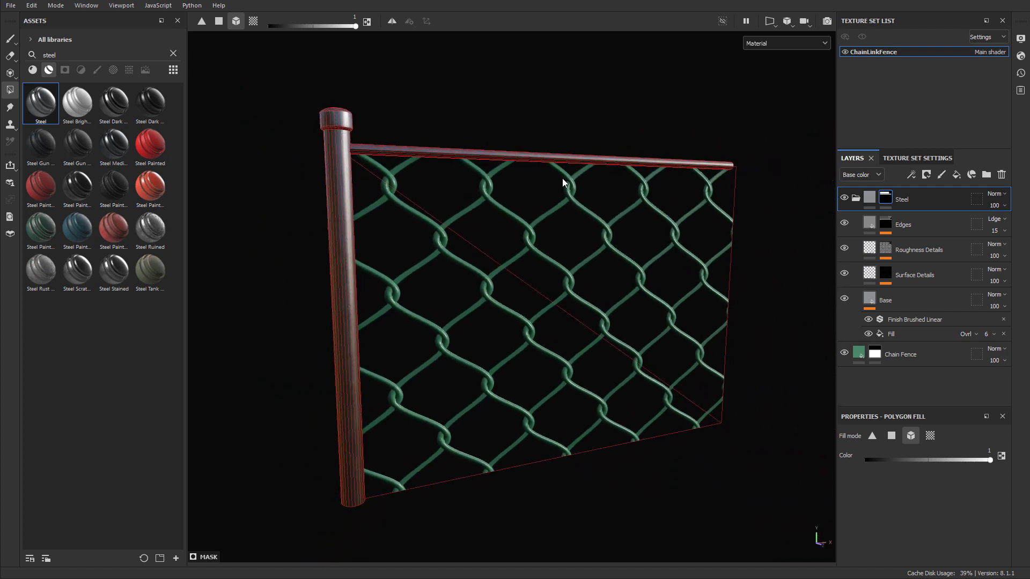
{"action": "left_click", "coordinate": [867, 199]}
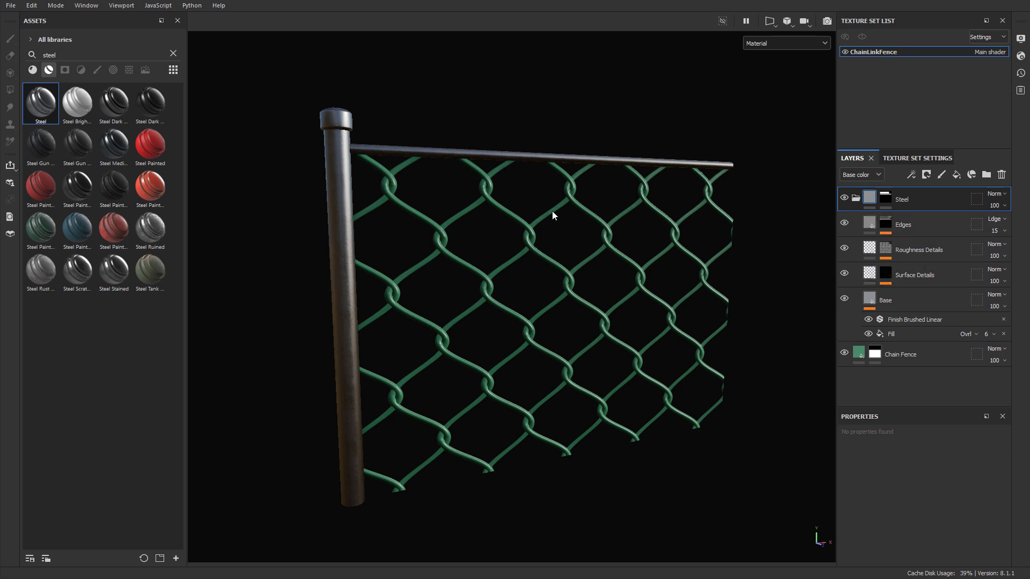
Step: Select the Chain Fence layer's fill and enlarge the properties area to show its UV transformations
{"action": "left_click", "coordinate": [875, 354]}
{"action": "key", "text": "4"}
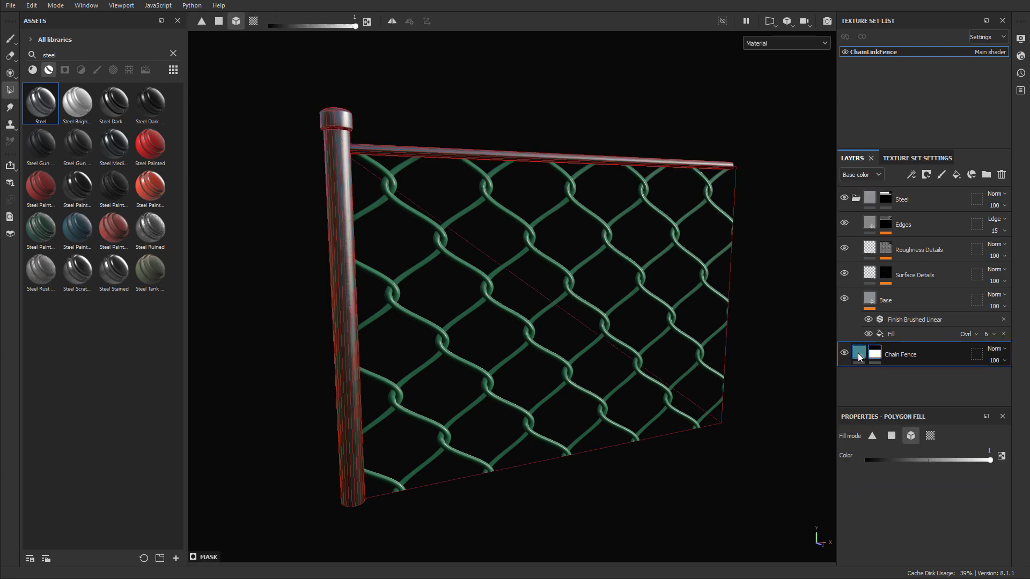
{"action": "left_click", "coordinate": [858, 354]}
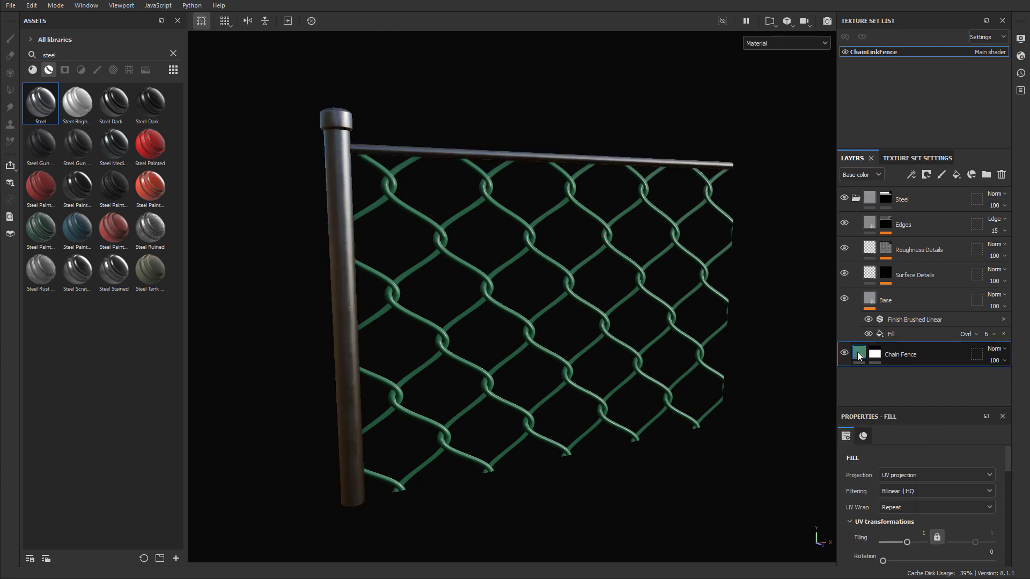
{"action": "mouse_move", "coordinate": [858, 355]}
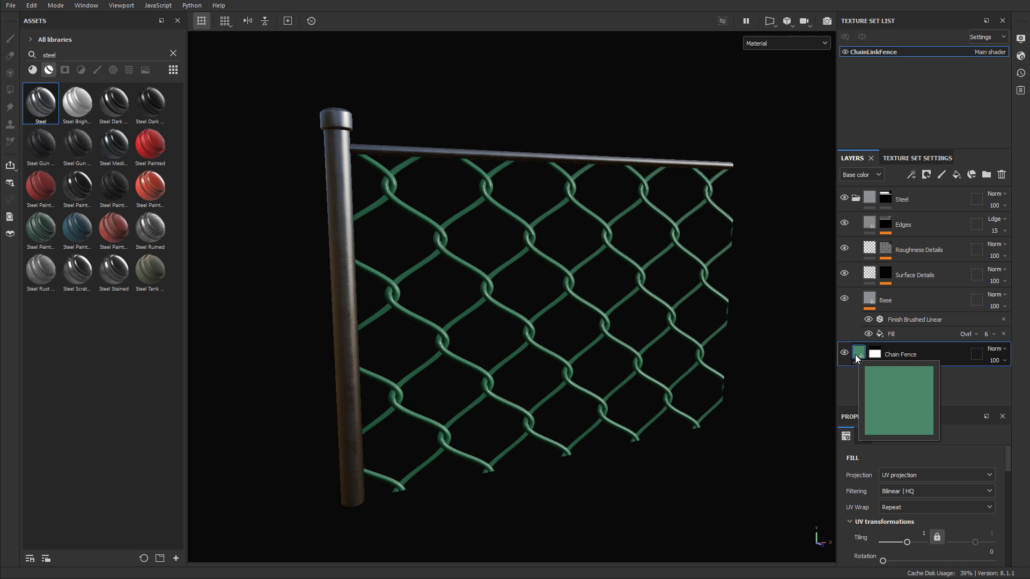
{"action": "scroll", "coordinate": [919, 445], "scroll_direction": "down", "scroll_amount": 2}
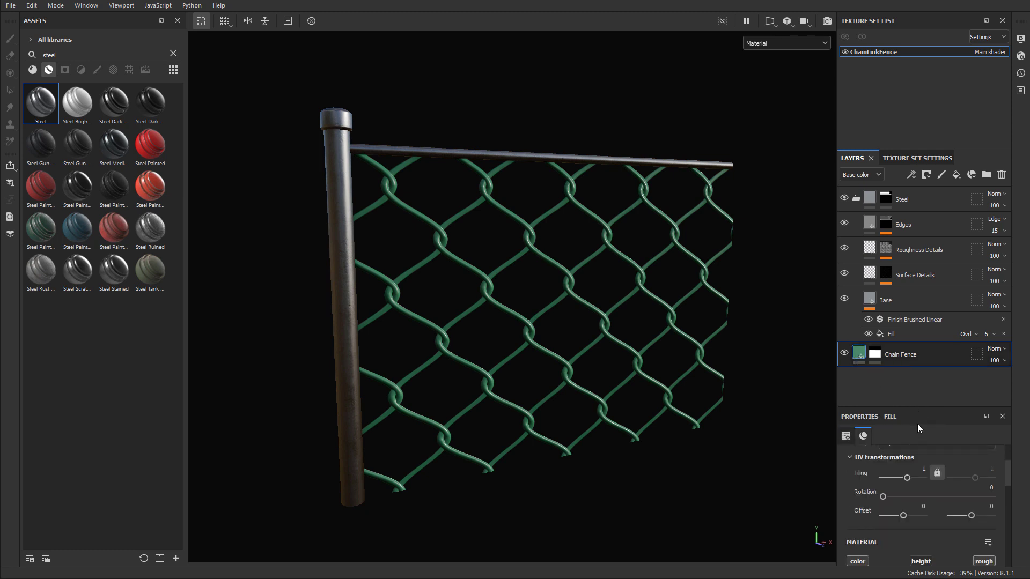
{"action": "left_click_drag", "start_coordinate": [920, 408], "coordinate": [913, 304]}
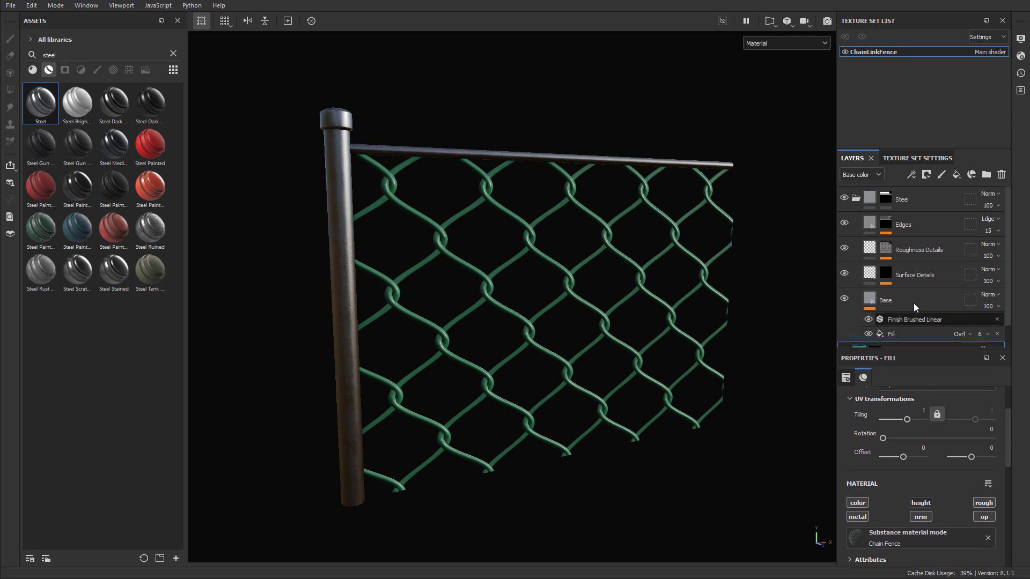
{"action": "scroll", "coordinate": [913, 304], "scroll_direction": "down", "scroll_amount": 1}
{"action": "left_click_drag", "start_coordinate": [736, 356], "coordinate": [639, 288], "text": "alt"}
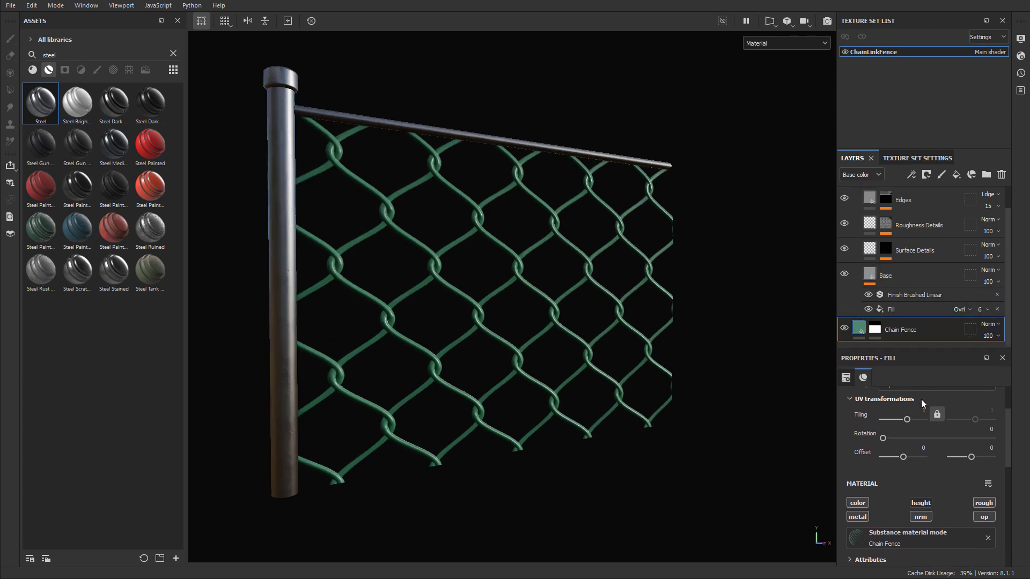
{"action": "scroll", "coordinate": [923, 398], "scroll_direction": "up", "scroll_amount": 2}
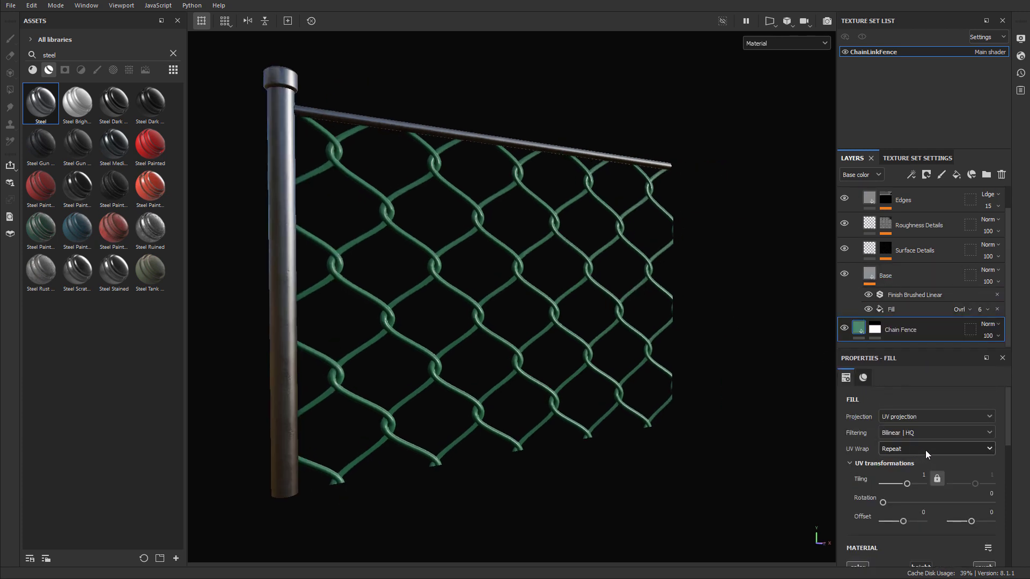
Step: Try a UV tiling of about 5.97 on the Chain Fence fill and reset it to 1
{"action": "left_click_drag", "start_coordinate": [913, 484], "coordinate": [911, 483]}
{"action": "double_click", "coordinate": [920, 475]}
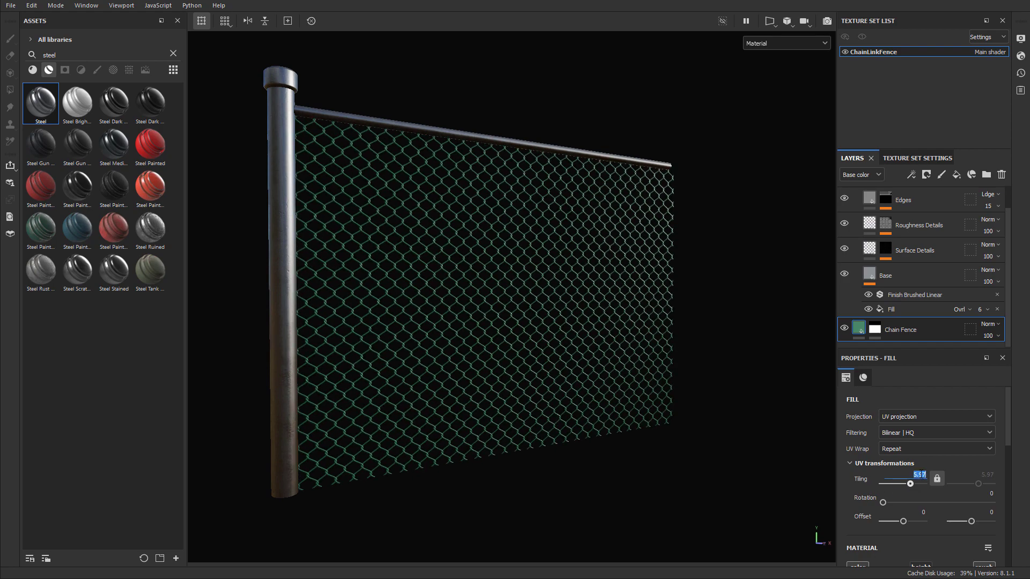
{"action": "type", "text": "1"}
{"action": "key", "text": "Return"}
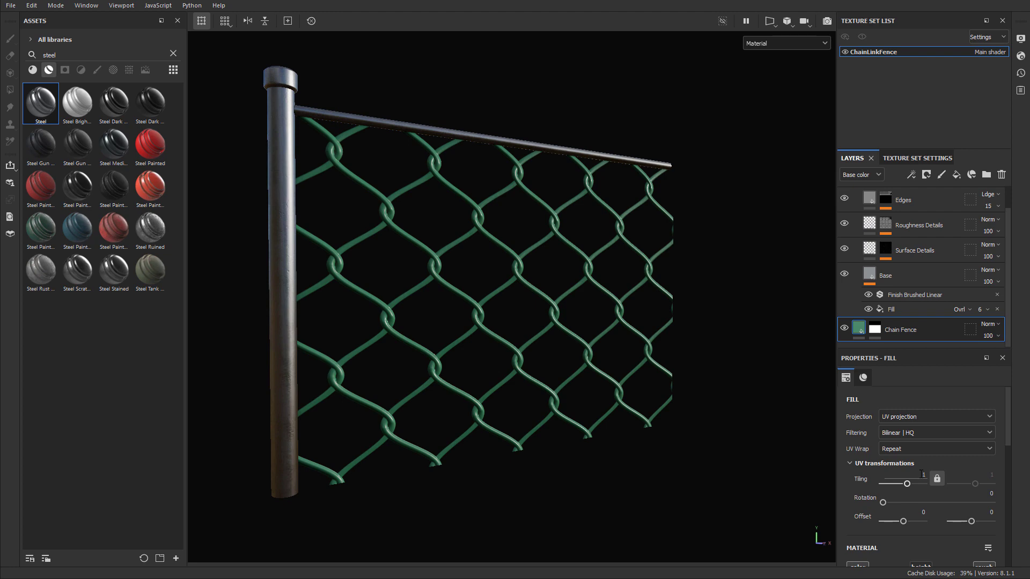
Step: Try a UV tiling of 3 on the Chain Fence fill and check the mesh density against the post and rail
{"action": "double_click", "coordinate": [922, 474]}
{"action": "type", "text": "3"}
{"action": "key", "text": "Return"}
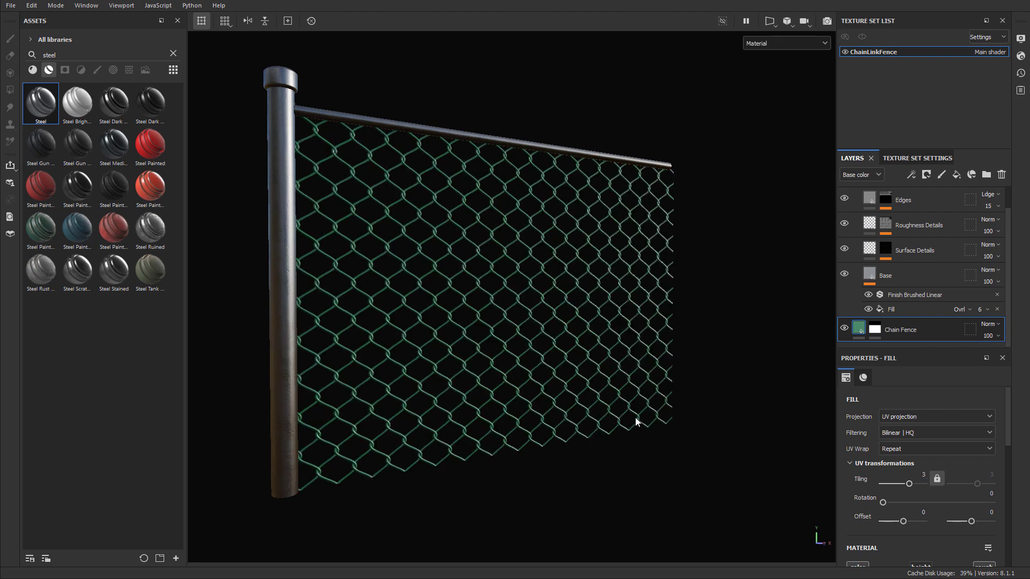
{"action": "scroll", "coordinate": [635, 418], "scroll_direction": "down", "scroll_amount": 3}
{"action": "middle_click_drag", "start_coordinate": [620, 384], "coordinate": [648, 459], "text": "alt"}
{"action": "scroll", "coordinate": [523, 342], "scroll_direction": "down", "scroll_amount": 1}
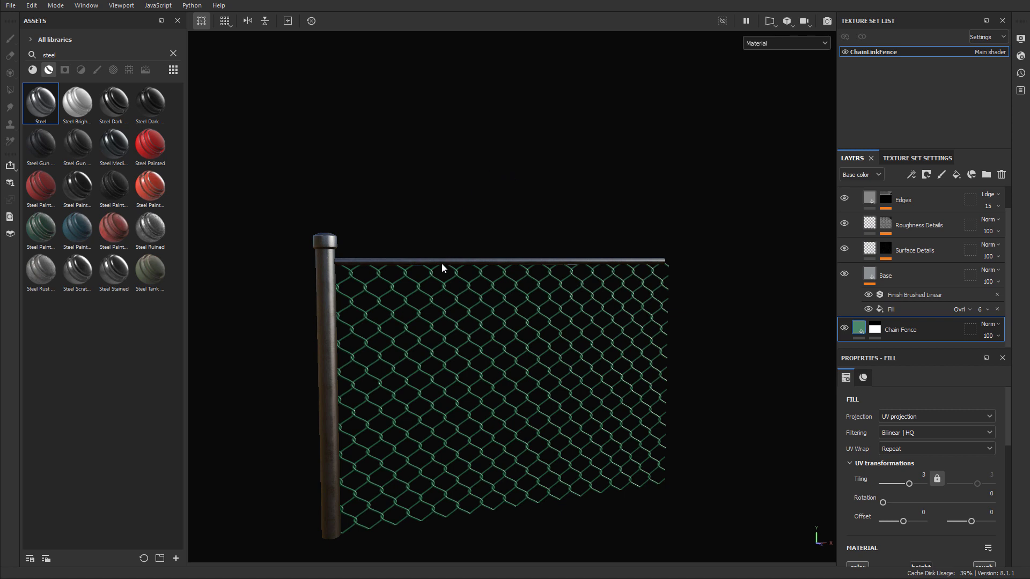
{"action": "middle_click_drag", "start_coordinate": [585, 282], "coordinate": [595, 283], "text": "alt"}
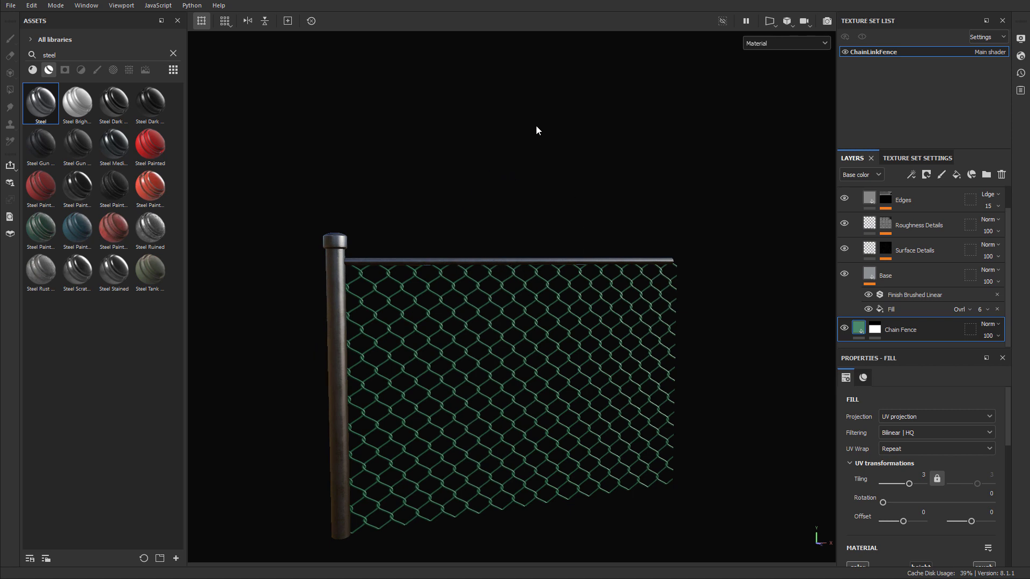
{"action": "left_click_drag", "start_coordinate": [578, 289], "coordinate": [584, 246], "text": "alt"}
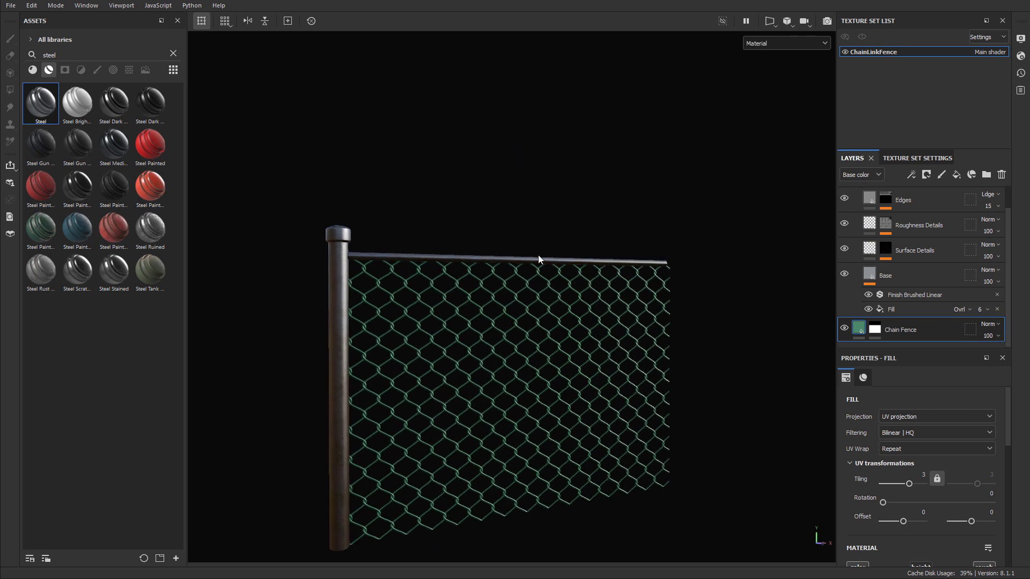
Step: Try a UV tiling of 4 on the Chain Fence fill and bring up the material's Tile parameter
{"action": "left_click", "coordinate": [924, 475]}
{"action": "type", "text": "4"}
{"action": "key", "text": "Return"}
{"action": "left_click_drag", "start_coordinate": [608, 386], "coordinate": [587, 378], "text": "alt"}
{"action": "scroll", "coordinate": [884, 498], "scroll_direction": "down", "scroll_amount": 3}
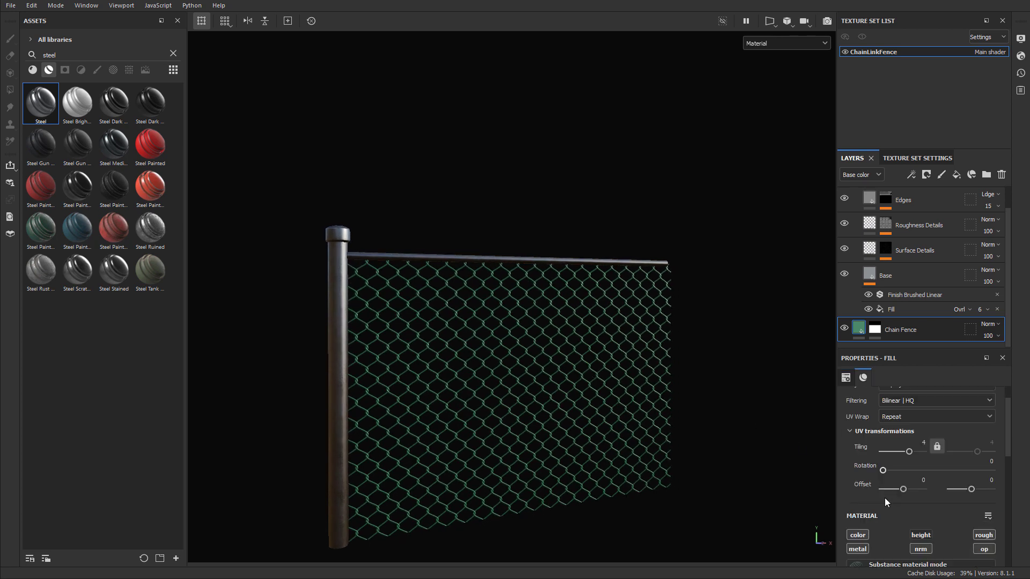
{"action": "scroll", "coordinate": [912, 491], "scroll_direction": "down", "scroll_amount": 4}
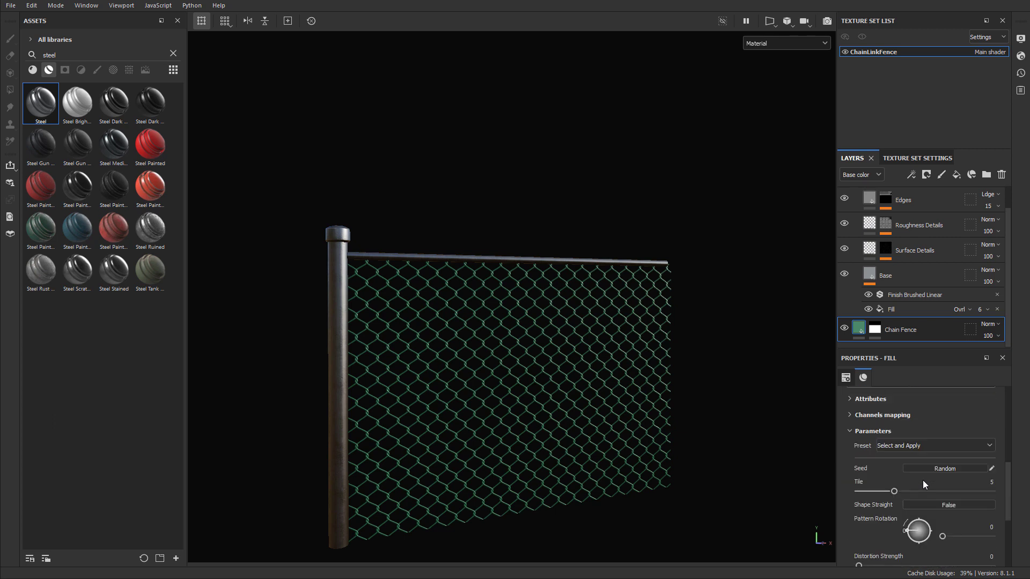
{"action": "scroll", "coordinate": [923, 484], "scroll_direction": "down", "scroll_amount": 1}
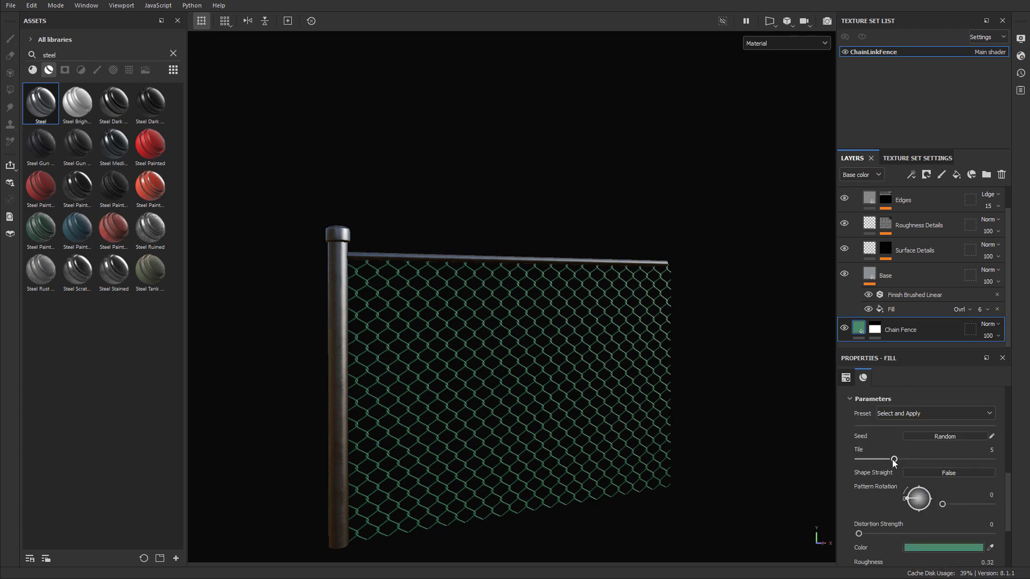
Step: Try the Chain Fence fill with a UV tiling of 1 and double the material's Tile value instead
{"action": "scroll", "coordinate": [897, 455], "scroll_direction": "up", "scroll_amount": 8}
{"action": "left_click", "coordinate": [923, 475]}
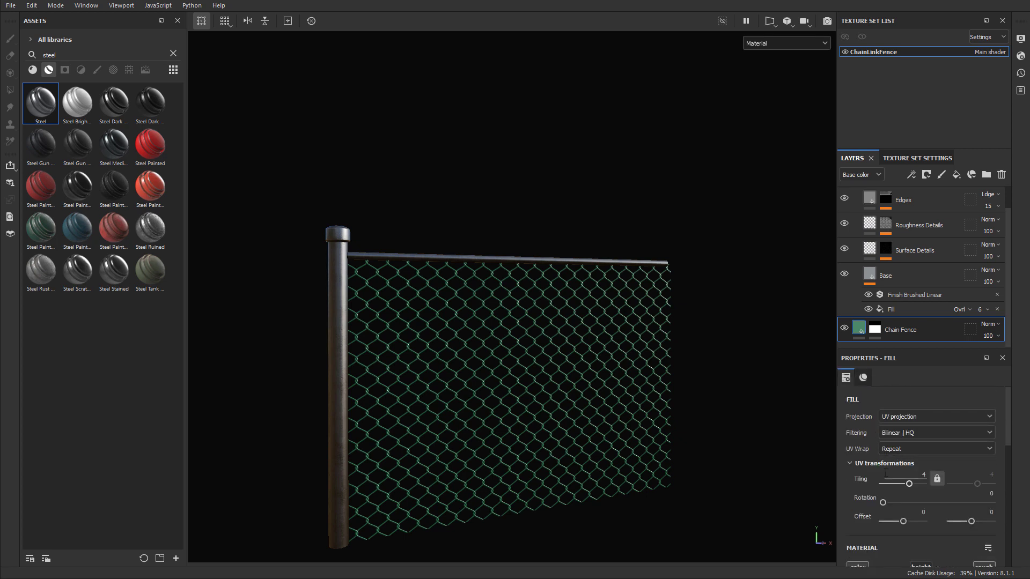
{"action": "type", "text": "1"}
{"action": "key", "text": "Return"}
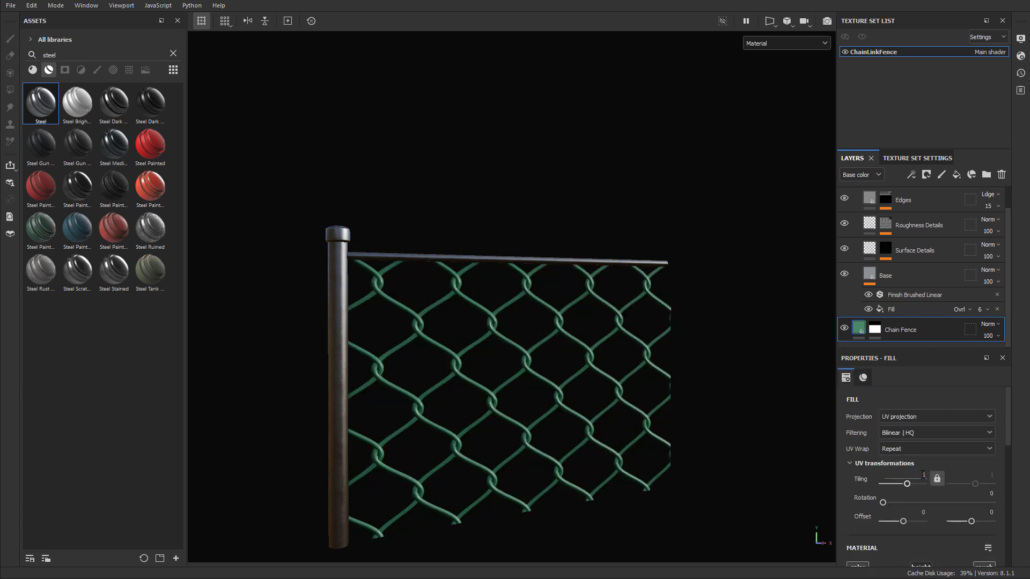
{"action": "scroll", "coordinate": [922, 472], "scroll_direction": "down", "scroll_amount": 6}
{"action": "scroll", "coordinate": [922, 471], "scroll_direction": "up", "scroll_amount": 6}
{"action": "scroll", "coordinate": [919, 481], "scroll_direction": "down", "scroll_amount": 5}
{"action": "scroll", "coordinate": [918, 482], "scroll_direction": "down", "scroll_amount": 2}
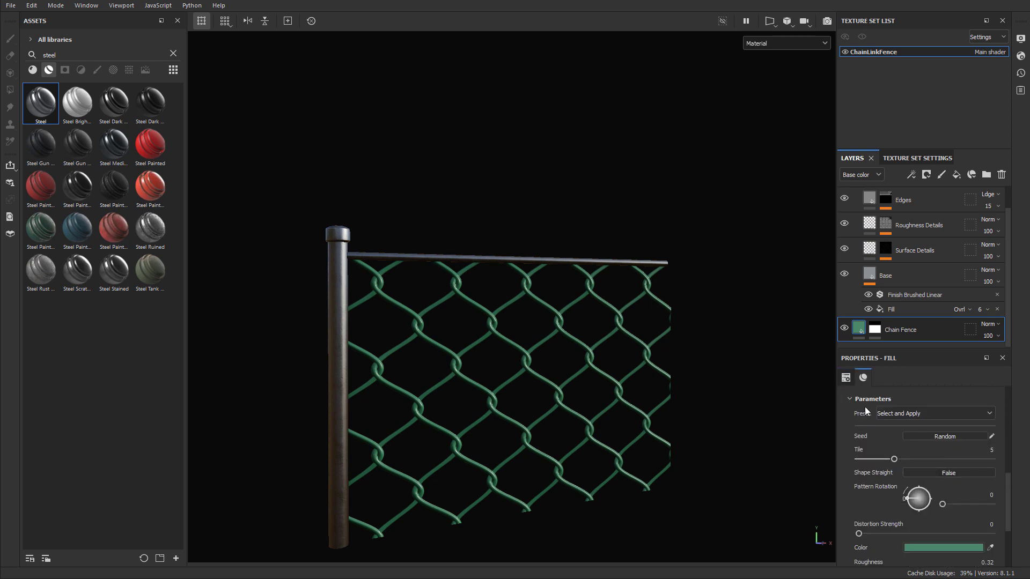
{"action": "left_click", "coordinate": [992, 449]}
{"action": "key", "text": "Return"}
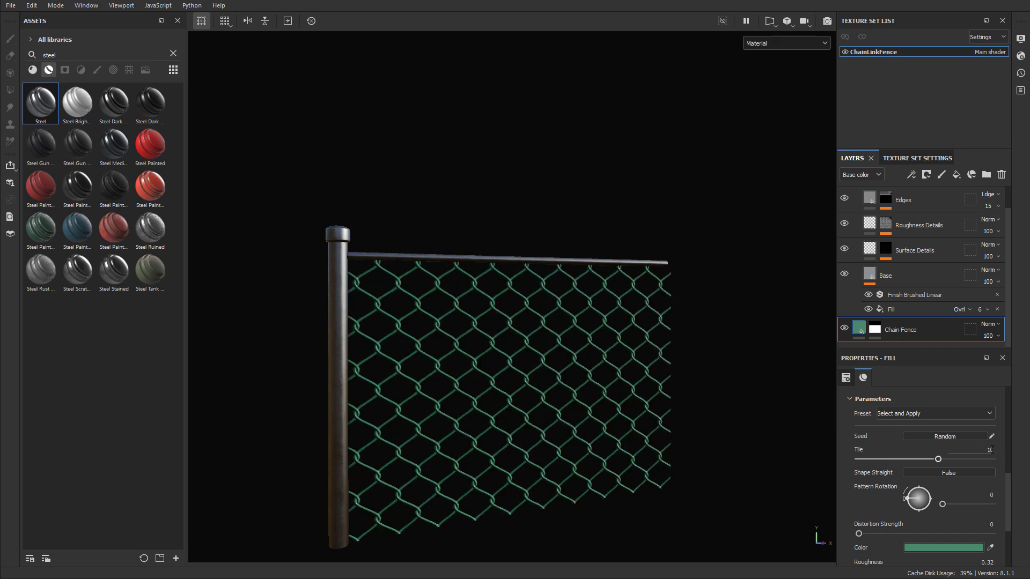
Step: Set the Chain Fence fill's UV tiling to 4 and the material's Tile parameter to 5
{"action": "scroll", "coordinate": [957, 456], "scroll_direction": "down", "scroll_amount": 5}
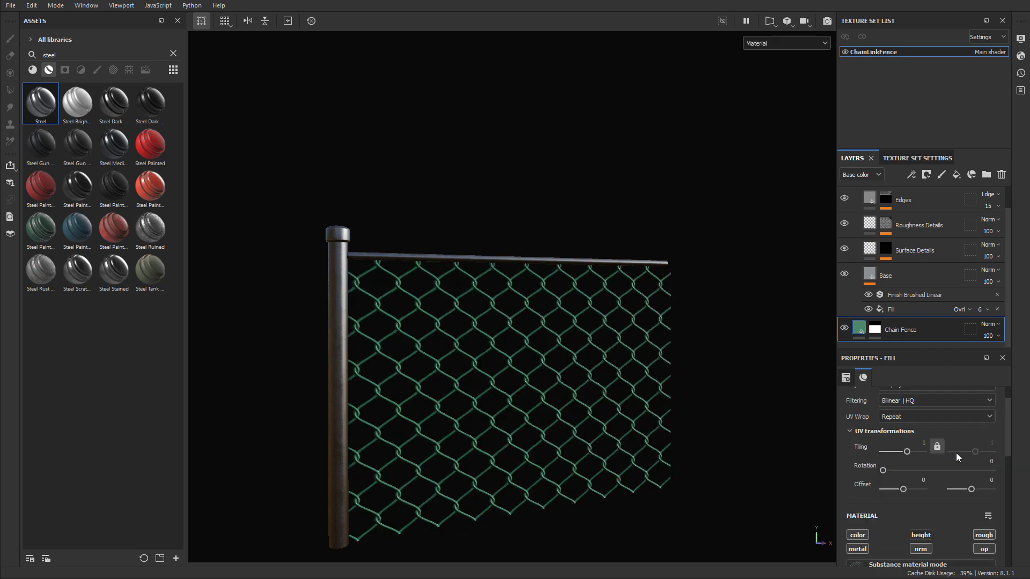
{"action": "left_click", "coordinate": [924, 444]}
{"action": "type", "text": "4"}
{"action": "key", "text": "Return"}
{"action": "scroll", "coordinate": [935, 446], "scroll_direction": "down", "scroll_amount": 5}
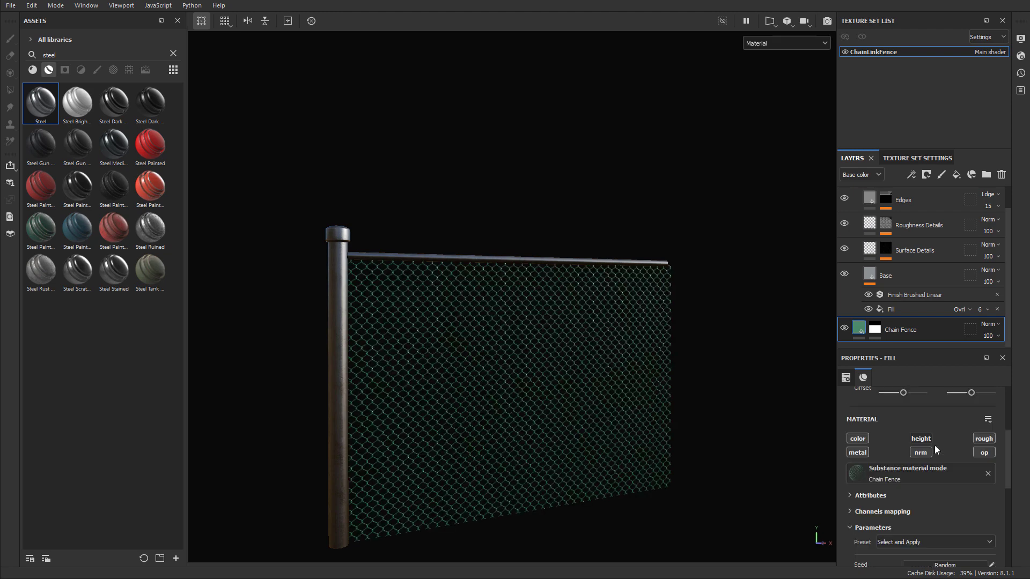
{"action": "left_click", "coordinate": [990, 450]}
{"action": "type", "text": "5"}
{"action": "key", "text": "Return"}
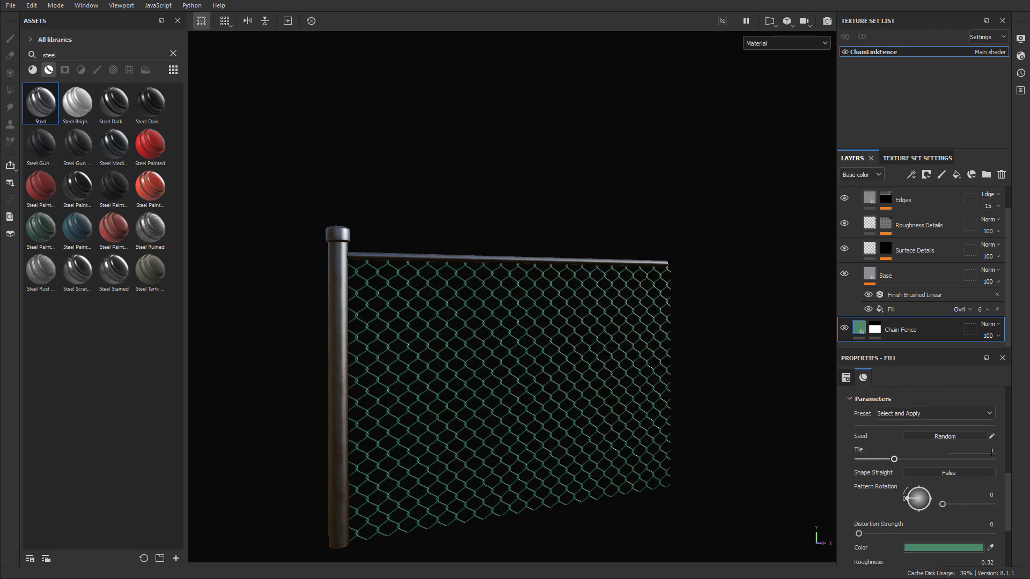
Step: Change the Chain Fence material's color parameter to a neutral grey
{"action": "scroll", "coordinate": [986, 458], "scroll_direction": "down", "scroll_amount": 3}
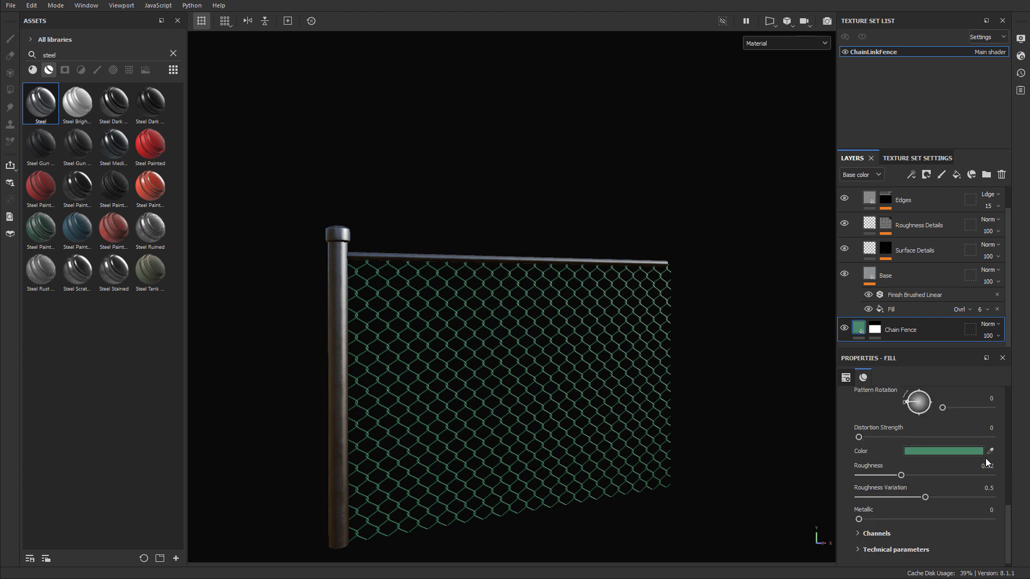
{"action": "scroll", "coordinate": [880, 419], "scroll_direction": "up", "scroll_amount": 1}
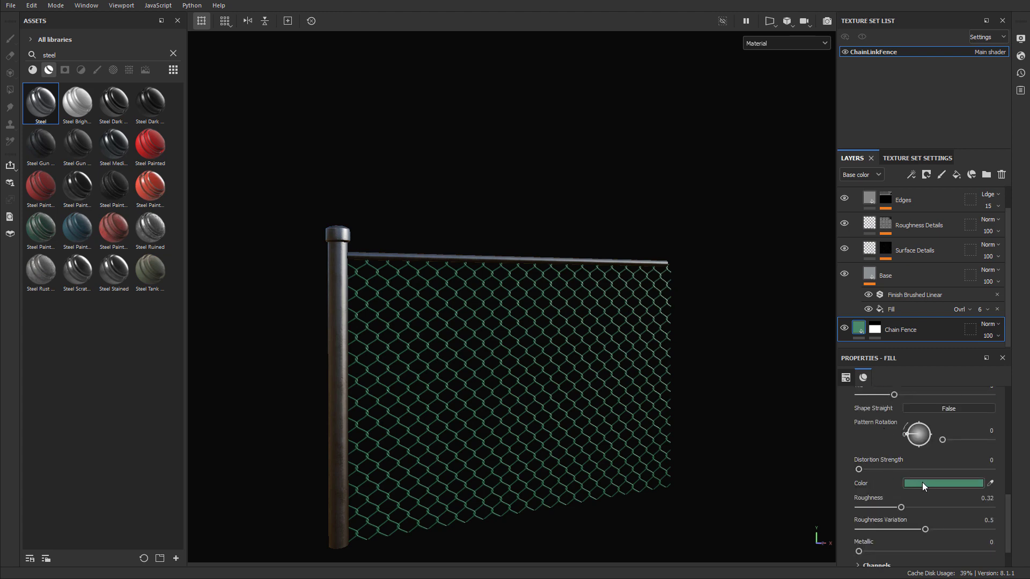
{"action": "left_click_drag", "start_coordinate": [633, 407], "coordinate": [719, 408], "text": "alt"}
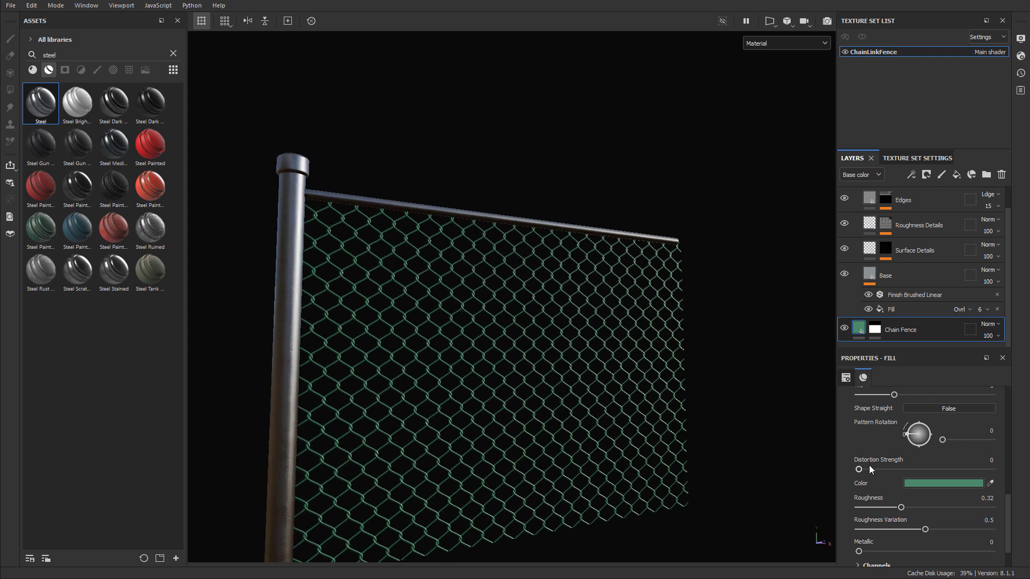
{"action": "left_click", "coordinate": [922, 483]}
{"action": "left_click_drag", "start_coordinate": [829, 477], "coordinate": [779, 480]}
{"action": "left_click_drag", "start_coordinate": [537, 392], "coordinate": [559, 384], "text": "alt"}
{"action": "left_click", "coordinate": [911, 396]}
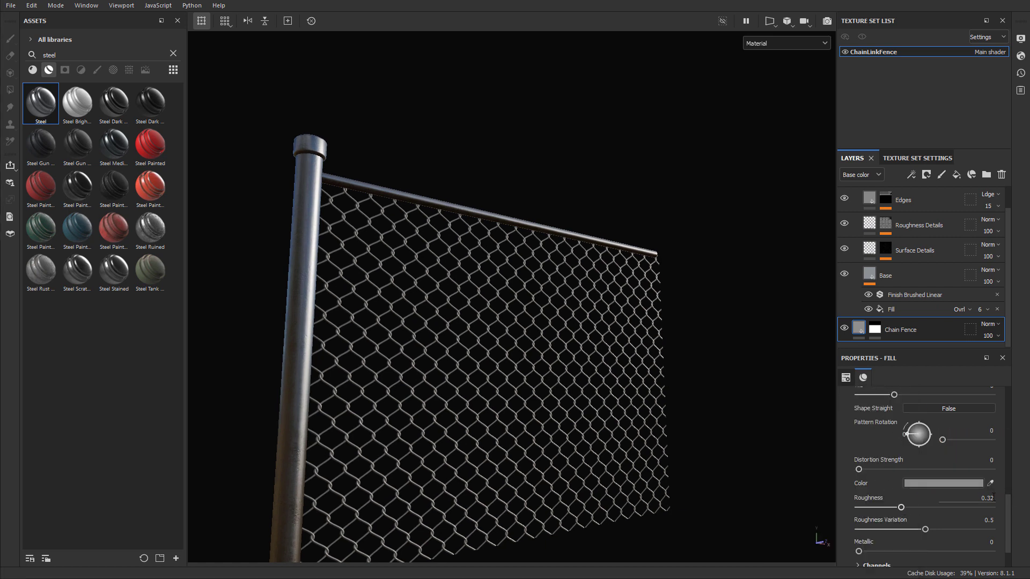
Step: Try the minimum roughness and then a roughness of 1 on the Chain Fence material, comparing the wires up close
{"action": "left_click_drag", "start_coordinate": [902, 508], "coordinate": [841, 509]}
{"action": "left_click", "coordinate": [992, 498]}
{"action": "type", "text": "1"}
{"action": "key", "text": "Return"}
{"action": "right_click_drag", "start_coordinate": [497, 365], "coordinate": [638, 346], "text": "alt"}
{"action": "left_click_drag", "start_coordinate": [638, 346], "coordinate": [650, 331], "text": "alt"}
Step: Set the Chain Fence material's roughness to 0.4 and its metallic value to 1
{"action": "left_click", "coordinate": [993, 498]}
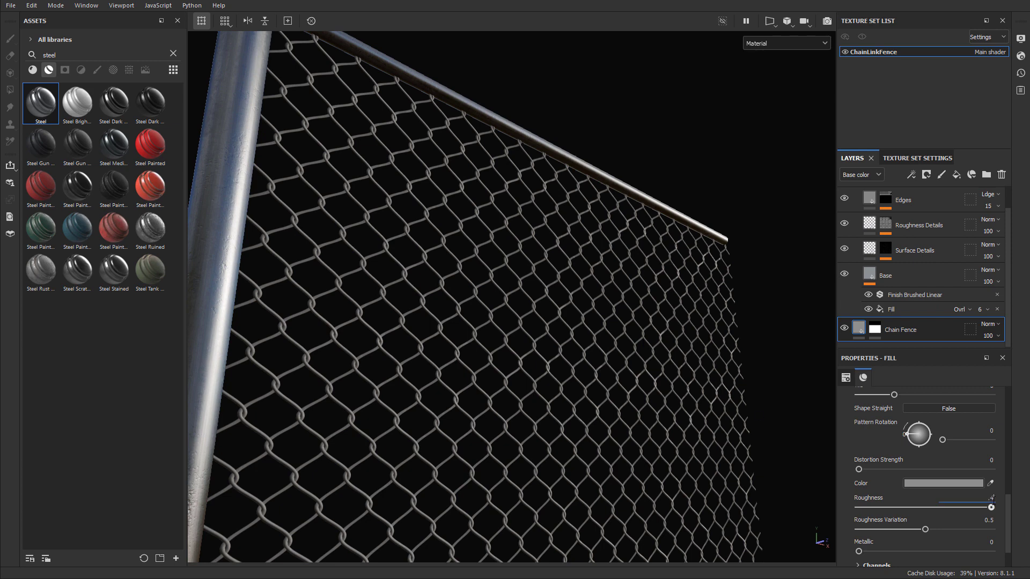
{"action": "type", "text": "0.4"}
{"action": "key", "text": "Return"}
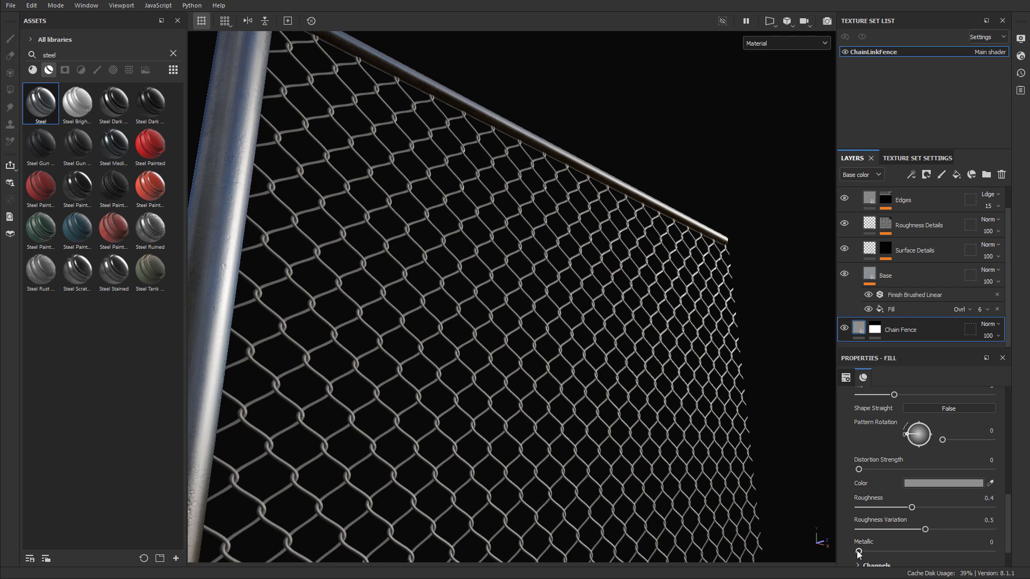
{"action": "left_click_drag", "start_coordinate": [859, 551], "coordinate": [992, 552]}
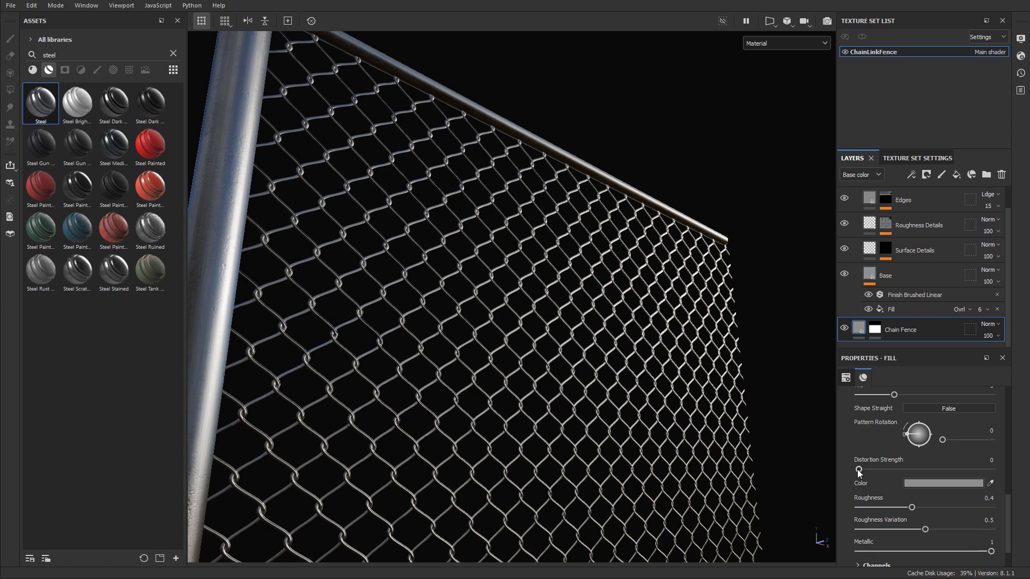
Step: Raise the Chain Fence material's distortion strength to about 0.67
{"action": "left_click_drag", "start_coordinate": [859, 470], "coordinate": [932, 470]}
{"action": "left_click_drag", "start_coordinate": [764, 436], "coordinate": [483, 322], "text": "alt"}
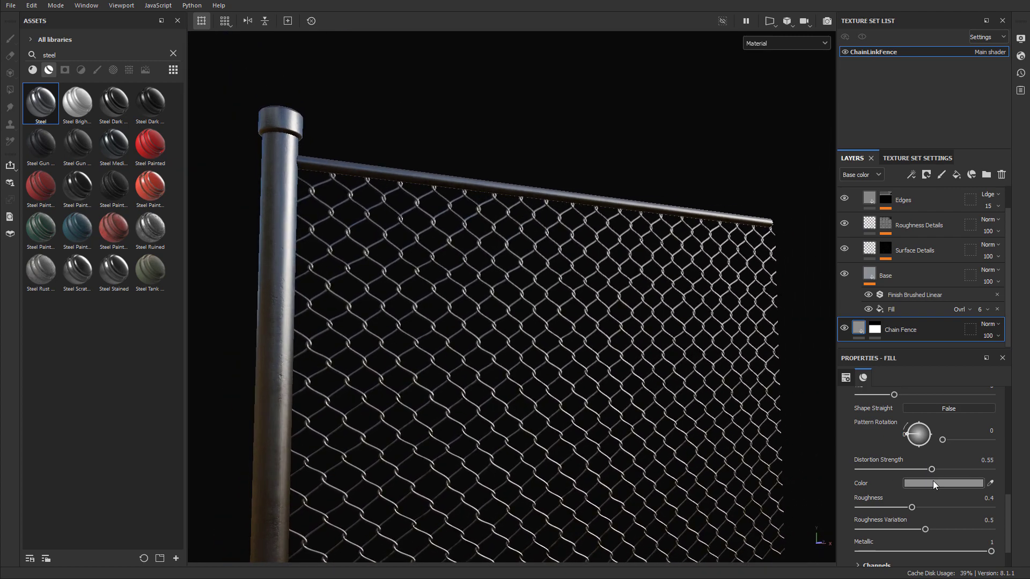
{"action": "left_click_drag", "start_coordinate": [933, 469], "coordinate": [948, 470]}
{"action": "left_click_drag", "start_coordinate": [658, 418], "coordinate": [683, 413], "text": "alt"}
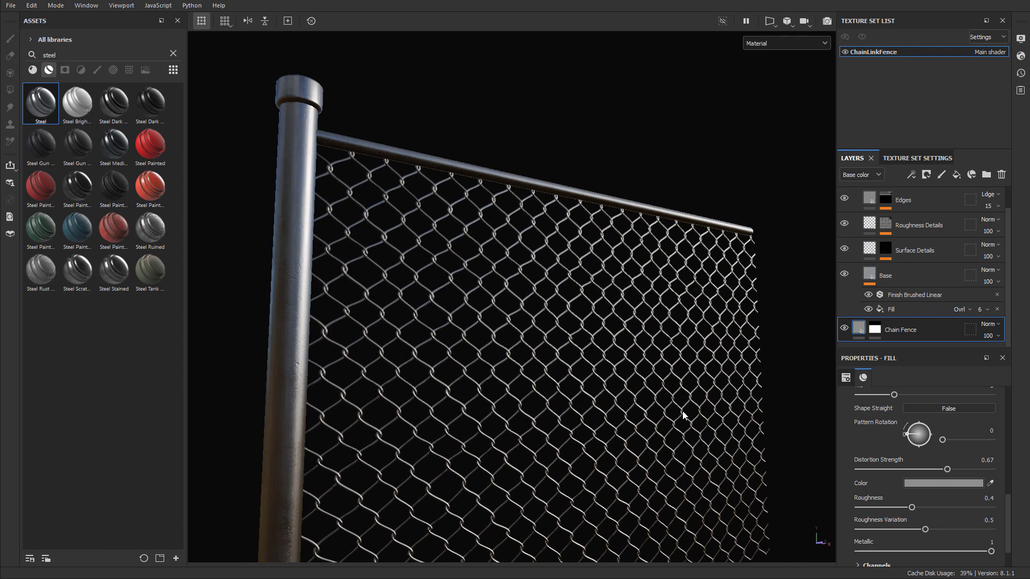
Step: Review the Chain Fence fill's settings and examine the distorted metal wires up close
{"action": "scroll", "coordinate": [922, 434], "scroll_direction": "down", "scroll_amount": 2}
{"action": "scroll", "coordinate": [921, 485], "scroll_direction": "up", "scroll_amount": 3}
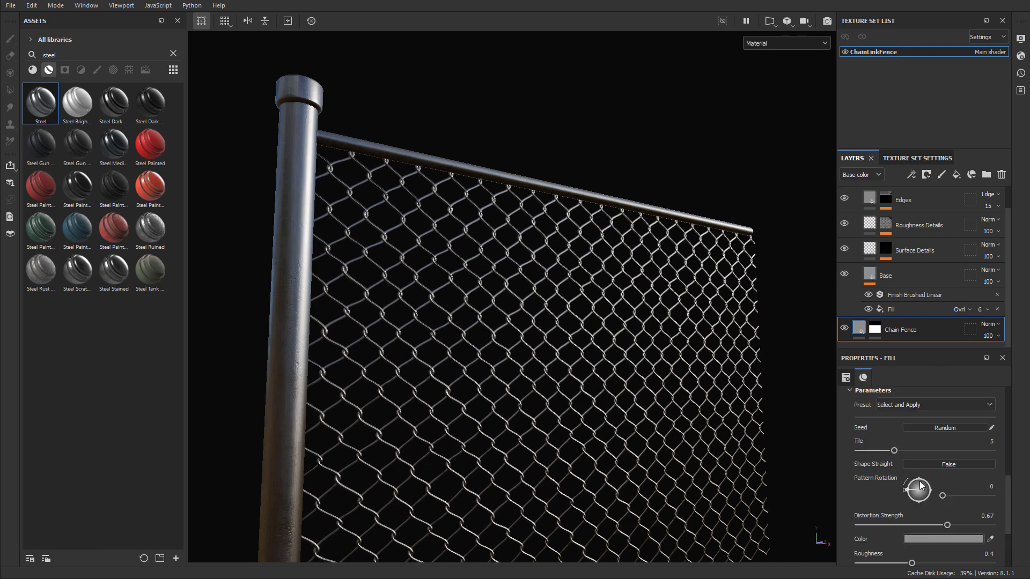
{"action": "scroll", "coordinate": [924, 472], "scroll_direction": "up", "scroll_amount": 4}
{"action": "scroll", "coordinate": [500, 402], "scroll_direction": "down", "scroll_amount": 3}
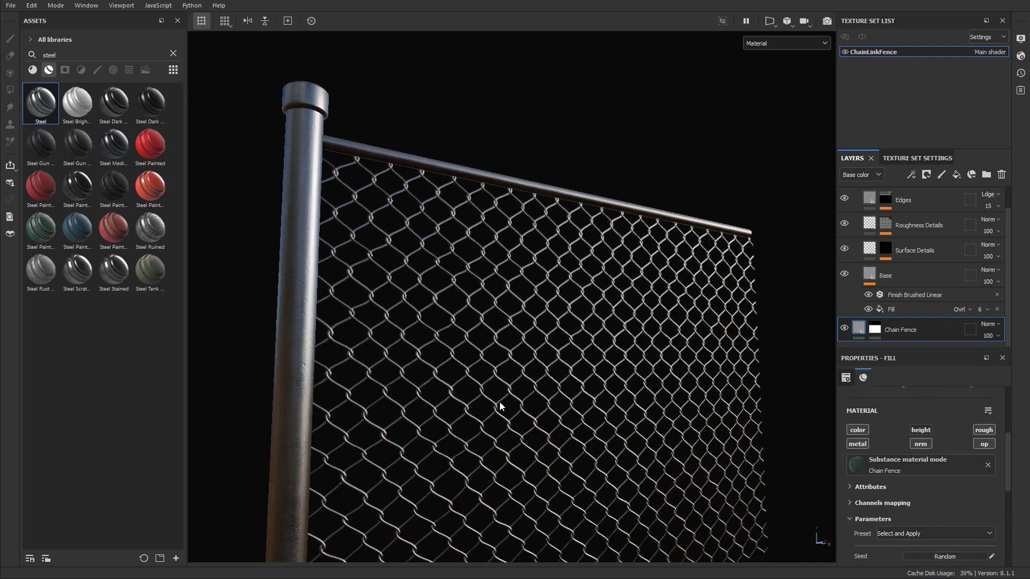
{"action": "left_click_drag", "start_coordinate": [500, 401], "coordinate": [586, 335], "text": "alt"}
{"action": "left_click_drag", "start_coordinate": [652, 349], "coordinate": [522, 208], "text": "alt"}
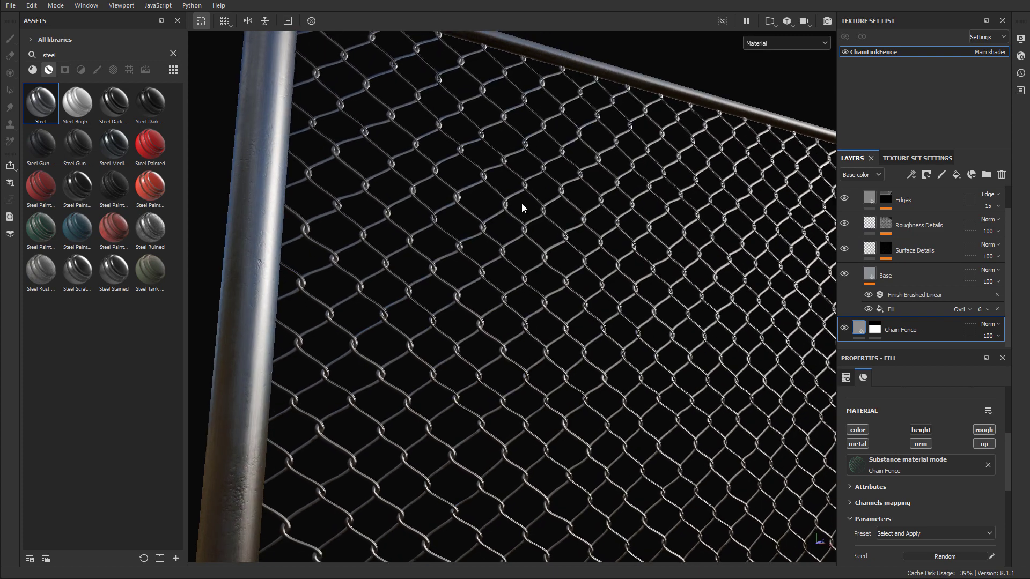
{"action": "left_click_drag", "start_coordinate": [504, 260], "coordinate": [542, 299], "text": "alt"}
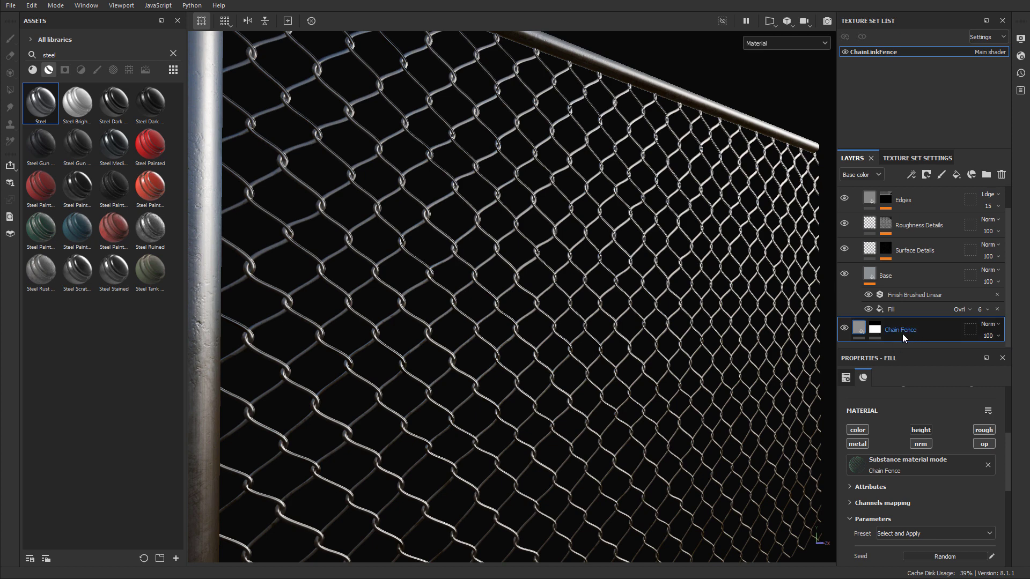
Step: Add a fill layer directly above the Chain Fence layer and set its base color to dark brown 382B2B
{"action": "left_click", "coordinate": [954, 173]}
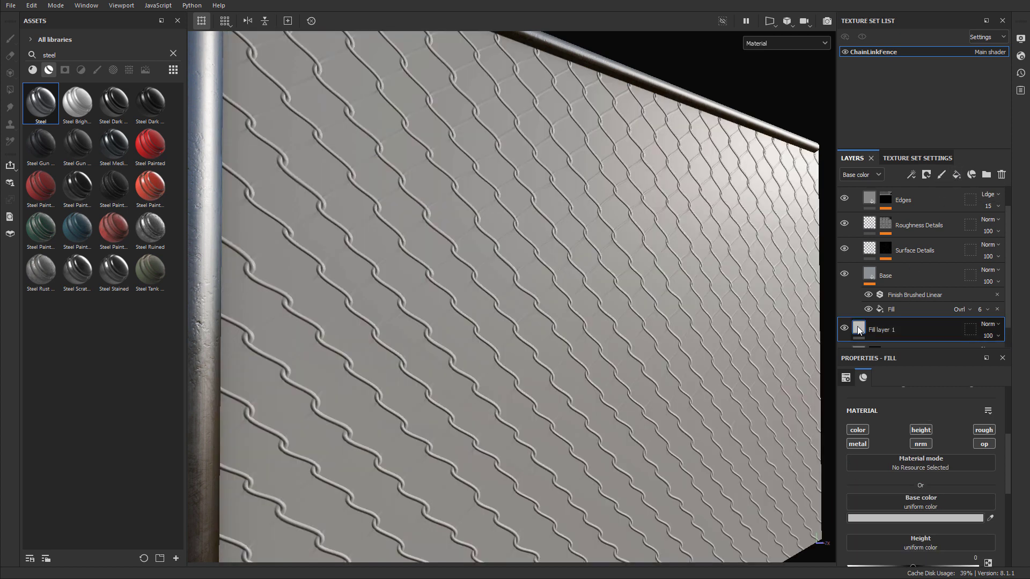
{"action": "scroll", "coordinate": [857, 328], "scroll_direction": "down", "scroll_amount": 1}
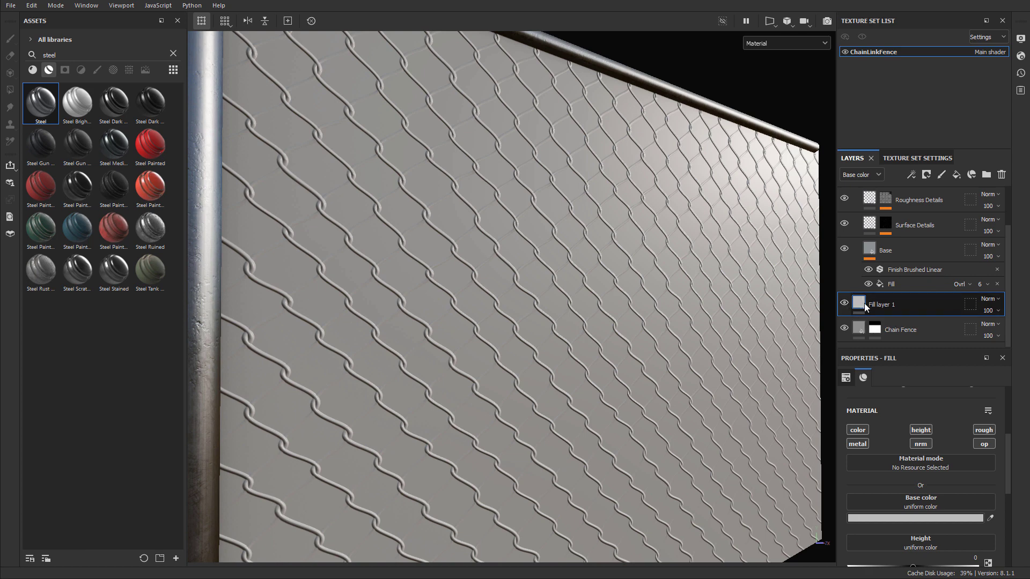
{"action": "scroll", "coordinate": [922, 412], "scroll_direction": "down", "scroll_amount": 1}
{"action": "scroll", "coordinate": [923, 411], "scroll_direction": "down", "scroll_amount": 1}
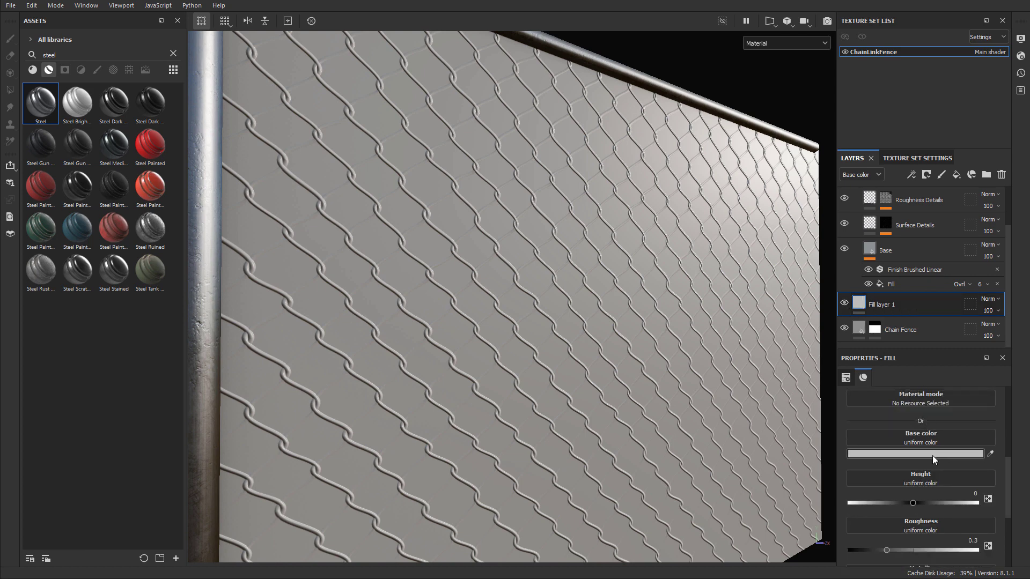
{"action": "left_click", "coordinate": [933, 454]}
{"action": "left_click_drag", "start_coordinate": [786, 469], "coordinate": [807, 520]}
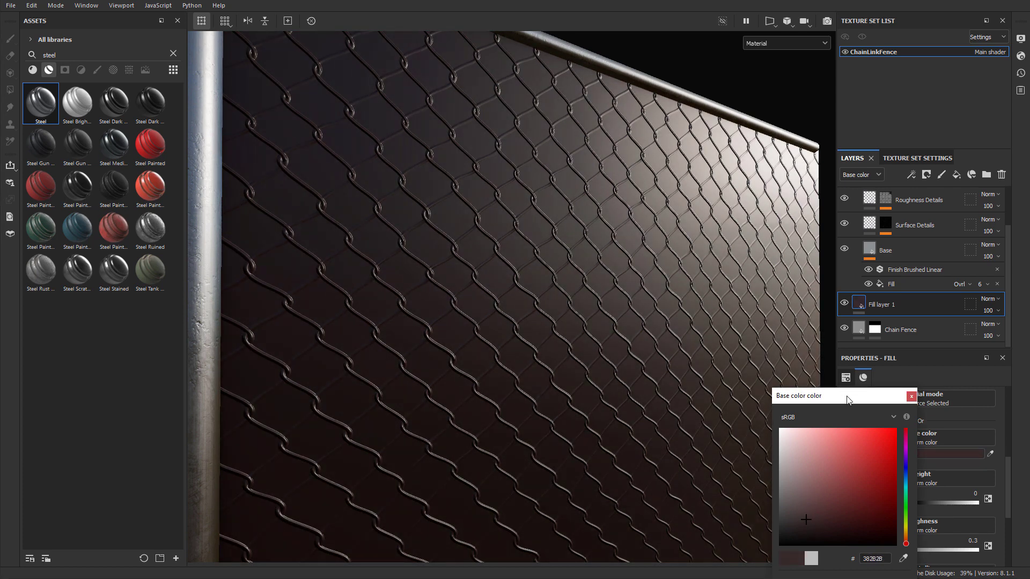
{"action": "left_click_drag", "start_coordinate": [846, 395], "coordinate": [760, 230]}
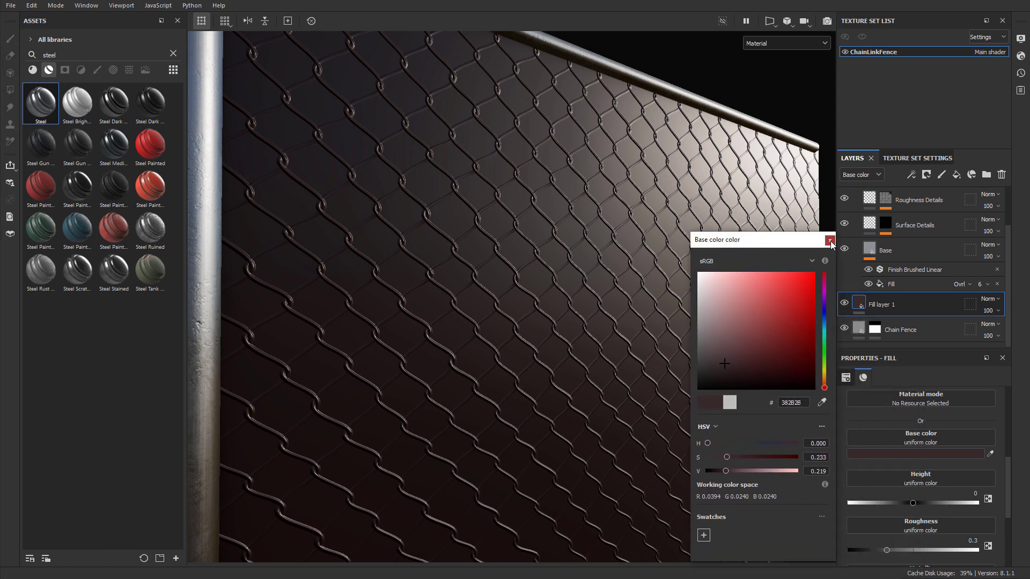
{"action": "left_click", "coordinate": [831, 242]}
Step: Disable the height, opacity, normal and metallic channels on the brown fill layer, leaving color and roughness active
{"action": "scroll", "coordinate": [925, 446], "scroll_direction": "up", "scroll_amount": 3}
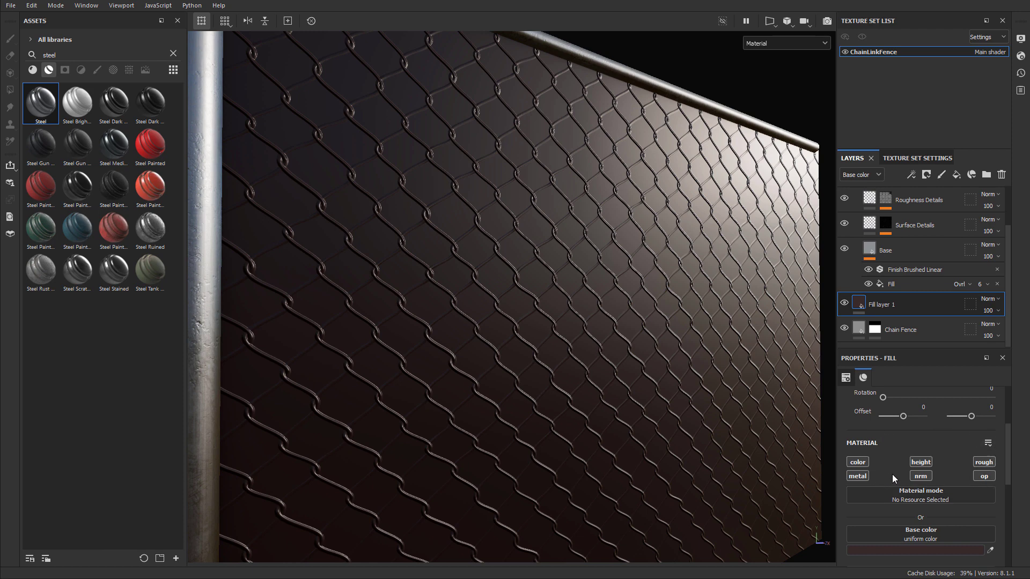
{"action": "left_click", "coordinate": [926, 462]}
{"action": "left_click", "coordinate": [989, 477]}
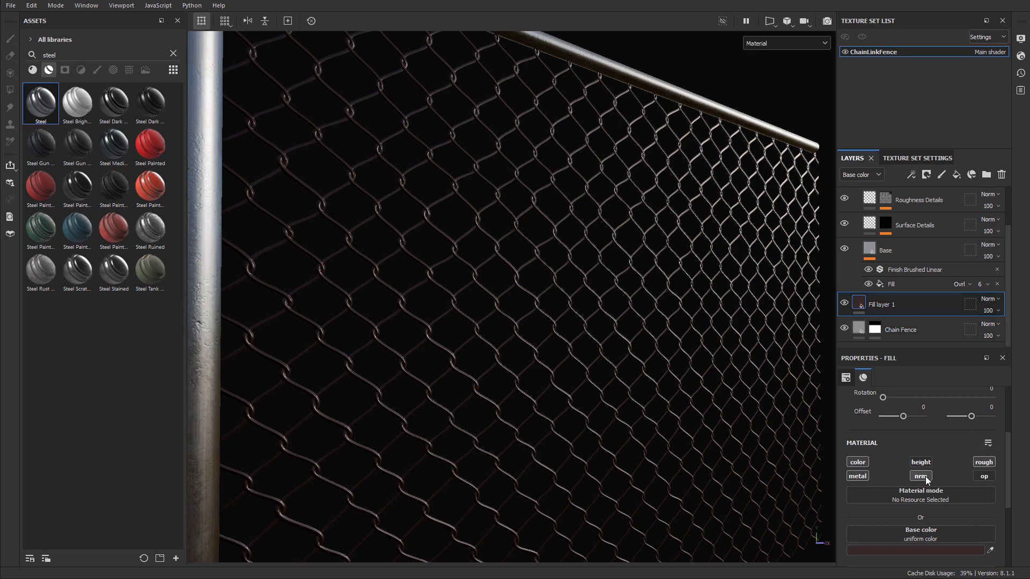
{"action": "left_click", "coordinate": [861, 477]}
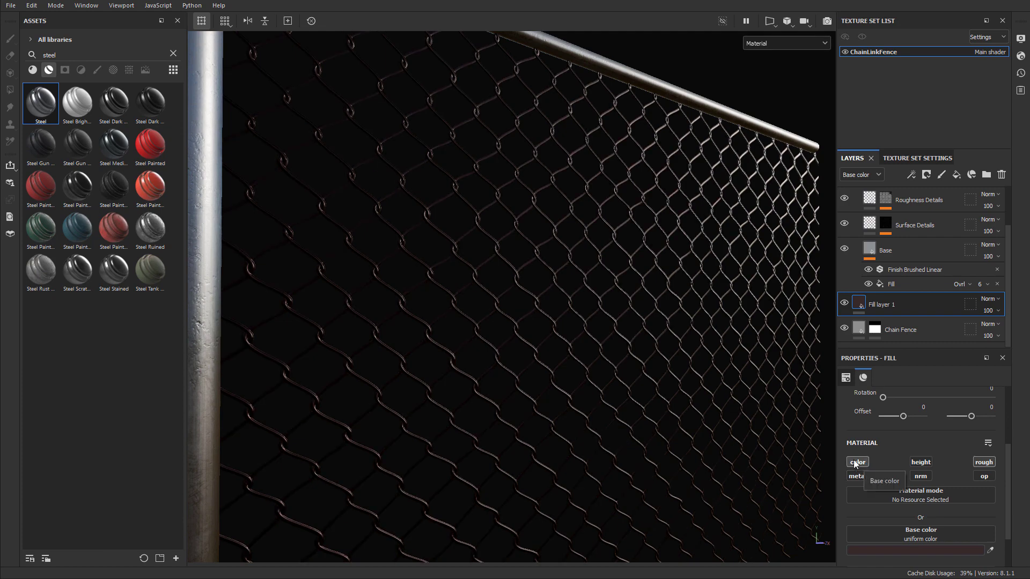
Step: Examine the brown tint on the chain-link wires from close up and from different angles
{"action": "scroll", "coordinate": [630, 324], "scroll_direction": "up", "scroll_amount": 2}
{"action": "mouse_move", "coordinate": [631, 324]}
{"action": "left_mouse_down", "text": "alt"}
{"action": "mouse_move", "coordinate": [653, 306]}
{"action": "mouse_move", "coordinate": [649, 318]}
{"action": "left_mouse_up", "text": "alt"}
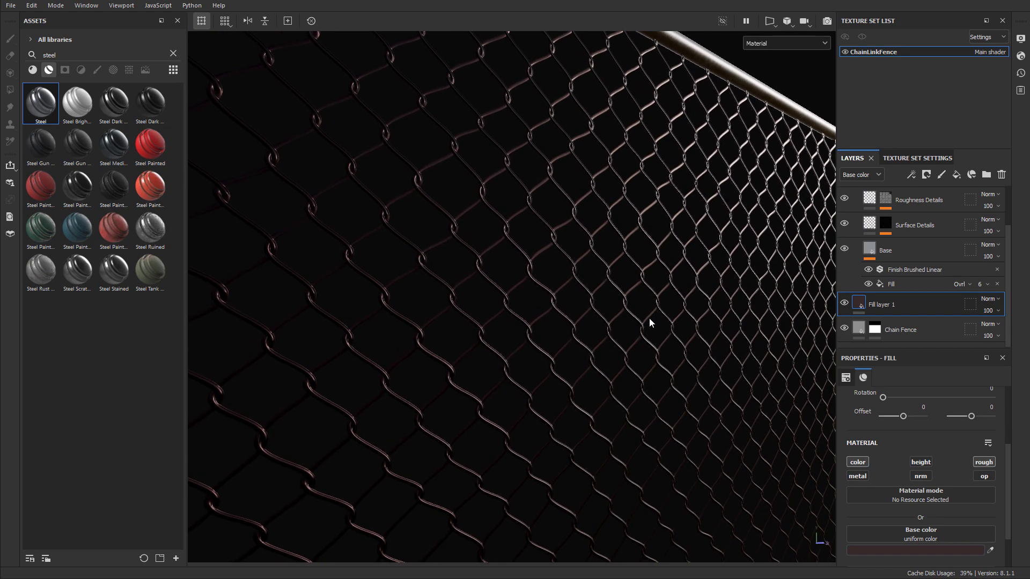
{"action": "scroll", "coordinate": [569, 316], "scroll_direction": "down", "scroll_amount": 2}
{"action": "left_click_drag", "start_coordinate": [569, 316], "coordinate": [595, 283], "text": "alt"}
{"action": "scroll", "coordinate": [602, 294], "scroll_direction": "up", "scroll_amount": 2}
{"action": "scroll", "coordinate": [596, 283], "scroll_direction": "down", "scroll_amount": 2}
{"action": "scroll", "coordinate": [575, 234], "scroll_direction": "up", "scroll_amount": 2}
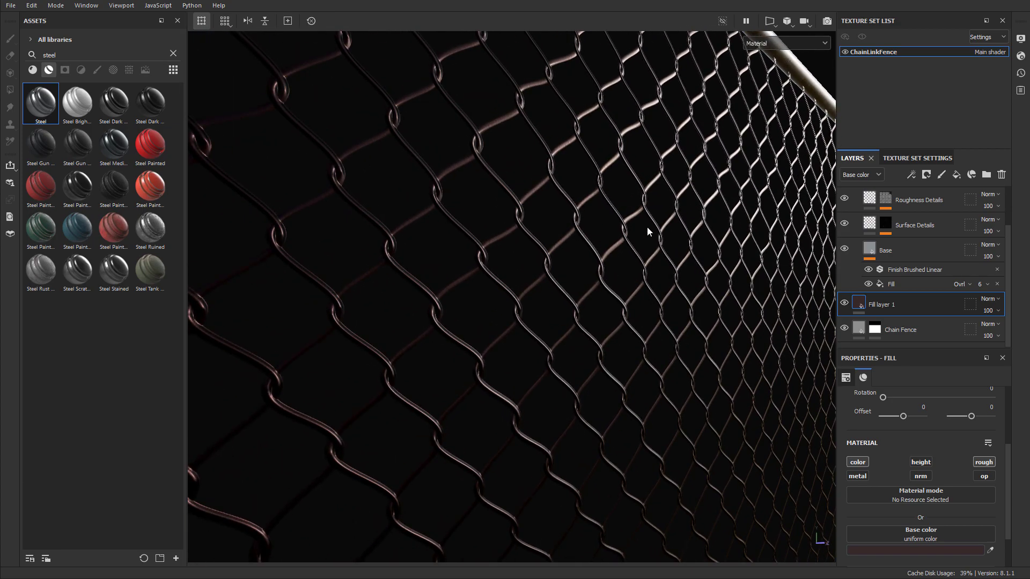
{"action": "scroll", "coordinate": [647, 228], "scroll_direction": "down", "scroll_amount": 2}
{"action": "left_click_drag", "start_coordinate": [647, 229], "coordinate": [604, 284], "text": "alt"}
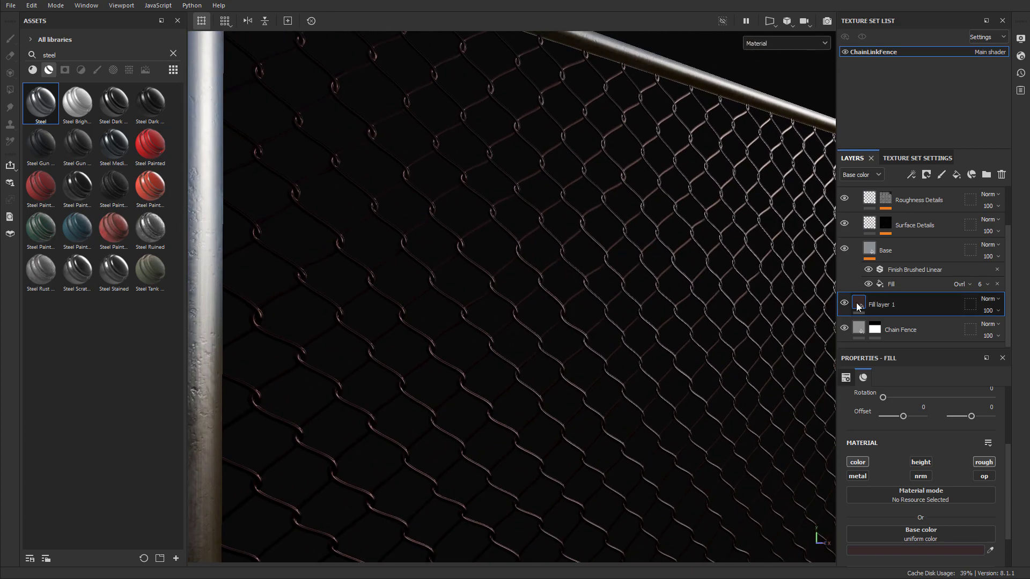
Step: Add a black mask to the brown fill layer above the Chain Fence layer
{"action": "mouse_move", "coordinate": [859, 303]}
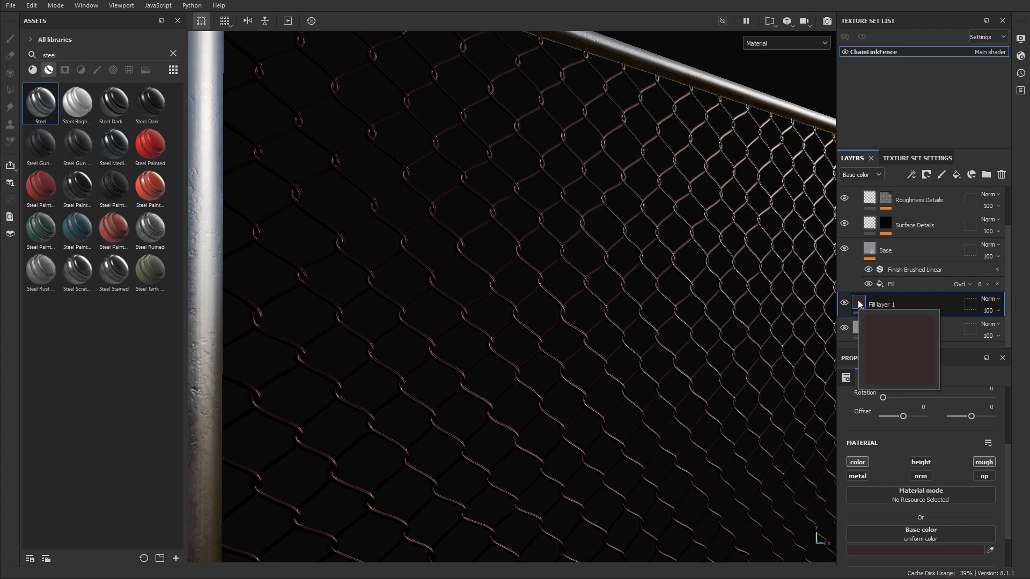
{"action": "right_click", "coordinate": [859, 304]}
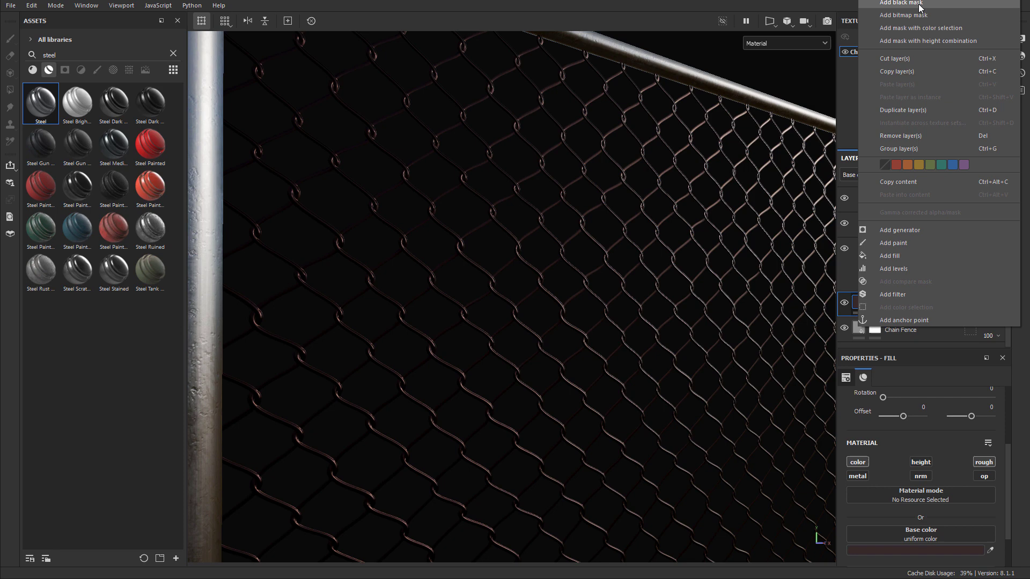
{"action": "left_click", "coordinate": [855, 307]}
{"action": "right_click", "coordinate": [854, 304]}
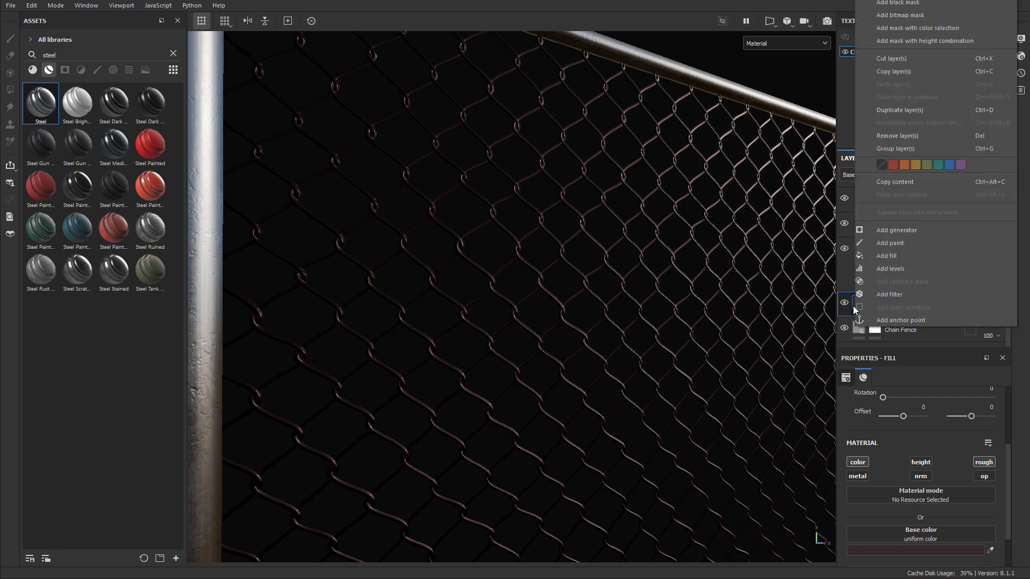
{"action": "right_click_drag", "start_coordinate": [708, 239], "coordinate": [720, 239], "text": "alt"}
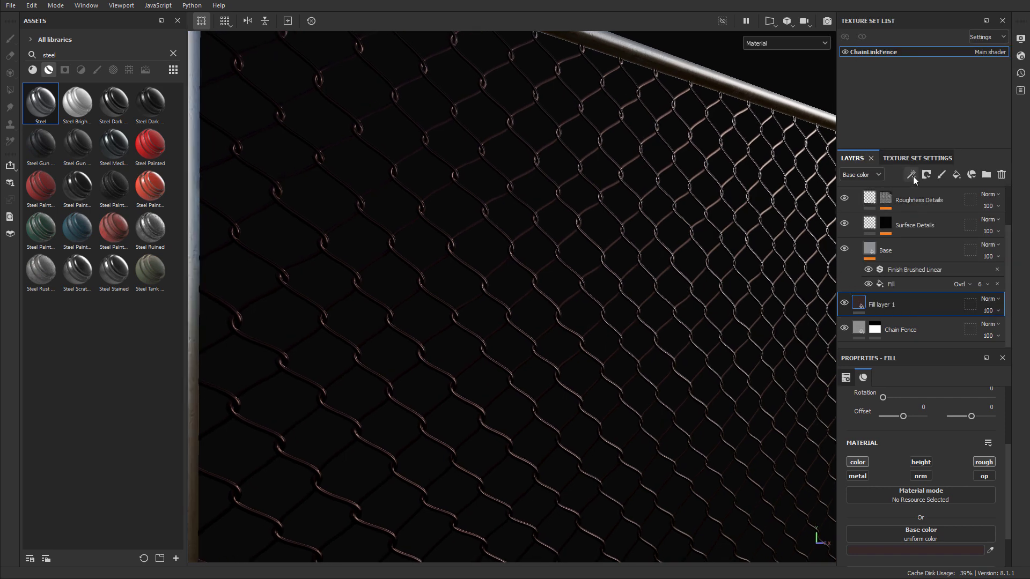
{"action": "left_click", "coordinate": [924, 174]}
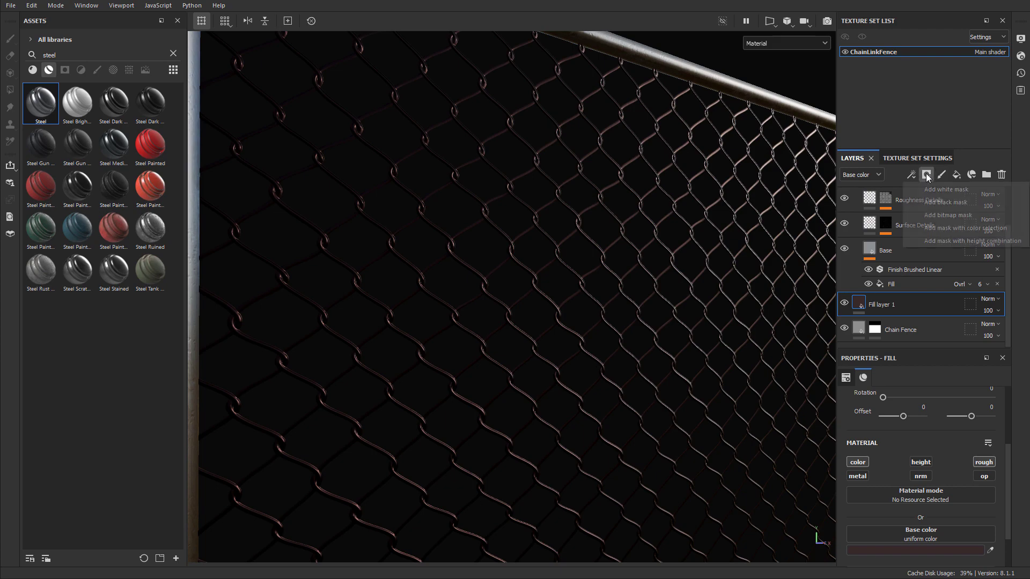
{"action": "left_click", "coordinate": [945, 202]}
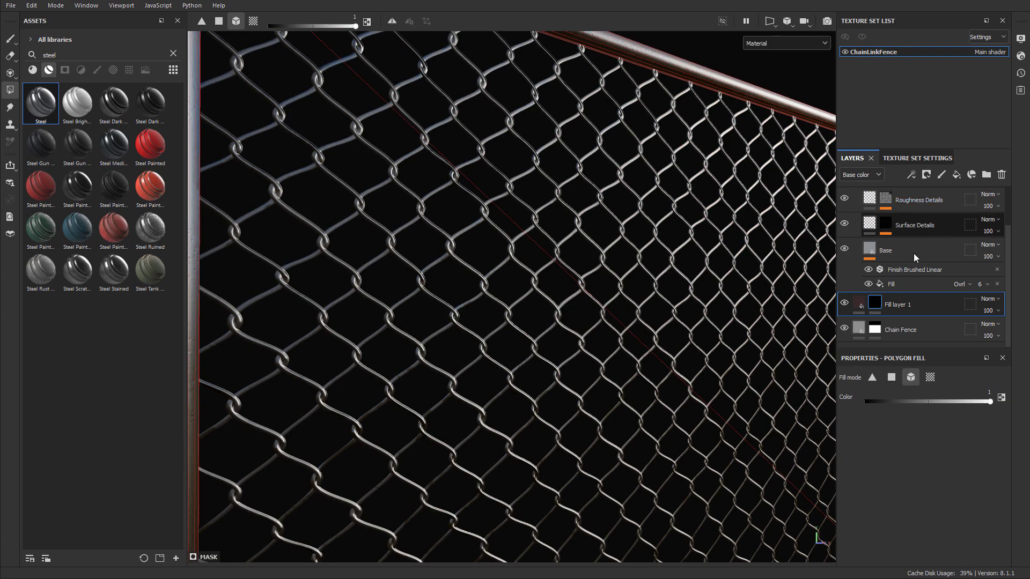
Step: Fill the chain-link panel mesh with white in the brown layer's mask using Polygon Fill in mesh mode
{"action": "key", "text": "4"}
{"action": "right_click_drag", "start_coordinate": [615, 279], "coordinate": [665, 309], "text": "alt"}
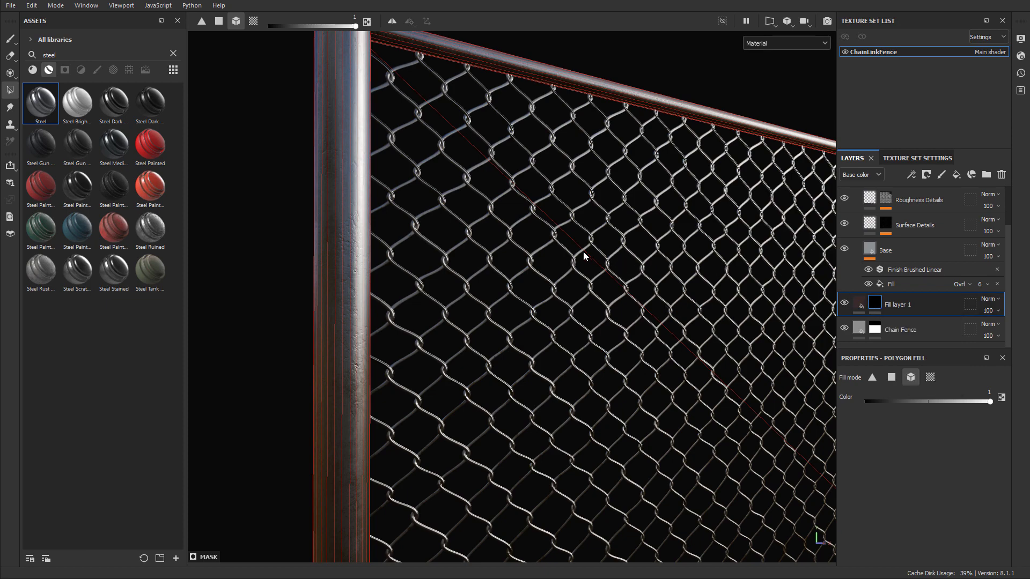
{"action": "left_click_drag", "start_coordinate": [611, 260], "coordinate": [655, 265], "text": "alt"}
{"action": "middle_click_drag", "start_coordinate": [655, 264], "coordinate": [542, 255], "text": "alt"}
{"action": "left_click_drag", "start_coordinate": [542, 255], "coordinate": [469, 152], "text": "alt"}
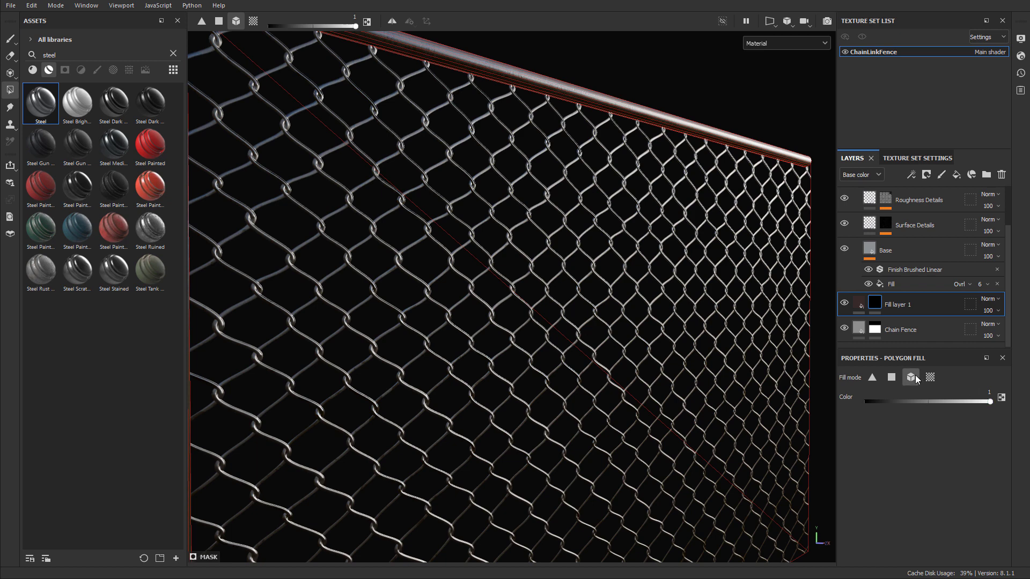
{"action": "left_click", "coordinate": [595, 314]}
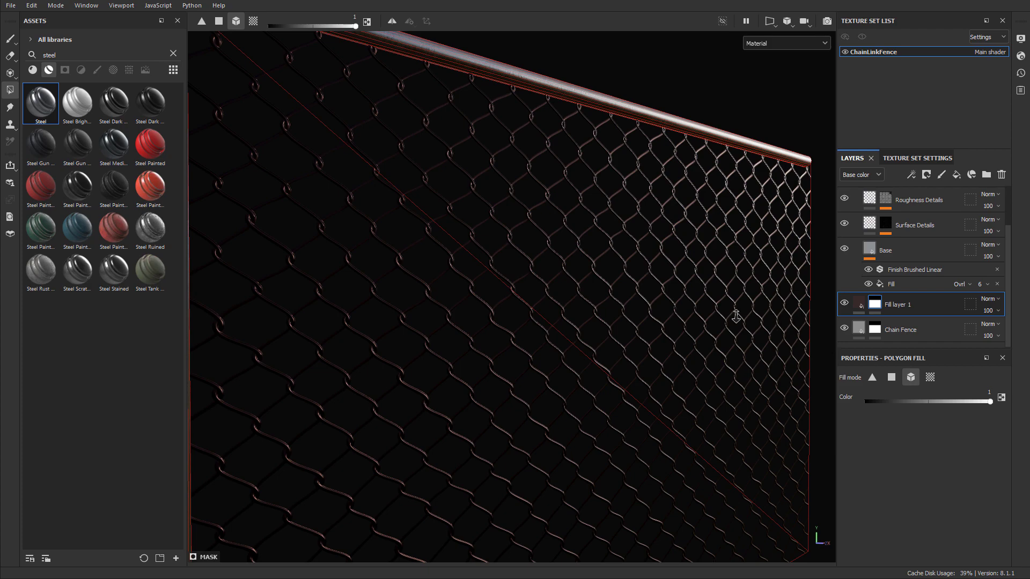
{"action": "left_click_drag", "start_coordinate": [736, 310], "coordinate": [714, 301], "text": "alt"}
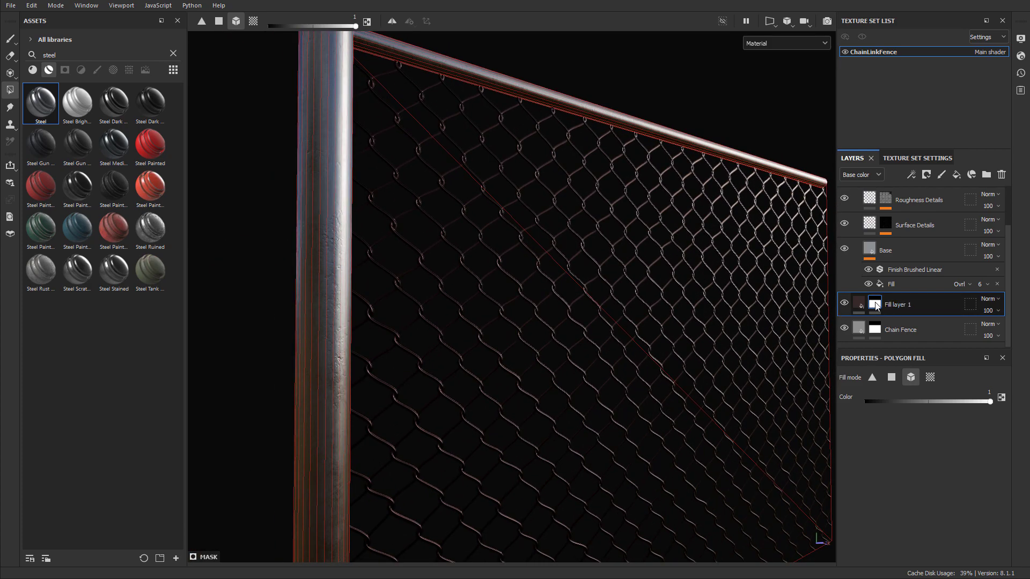
Step: Add a generator to the brown fill layer's mask and choose Dirt as its type
{"action": "mouse_move", "coordinate": [876, 306]}
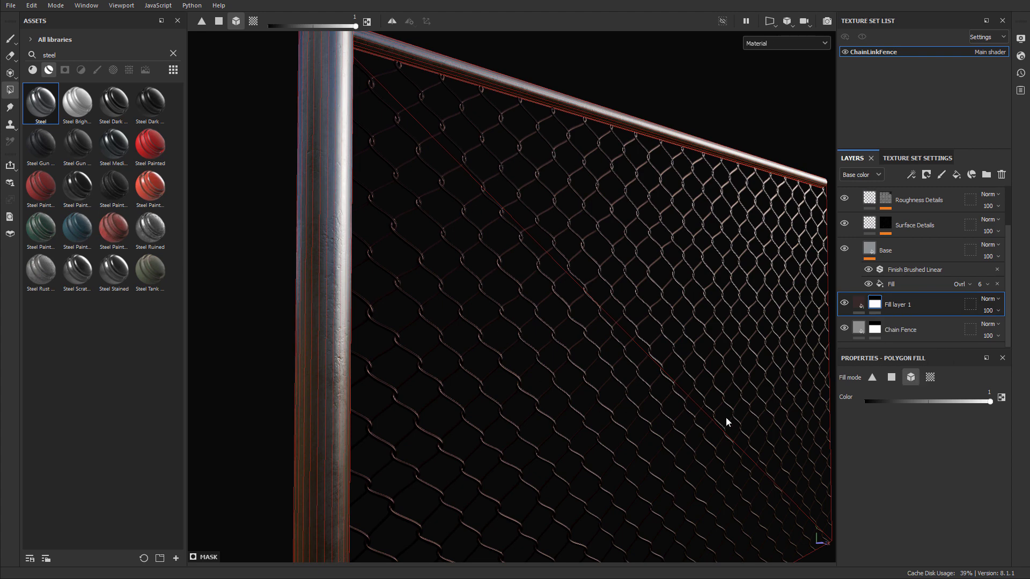
{"action": "left_click_drag", "start_coordinate": [744, 407], "coordinate": [658, 398], "text": "alt"}
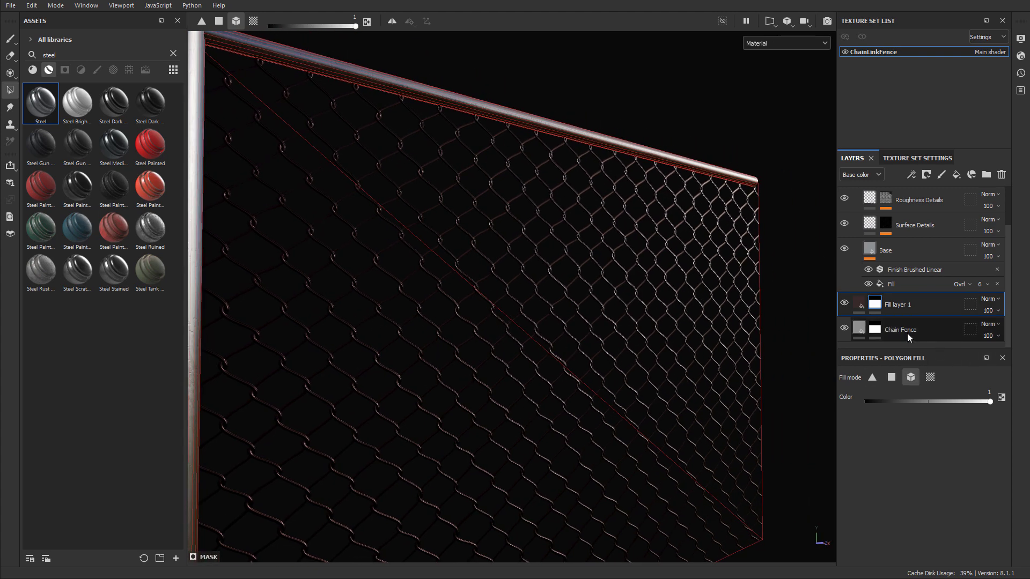
{"action": "right_click", "coordinate": [874, 306]}
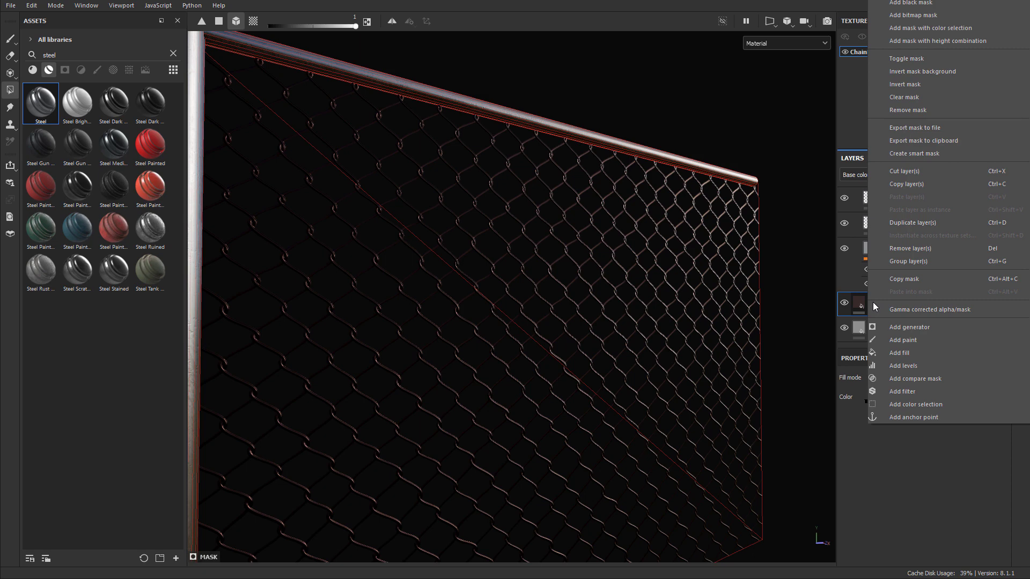
{"action": "left_click", "coordinate": [907, 328]}
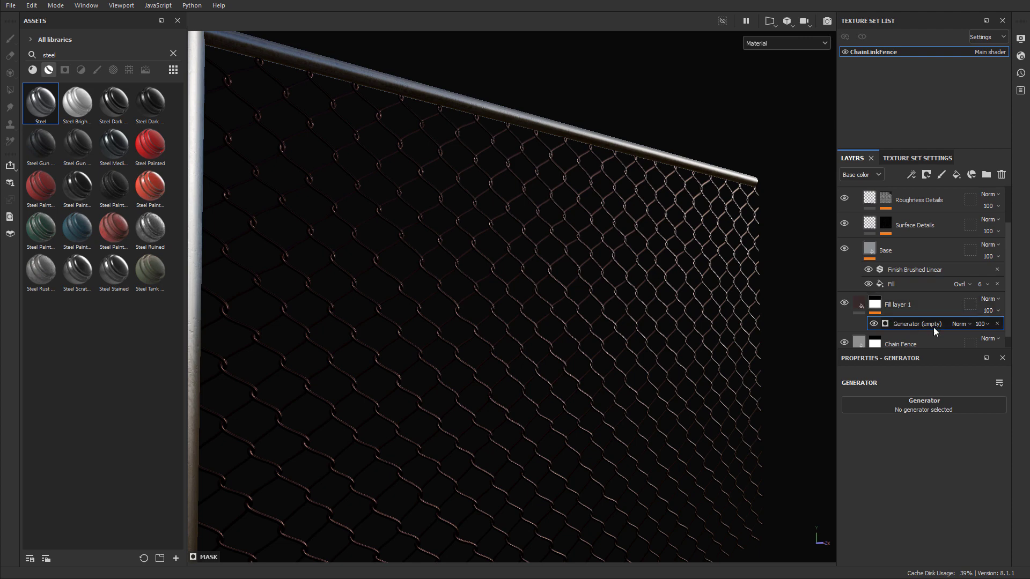
{"action": "left_click", "coordinate": [928, 408]}
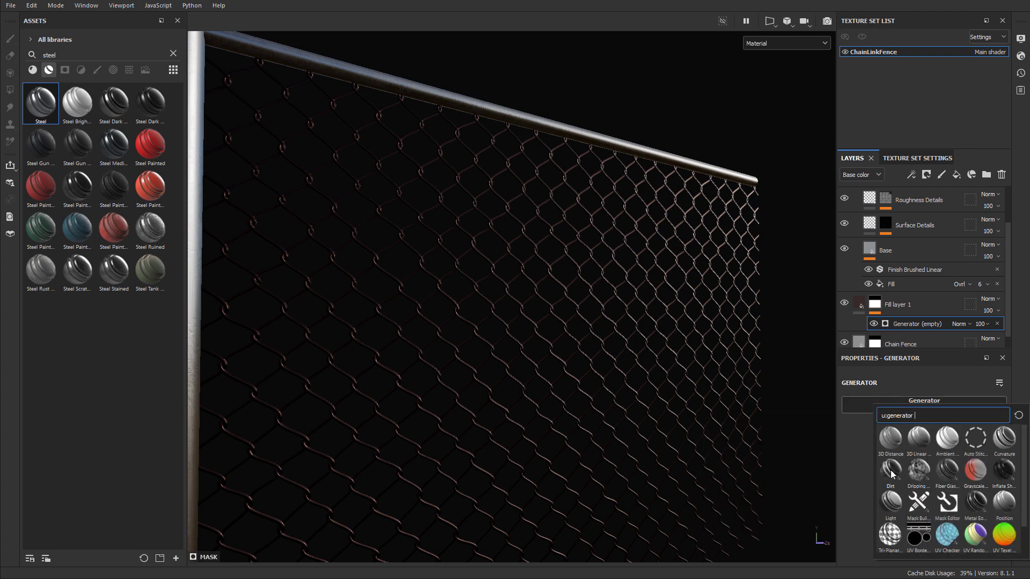
{"action": "left_click", "coordinate": [891, 471]}
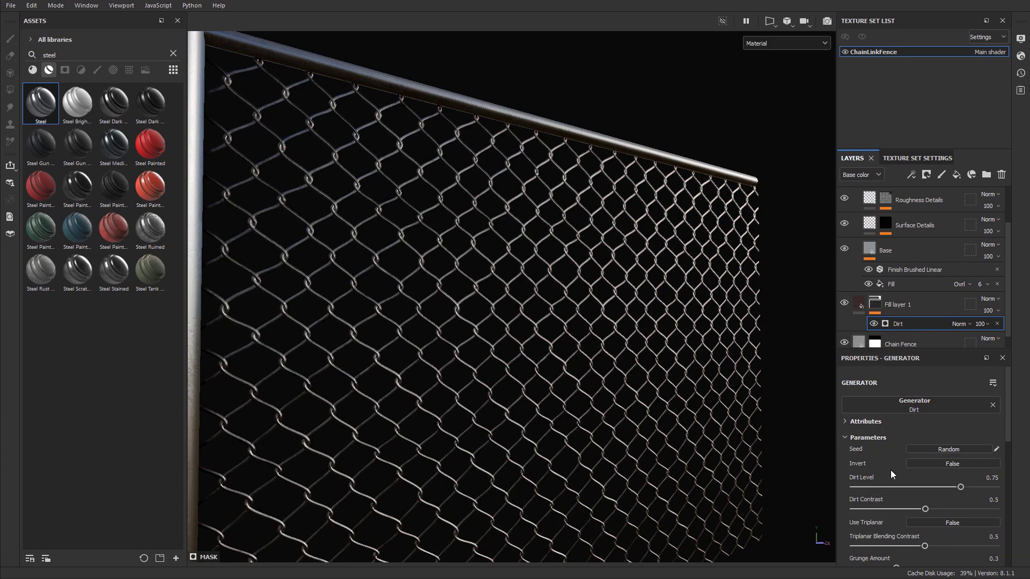
Step: Raise the Dirt generator's Dirt Level to about 0.84, checking its effect on the wires
{"action": "middle_click_drag", "start_coordinate": [399, 349], "coordinate": [486, 350], "text": "alt"}
{"action": "left_click_drag", "start_coordinate": [486, 350], "coordinate": [635, 343], "text": "alt"}
{"action": "right_click_drag", "start_coordinate": [634, 317], "coordinate": [437, 284], "text": "alt"}
{"action": "left_click_drag", "start_coordinate": [436, 284], "coordinate": [585, 297], "text": "alt"}
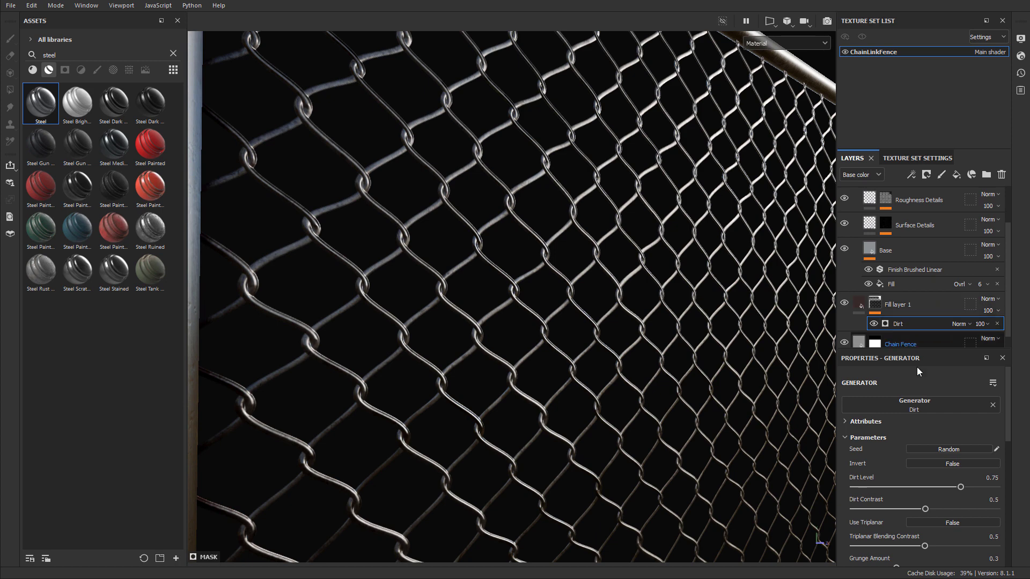
{"action": "scroll", "coordinate": [916, 367], "scroll_direction": "down", "scroll_amount": 3}
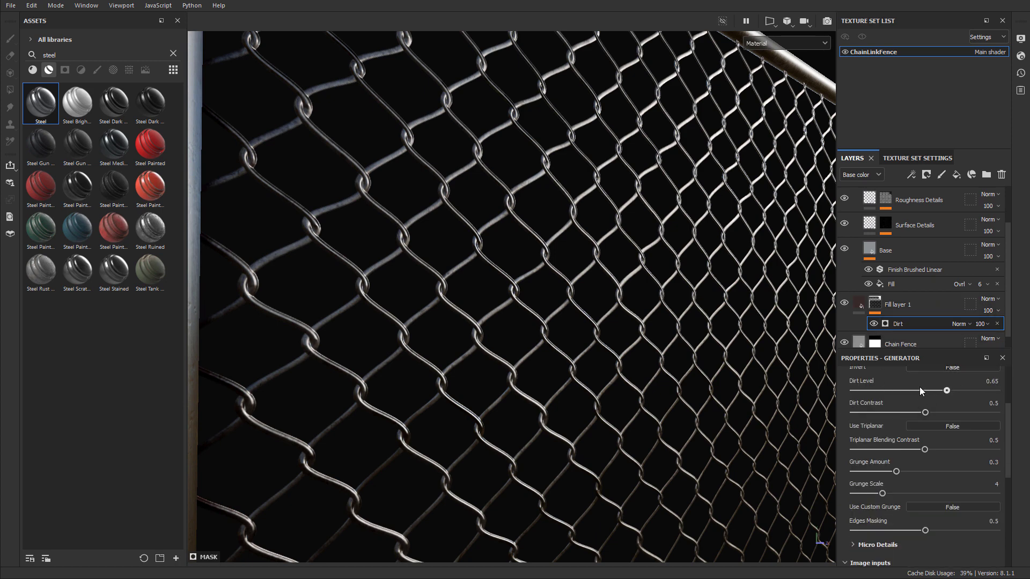
{"action": "left_click_drag", "start_coordinate": [946, 390], "coordinate": [972, 390]}
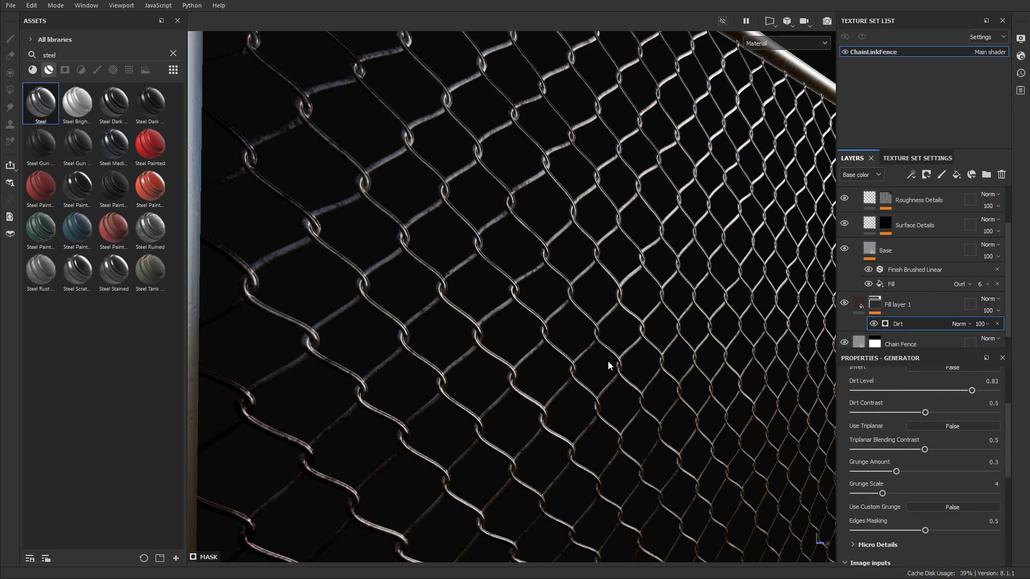
{"action": "left_click_drag", "start_coordinate": [608, 365], "coordinate": [515, 343], "text": "alt"}
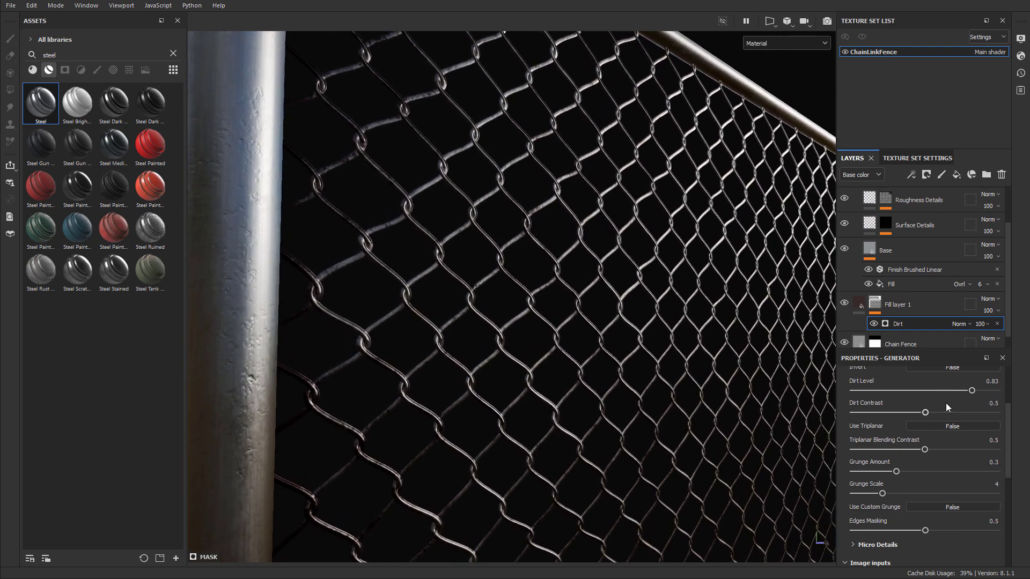
{"action": "mouse_move", "coordinate": [974, 390]}
{"action": "left_mouse_down"}
{"action": "mouse_move", "coordinate": [987, 390]}
{"action": "mouse_move", "coordinate": [974, 390]}
{"action": "left_mouse_up"}
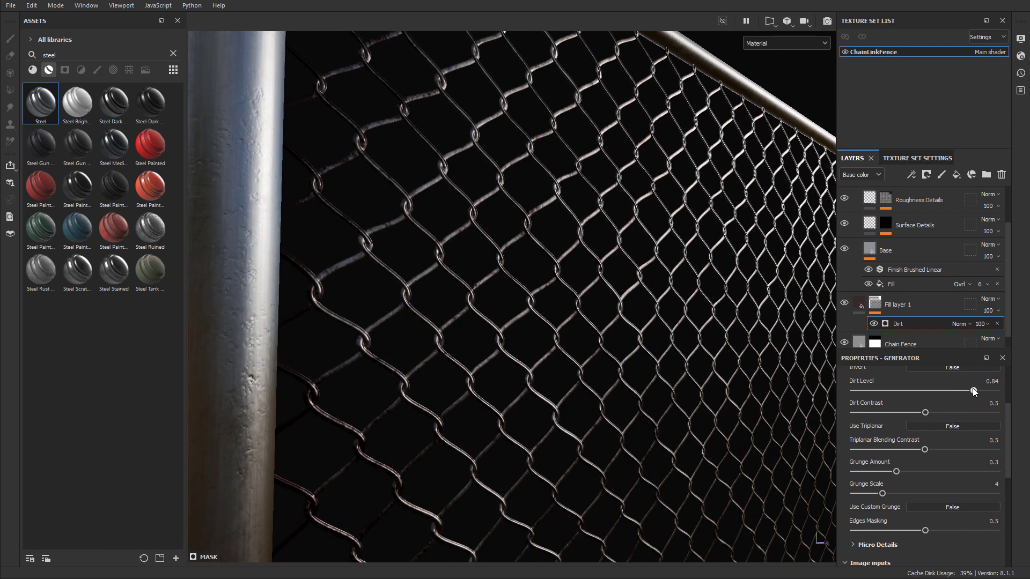
{"action": "mouse_move", "coordinate": [548, 318]}
{"action": "left_mouse_down", "text": "alt"}
{"action": "mouse_move", "coordinate": [520, 304]}
{"action": "mouse_move", "coordinate": [554, 318]}
{"action": "left_mouse_up", "text": "alt"}
Step: Set the Dirt generator's Dirt Contrast to about 0.66
{"action": "left_click_drag", "start_coordinate": [928, 413], "coordinate": [960, 417]}
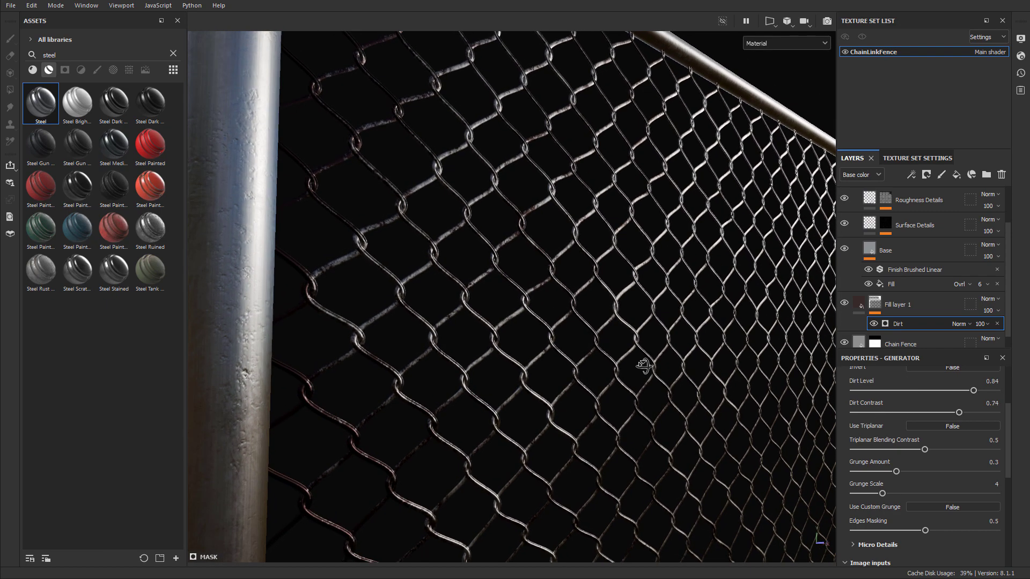
{"action": "mouse_move", "coordinate": [646, 368]}
{"action": "left_mouse_down", "text": "alt"}
{"action": "mouse_move", "coordinate": [604, 363]}
{"action": "mouse_move", "coordinate": [651, 402]}
{"action": "mouse_move", "coordinate": [670, 382]}
{"action": "mouse_move", "coordinate": [661, 370]}
{"action": "left_mouse_up", "text": "alt"}
{"action": "scroll", "coordinate": [893, 465], "scroll_direction": "down", "scroll_amount": 1}
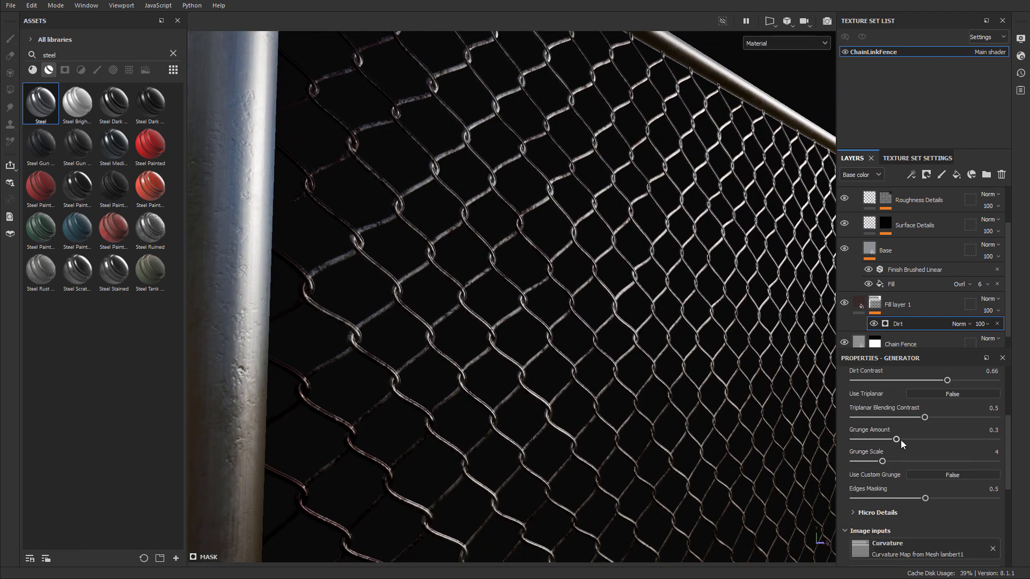
Step: Set the Dirt generator's Grunge Amount to about 0.34 and Grunge Scale to 5, and check the wires under different lighting
{"action": "left_click_drag", "start_coordinate": [896, 440], "coordinate": [892, 461]}
{"action": "left_click_drag", "start_coordinate": [681, 365], "coordinate": [640, 311], "text": "alt"}
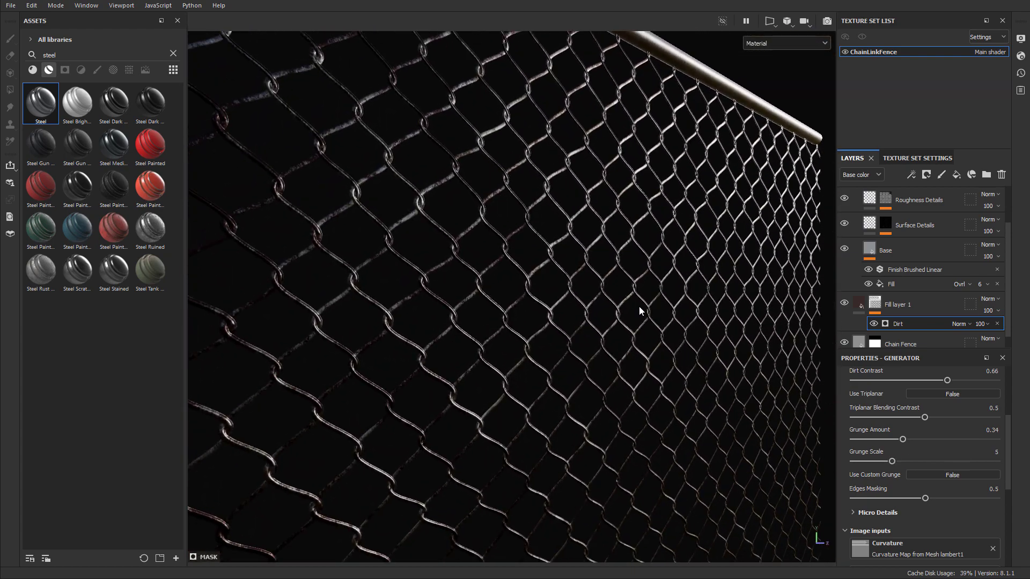
{"action": "mouse_move", "coordinate": [698, 293]}
{"action": "right_mouse_down", "text": "shift"}
{"action": "mouse_move", "coordinate": [648, 294]}
{"action": "mouse_move", "coordinate": [694, 294]}
{"action": "right_mouse_up", "text": "shift"}
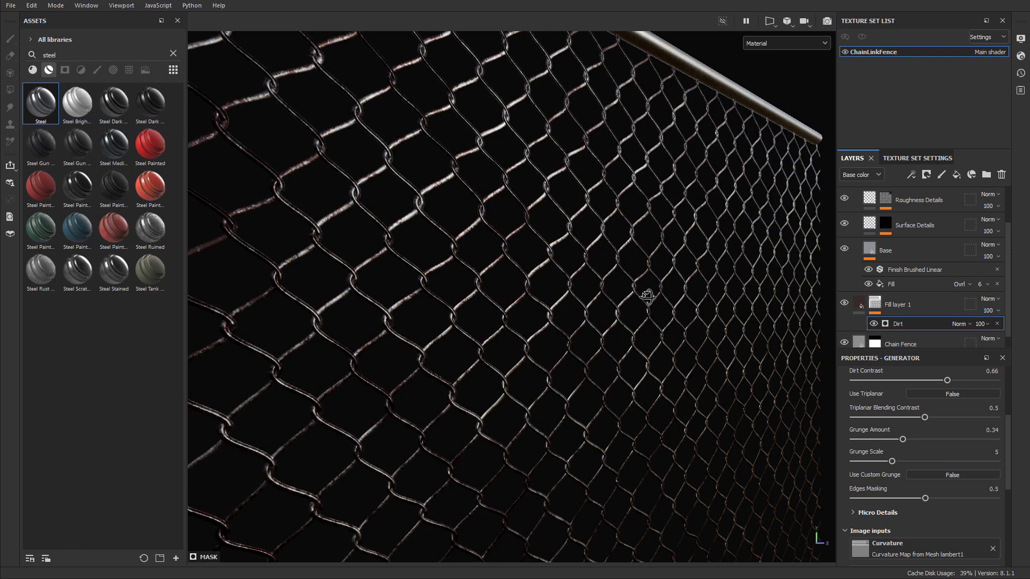
{"action": "mouse_move", "coordinate": [648, 297]}
{"action": "left_mouse_down", "text": "alt"}
{"action": "mouse_move", "coordinate": [660, 286]}
{"action": "mouse_move", "coordinate": [535, 278]}
{"action": "mouse_move", "coordinate": [654, 283]}
{"action": "left_mouse_up", "text": "alt"}
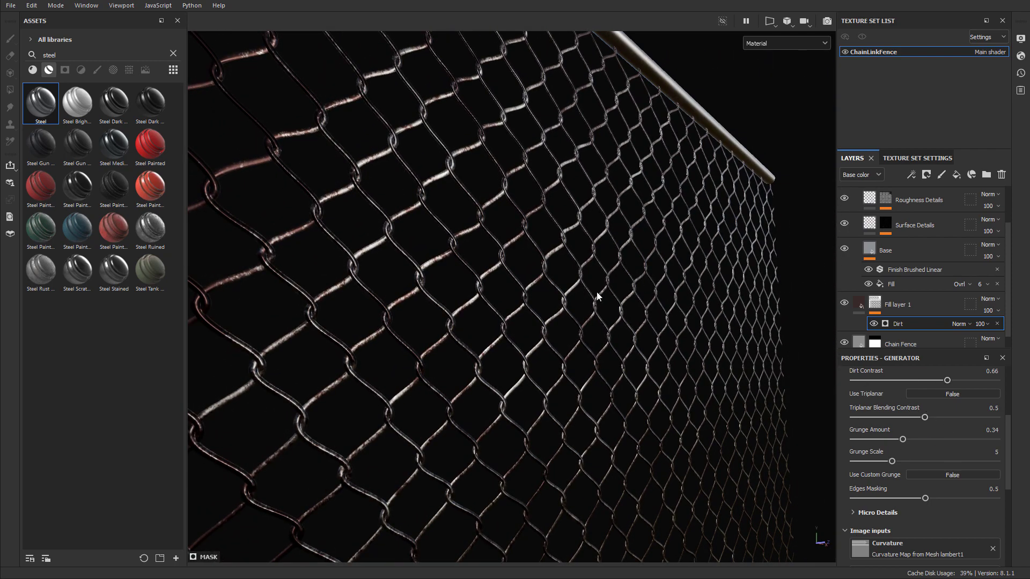
{"action": "left_click_drag", "start_coordinate": [598, 296], "coordinate": [623, 287], "text": "alt"}
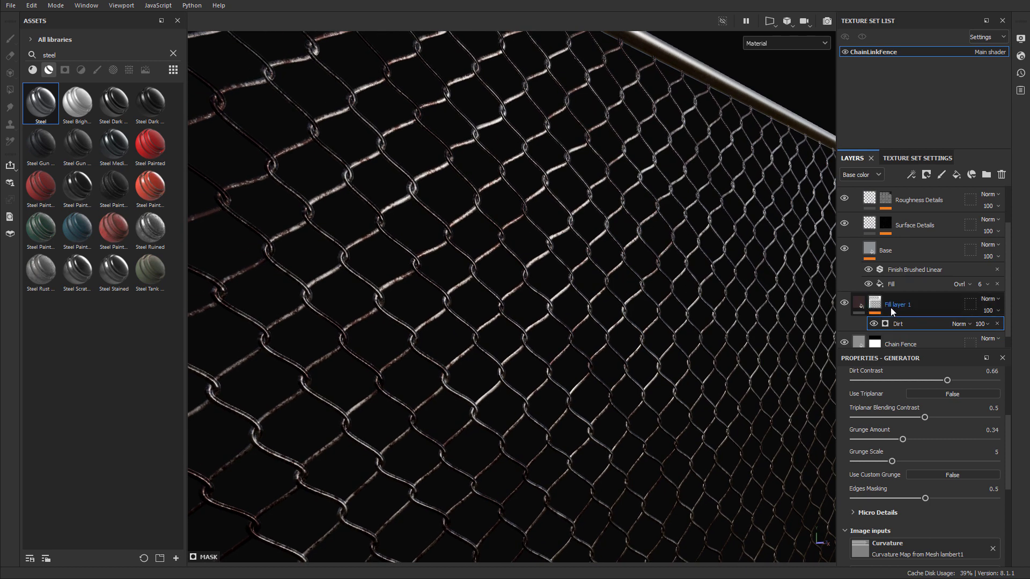
Step: Lighten the brown fill layer's base color to 443535 and view the wires up close
{"action": "left_click", "coordinate": [857, 304]}
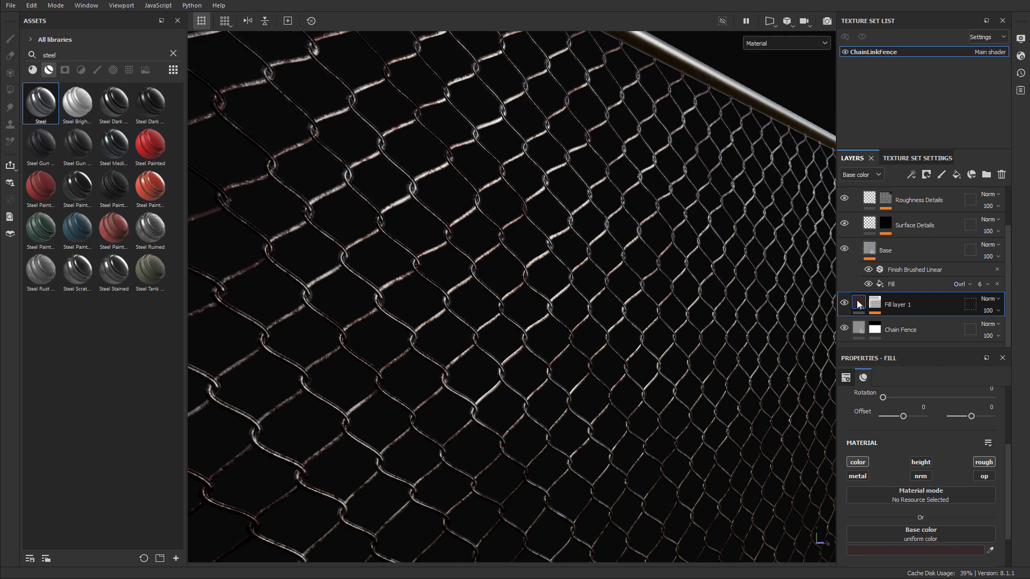
{"action": "scroll", "coordinate": [894, 446], "scroll_direction": "down", "scroll_amount": 2}
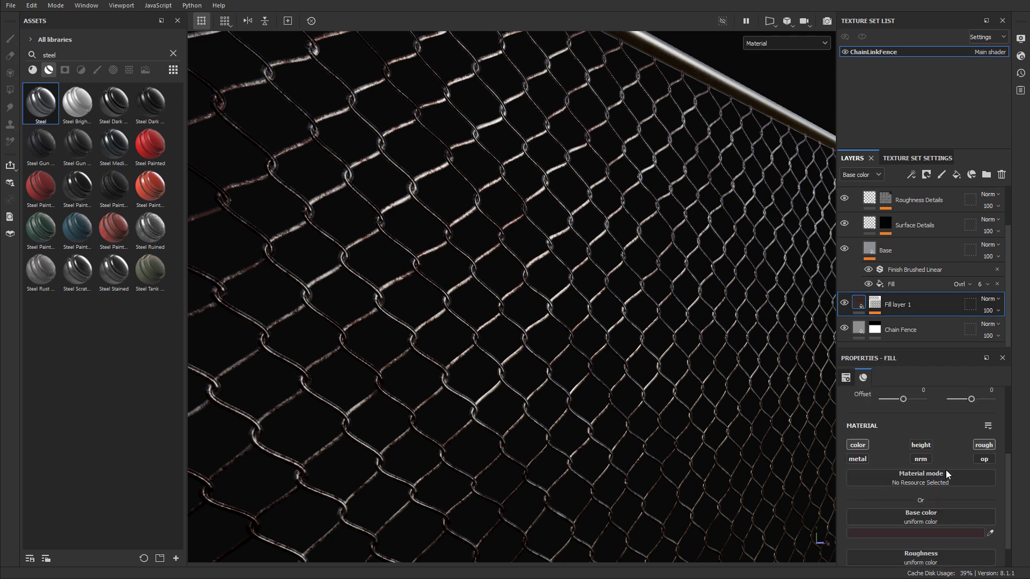
{"action": "left_click", "coordinate": [937, 501]}
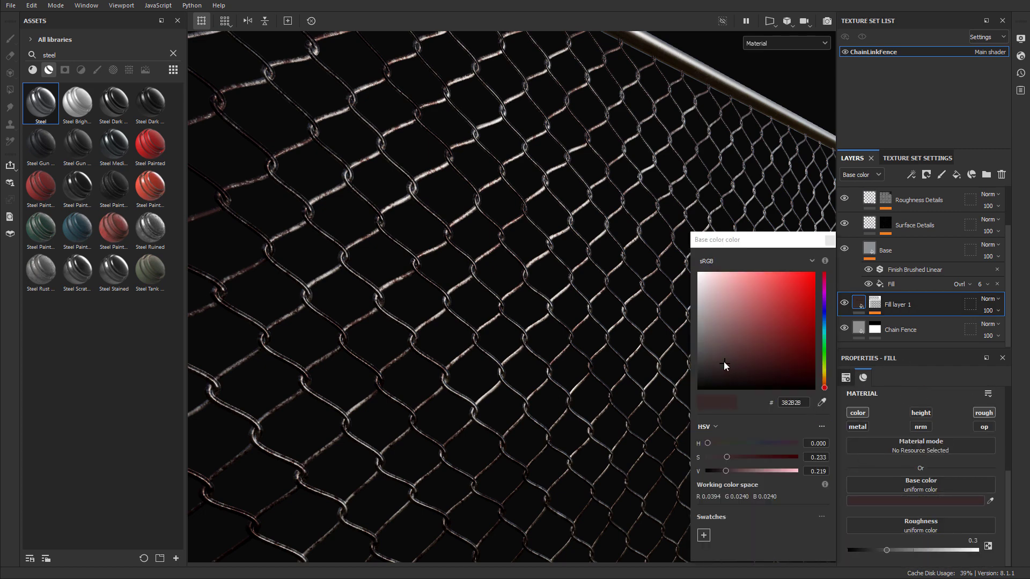
{"action": "mouse_move", "coordinate": [723, 362]}
{"action": "left_mouse_down"}
{"action": "mouse_move", "coordinate": [717, 368]}
{"action": "mouse_move", "coordinate": [720, 358]}
{"action": "left_mouse_up"}
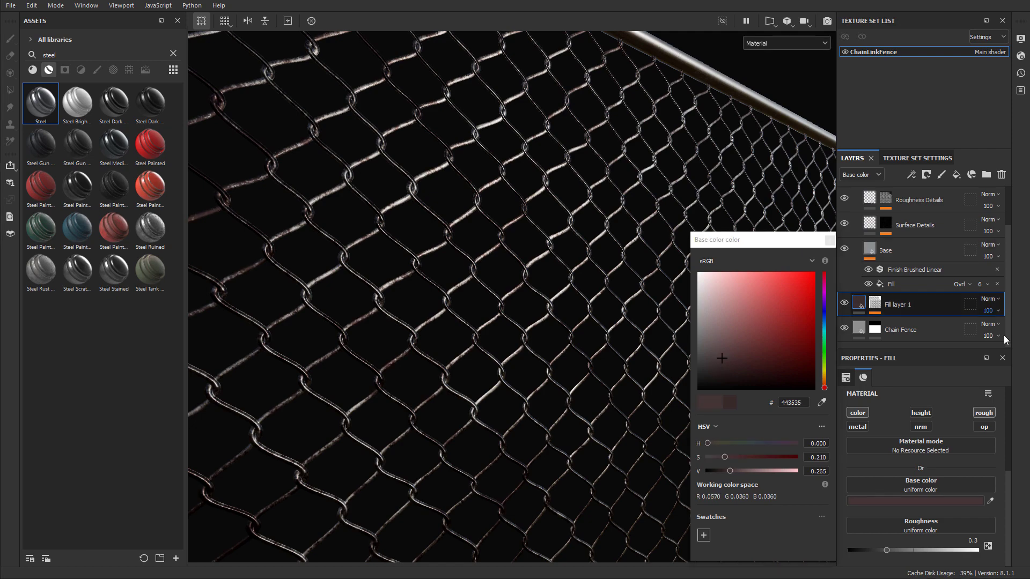
{"action": "left_click", "coordinate": [830, 241]}
{"action": "left_click_drag", "start_coordinate": [679, 259], "coordinate": [408, 276], "text": "alt"}
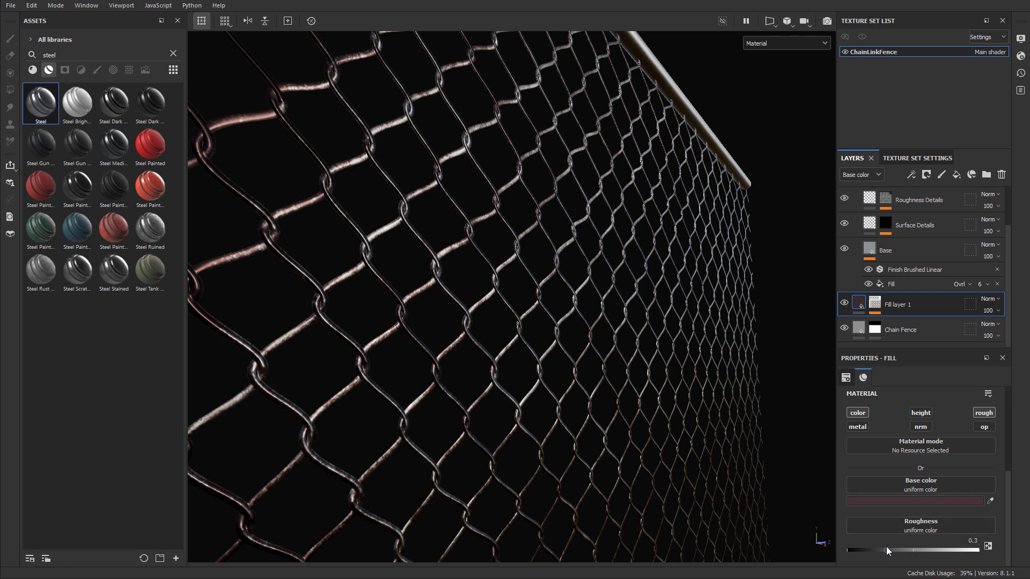
Step: Raise the brown fill layer's roughness to 1 and check the wires' shine
{"action": "left_click_drag", "start_coordinate": [886, 548], "coordinate": [991, 555]}
{"action": "left_click_drag", "start_coordinate": [579, 418], "coordinate": [596, 391], "text": "alt"}
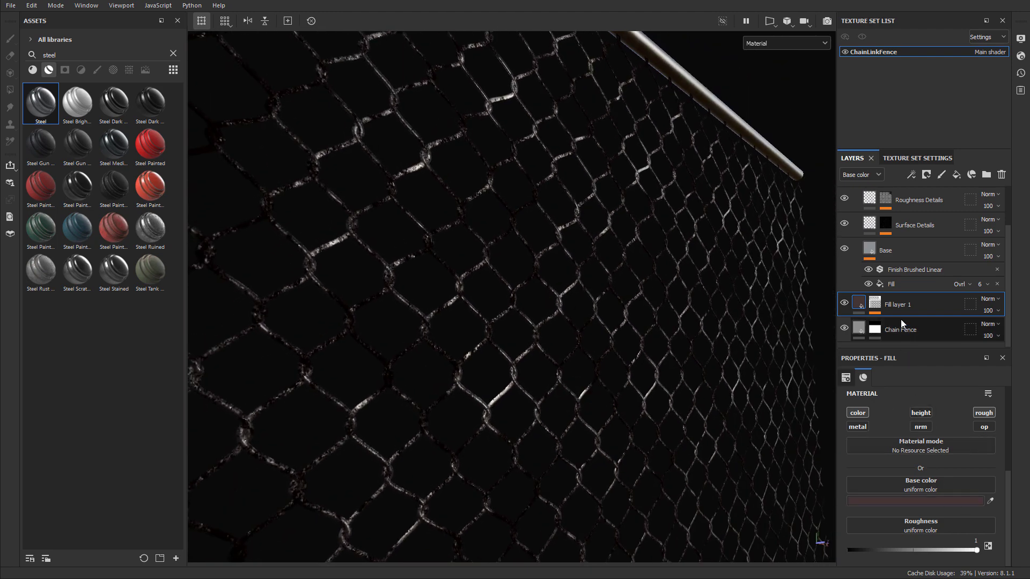
Step: Set the Dirt generator's Dirt Level to about 0.79, Dirt Contrast to about 0.49 and Grunge Amount to about 0.31
{"action": "left_click", "coordinate": [874, 305]}
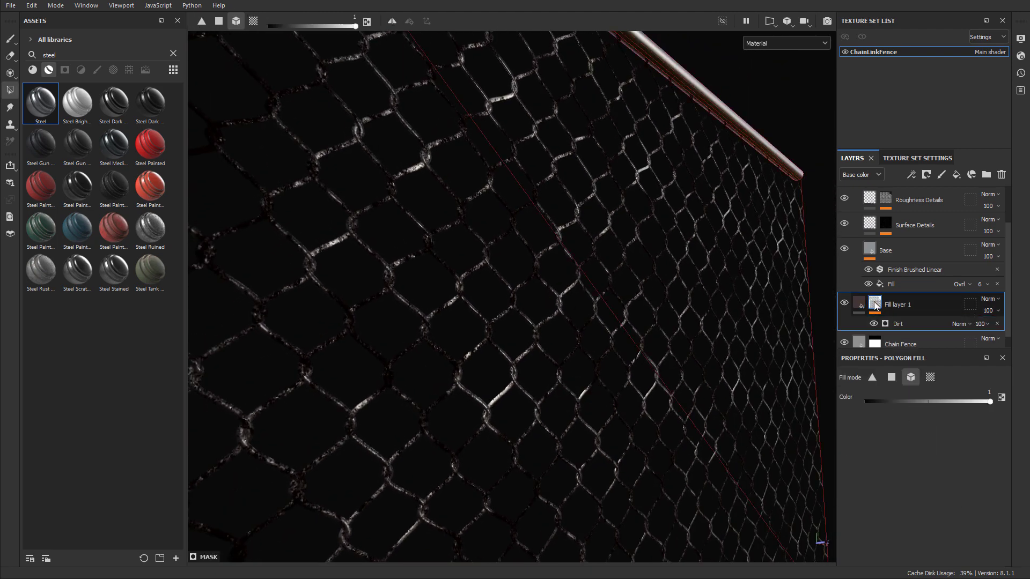
{"action": "left_click", "coordinate": [899, 323]}
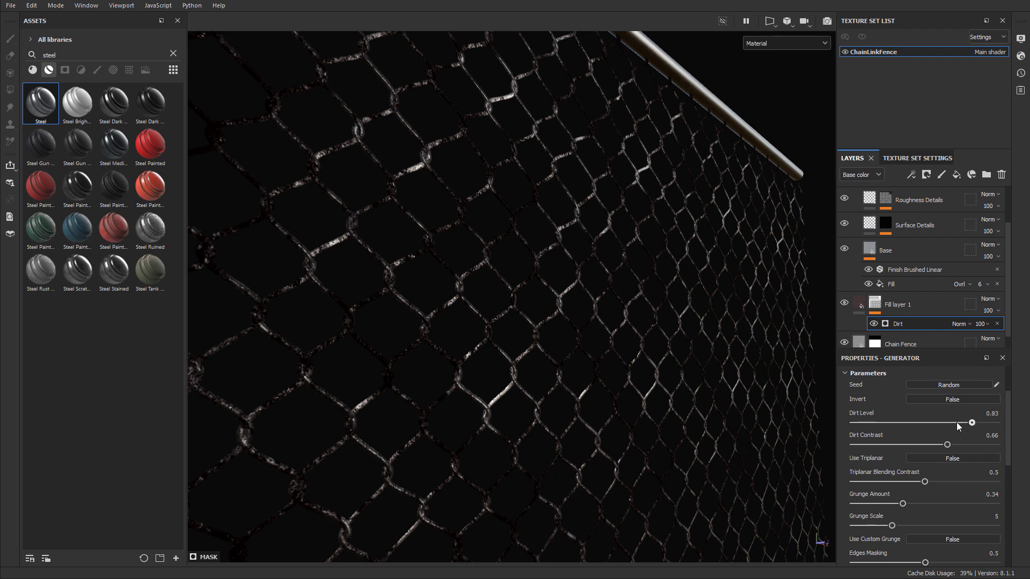
{"action": "left_click_drag", "start_coordinate": [957, 423], "coordinate": [923, 443]}
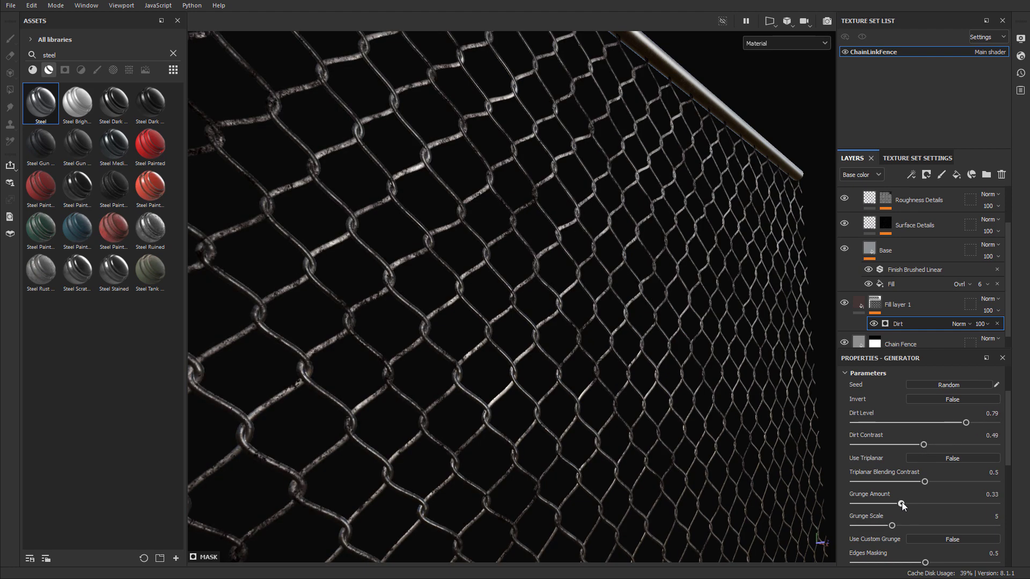
{"action": "left_click_drag", "start_coordinate": [902, 503], "coordinate": [897, 502]}
{"action": "left_click_drag", "start_coordinate": [435, 317], "coordinate": [375, 313], "text": "alt"}
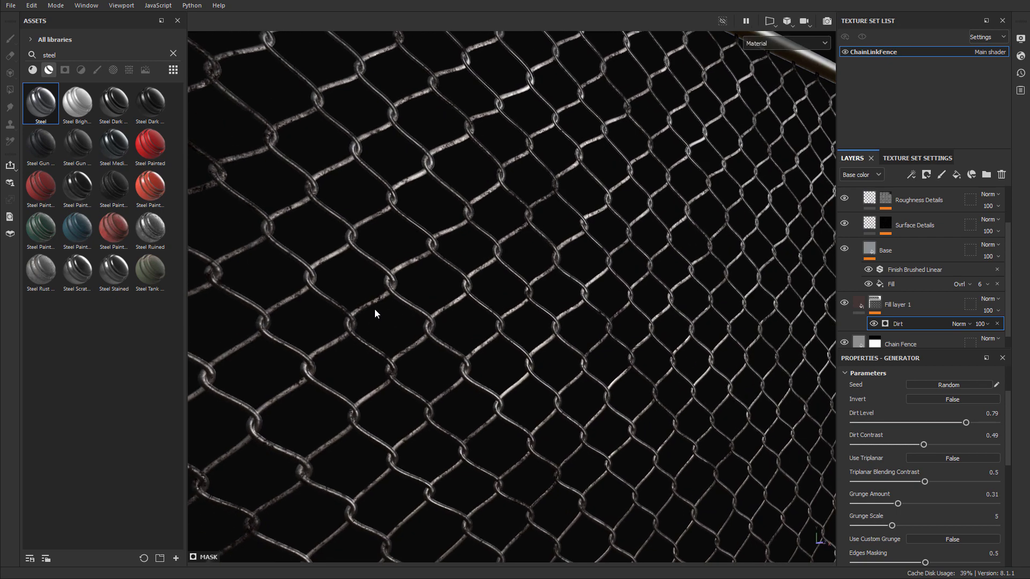
{"action": "mouse_move", "coordinate": [487, 302]}
{"action": "left_mouse_down", "text": "alt"}
{"action": "mouse_move", "coordinate": [361, 313]}
{"action": "mouse_move", "coordinate": [483, 315]}
{"action": "left_mouse_up", "text": "alt"}
{"action": "middle_click_drag", "start_coordinate": [483, 315], "coordinate": [446, 304], "text": "alt"}
Step: Set the brown fill layer's roughness to 0.9
{"action": "left_click", "coordinate": [861, 304]}
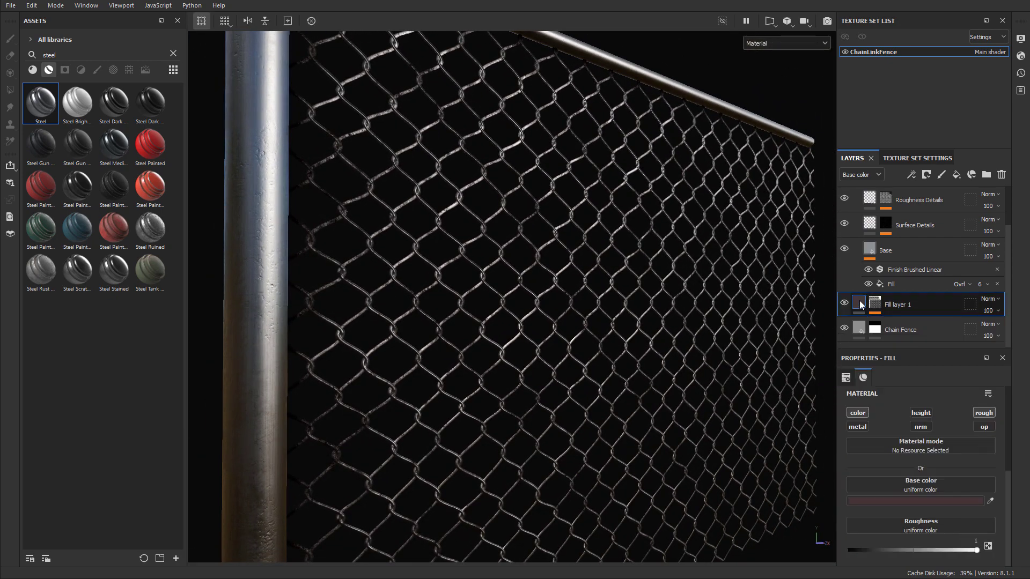
{"action": "double_click", "coordinate": [968, 540]}
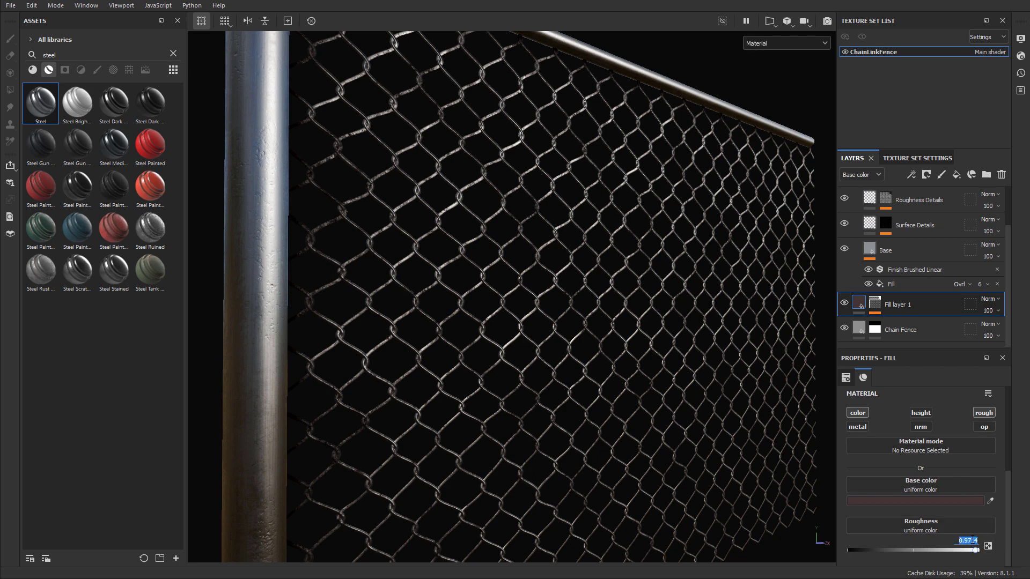
{"action": "type", "text": "9"}
{"action": "key", "text": "Return"}
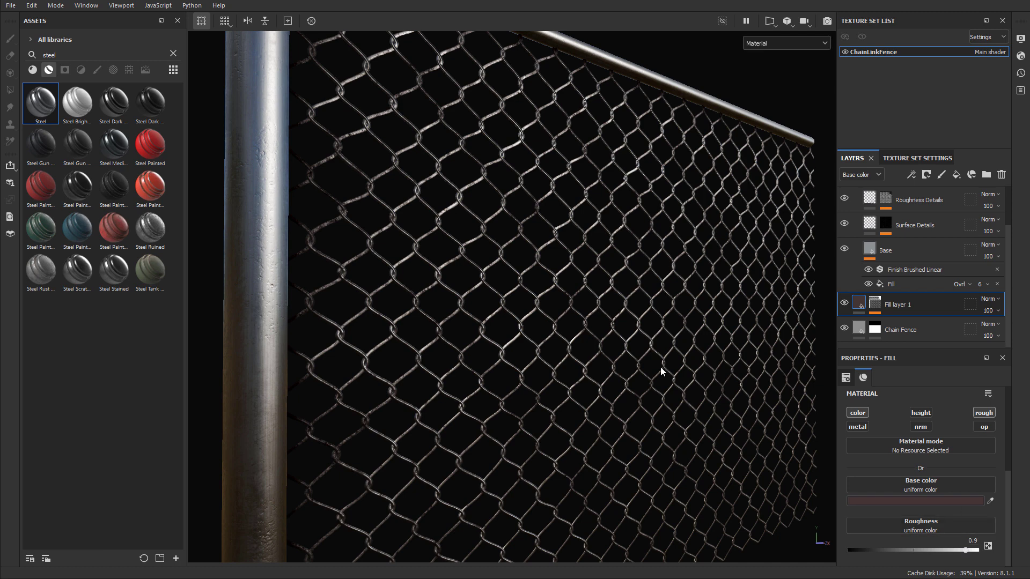
Step: Examine the dirt on the chain mesh alongside the steel post and rail from several angles
{"action": "left_click_drag", "start_coordinate": [662, 370], "coordinate": [647, 374], "text": "alt"}
{"action": "left_click", "coordinate": [875, 306]}
{"action": "left_click", "coordinate": [905, 324]}
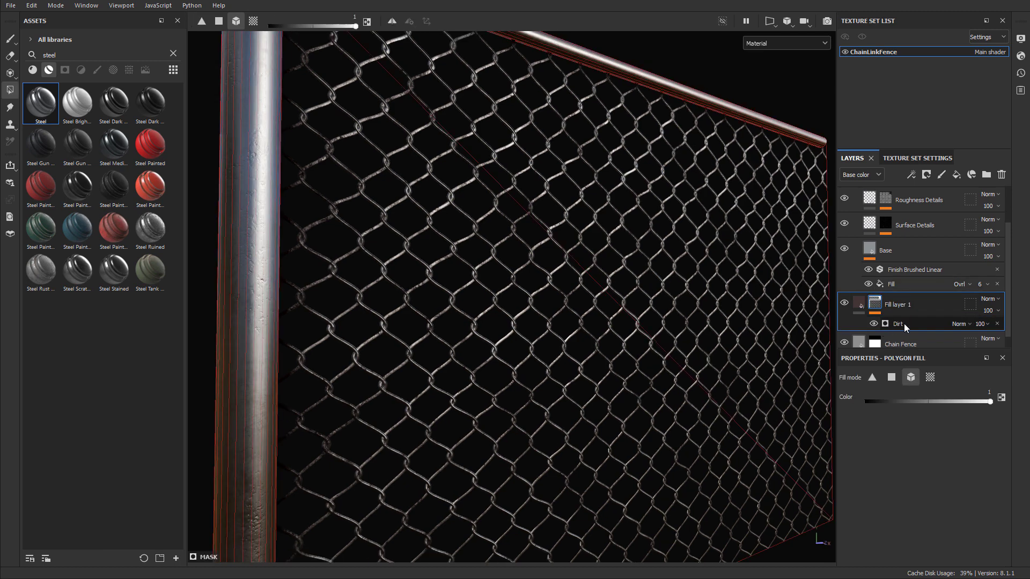
{"action": "left_click", "coordinate": [859, 305]}
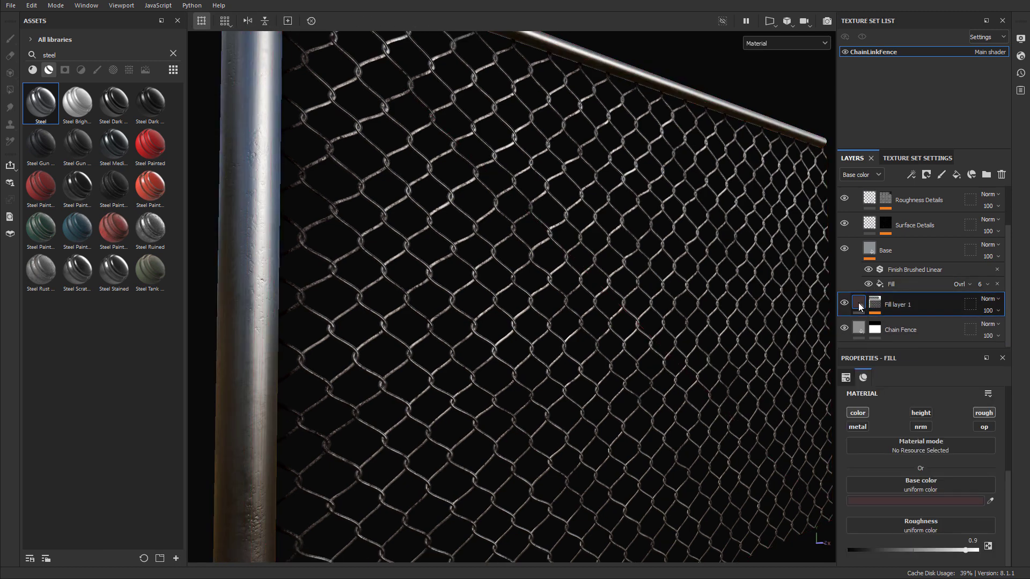
{"action": "left_click_drag", "start_coordinate": [686, 294], "coordinate": [616, 294], "text": "alt"}
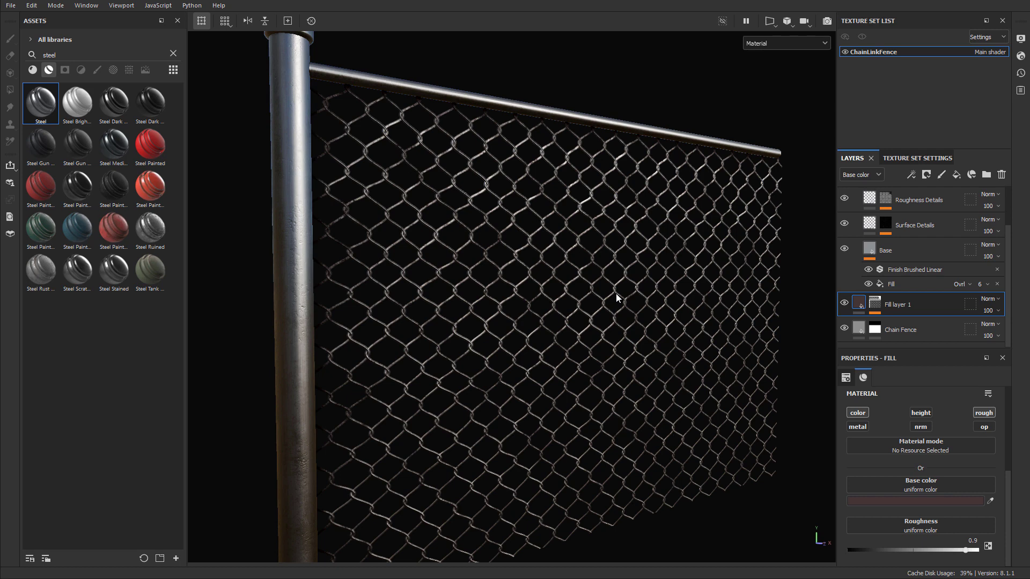
{"action": "middle_click_drag", "start_coordinate": [444, 224], "coordinate": [530, 297], "text": "alt"}
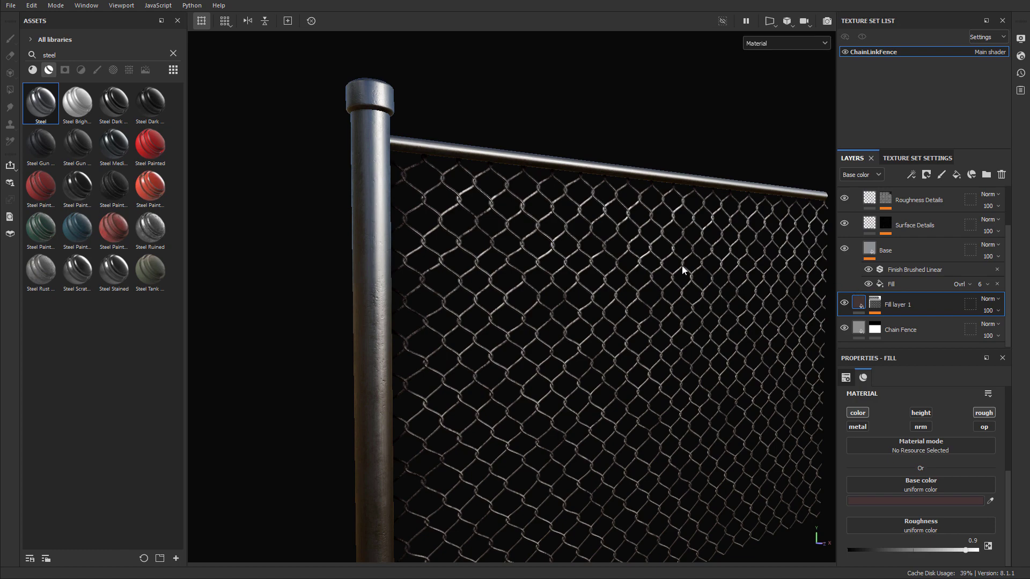
{"action": "scroll", "coordinate": [649, 247], "scroll_direction": "down", "scroll_amount": 1}
{"action": "left_click_drag", "start_coordinate": [614, 242], "coordinate": [529, 229], "text": "alt"}
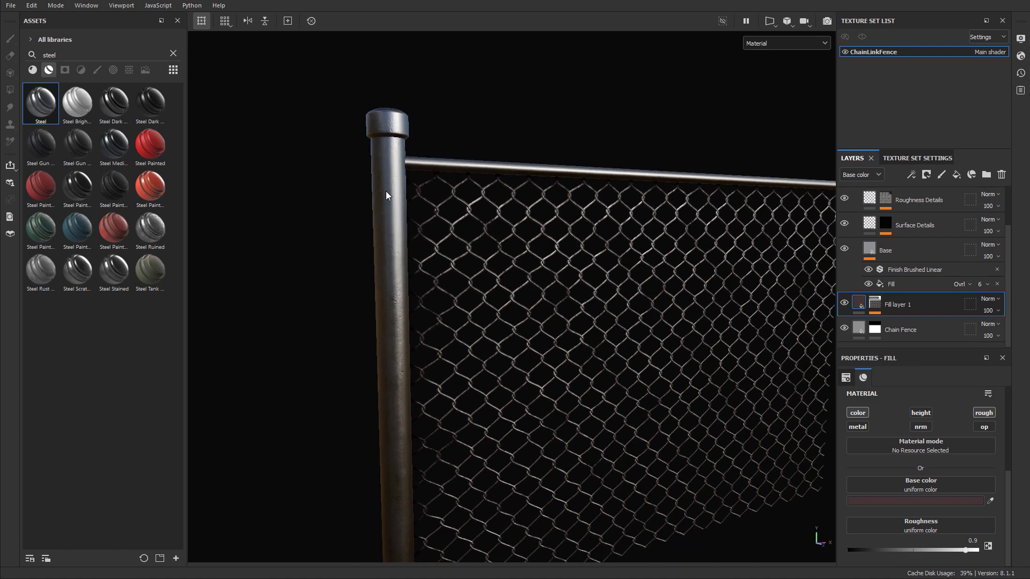
{"action": "left_click_drag", "start_coordinate": [533, 288], "coordinate": [588, 271], "text": "alt"}
{"action": "middle_click_drag", "start_coordinate": [586, 272], "coordinate": [517, 255], "text": "alt"}
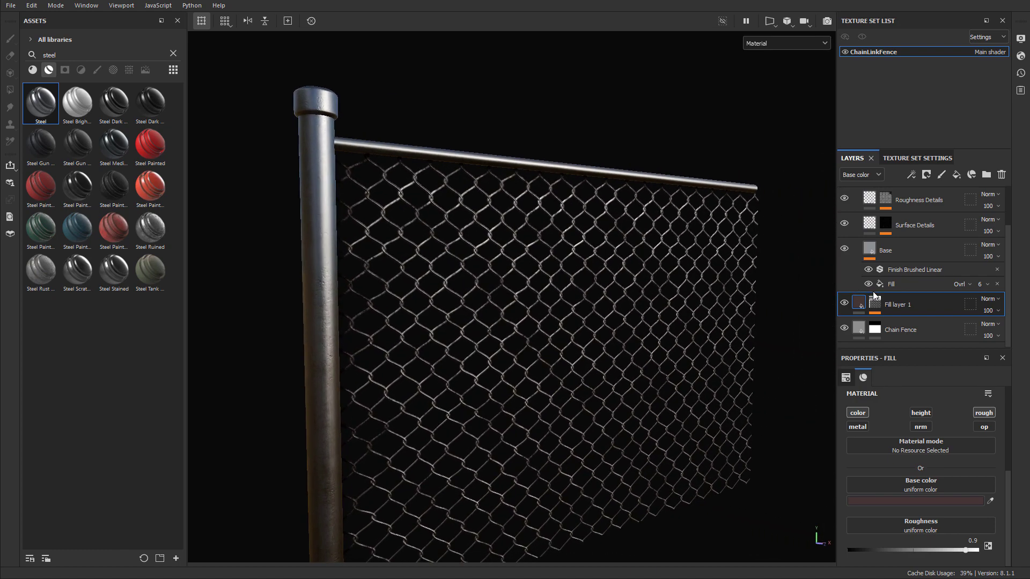
Step: Toggle the Steel material's Base and Roughness Details layers off and on to compare their effect on the post and rail
{"action": "scroll", "coordinate": [874, 291], "scroll_direction": "up", "scroll_amount": 2}
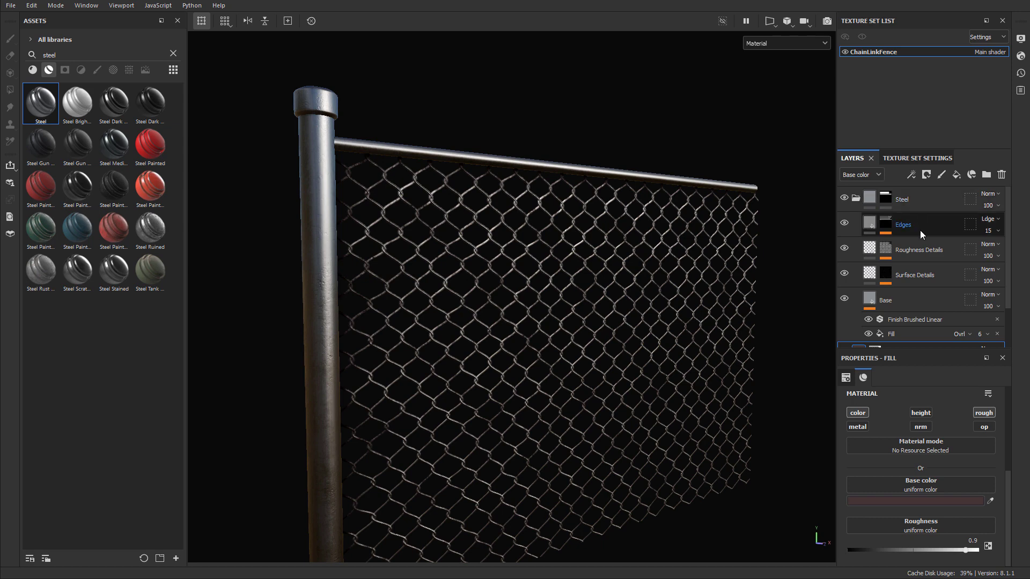
{"action": "scroll", "coordinate": [920, 242], "scroll_direction": "down", "scroll_amount": 1}
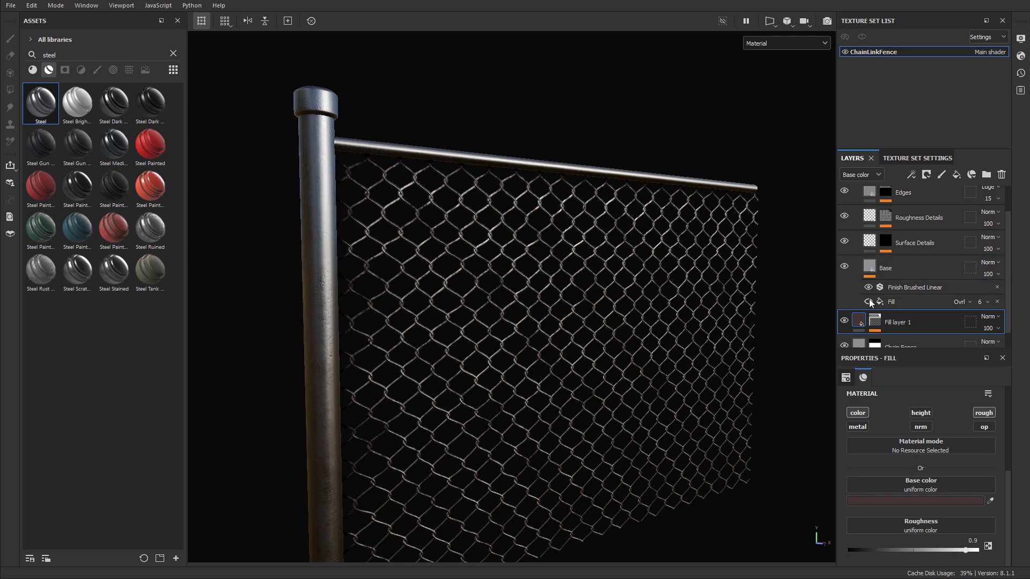
{"action": "left_click", "coordinate": [844, 268]}
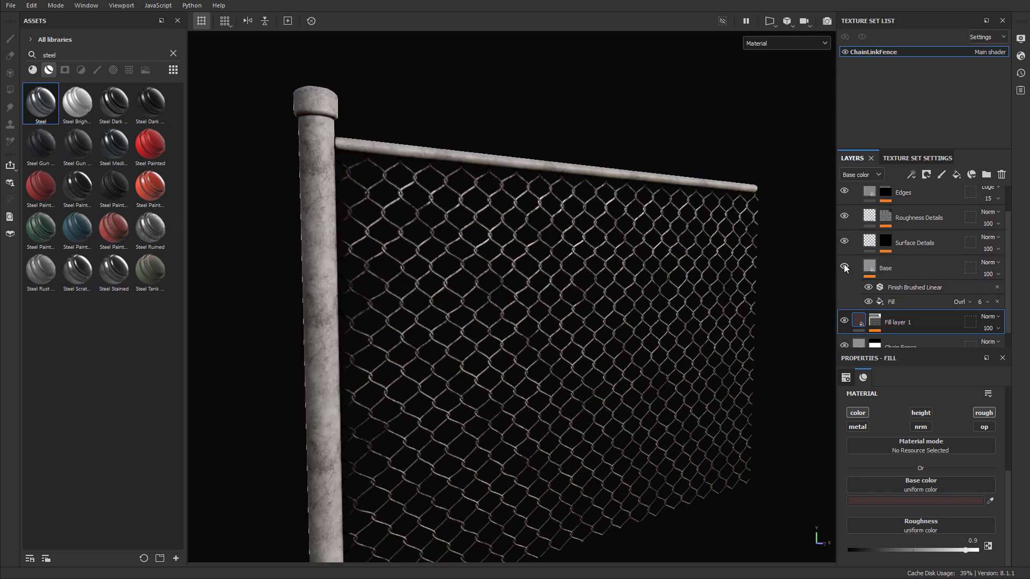
{"action": "left_click", "coordinate": [845, 267]}
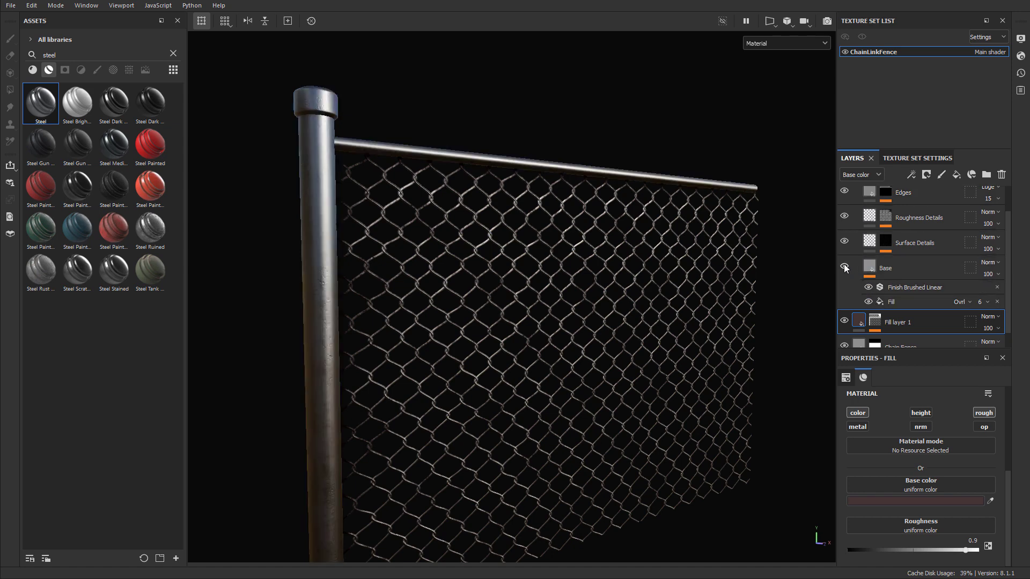
{"action": "left_click", "coordinate": [844, 216]}
{"action": "left_click", "coordinate": [844, 217]}
{"action": "scroll", "coordinate": [844, 219], "scroll_direction": "up", "scroll_amount": 1}
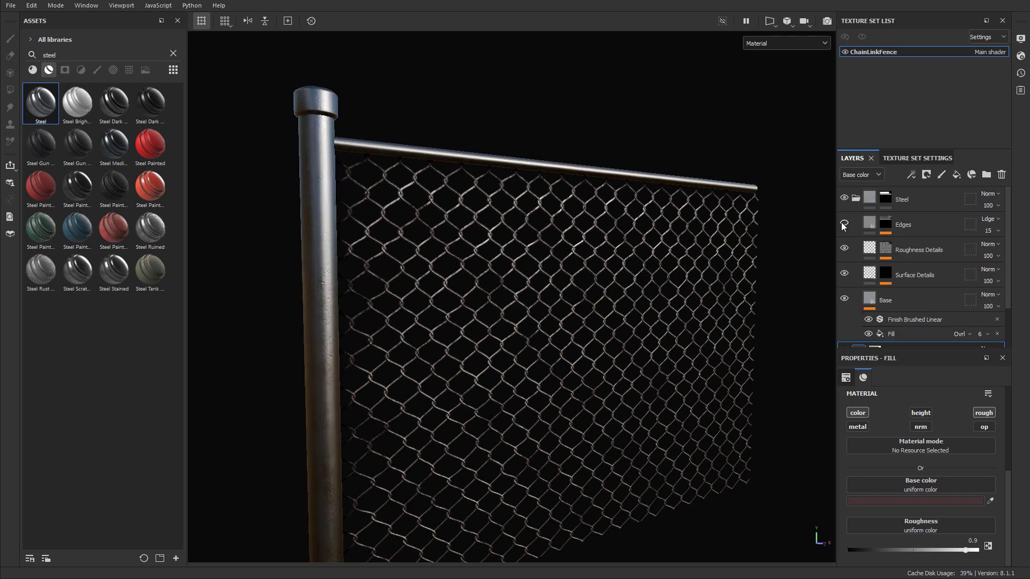
Step: View the post cap up close and inspect the Edges layer's Warp filter, Mask Editor generator and fill settings
{"action": "middle_click_drag", "start_coordinate": [427, 206], "coordinate": [486, 235], "text": "alt"}
{"action": "right_click_drag", "start_coordinate": [333, 233], "coordinate": [524, 232], "text": "alt"}
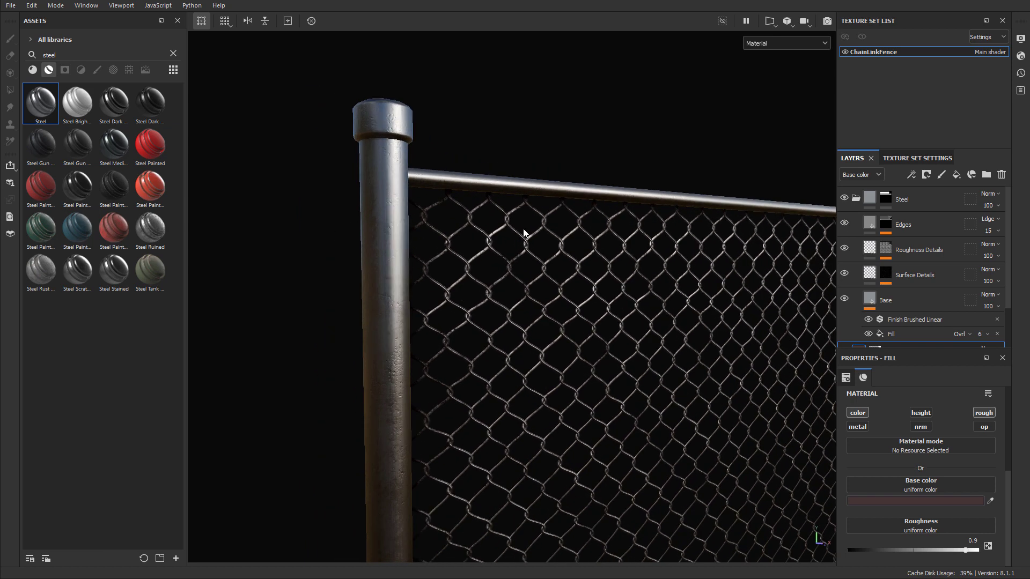
{"action": "left_click_drag", "start_coordinate": [524, 232], "coordinate": [329, 195], "text": "alt"}
{"action": "right_click_drag", "start_coordinate": [328, 195], "coordinate": [410, 188], "text": "alt"}
{"action": "middle_click_drag", "start_coordinate": [411, 187], "coordinate": [446, 235], "text": "alt"}
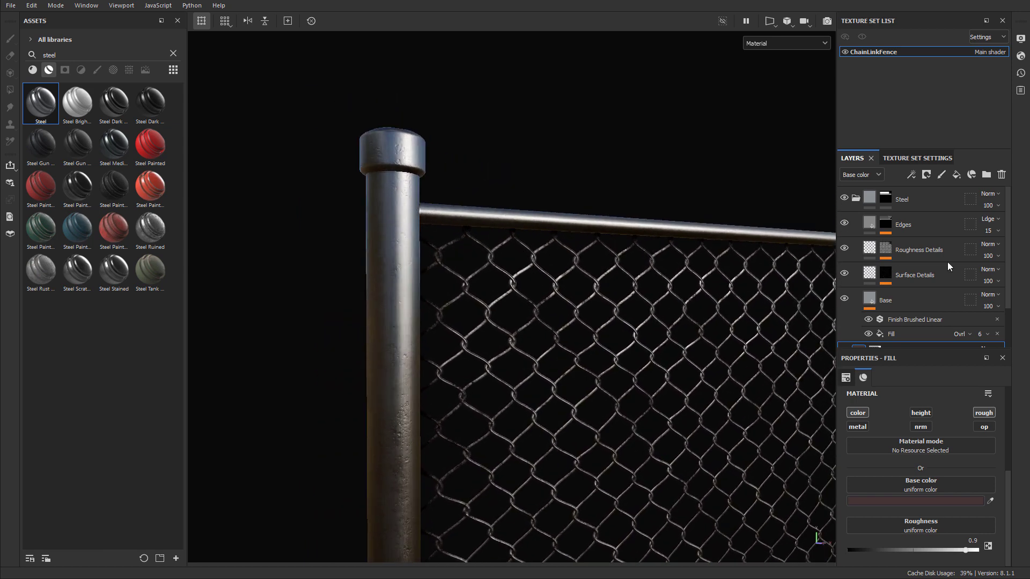
{"action": "left_click", "coordinate": [888, 224]}
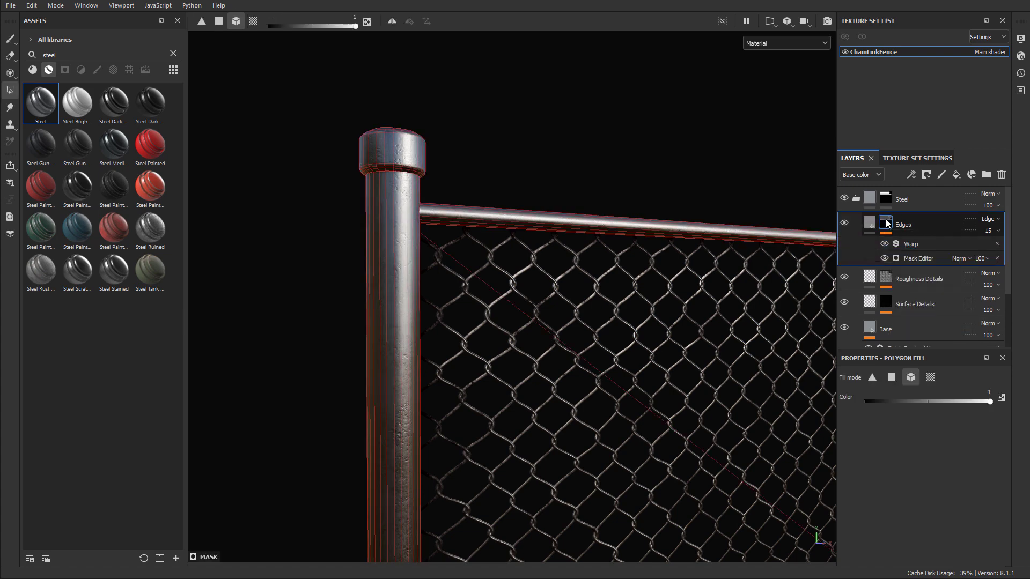
{"action": "left_click", "coordinate": [918, 244]}
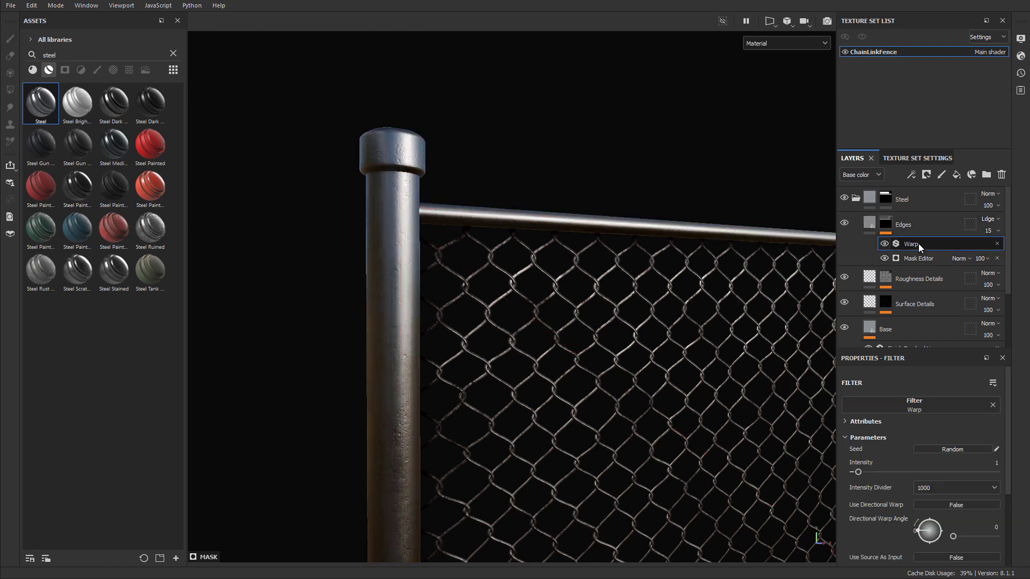
{"action": "left_click", "coordinate": [921, 258]}
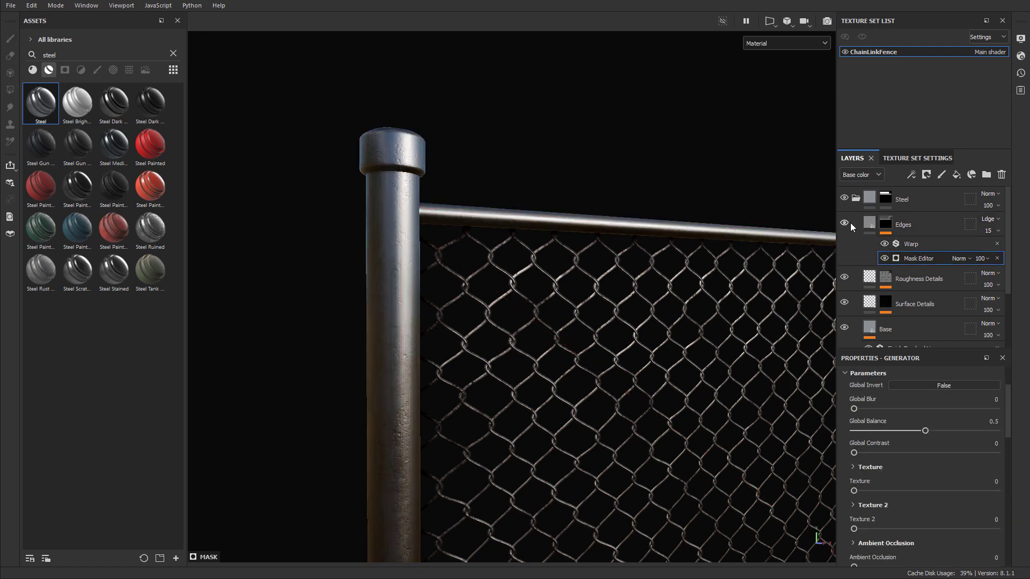
{"action": "left_click", "coordinate": [915, 241]}
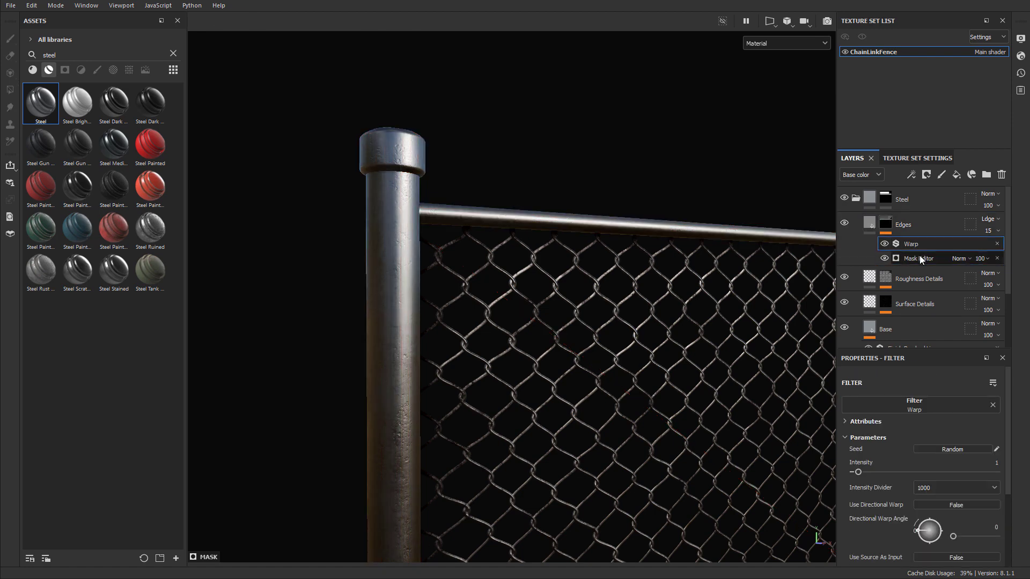
{"action": "left_click", "coordinate": [920, 255]}
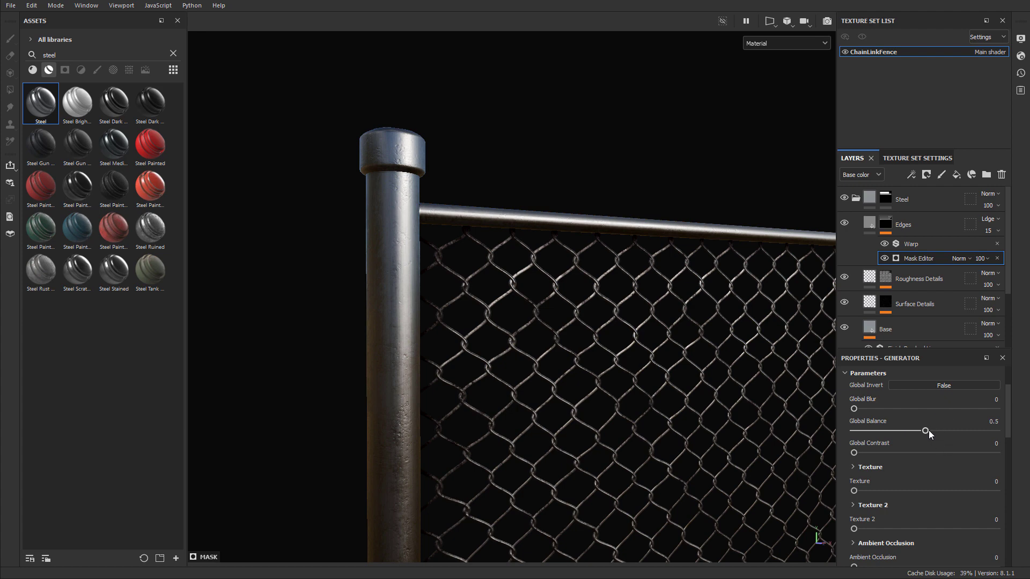
{"action": "scroll", "coordinate": [926, 434], "scroll_direction": "down", "scroll_amount": 3}
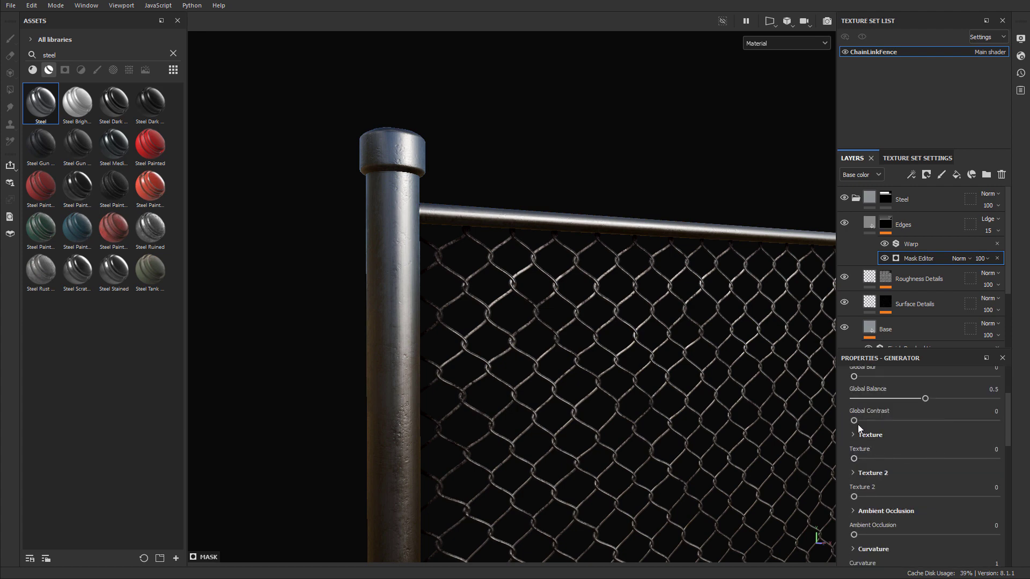
{"action": "left_click", "coordinate": [882, 223]}
{"action": "left_click", "coordinate": [869, 223]}
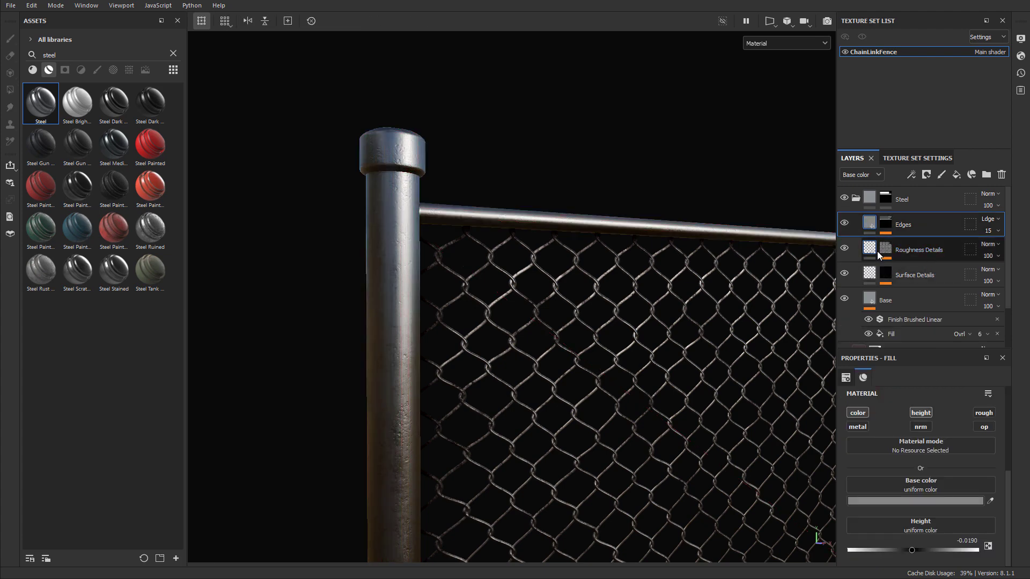
Step: Try a higher Global Blur on the Surface Details layer's Mask Editor generator, then return it to 0
{"action": "left_click", "coordinate": [926, 279]}
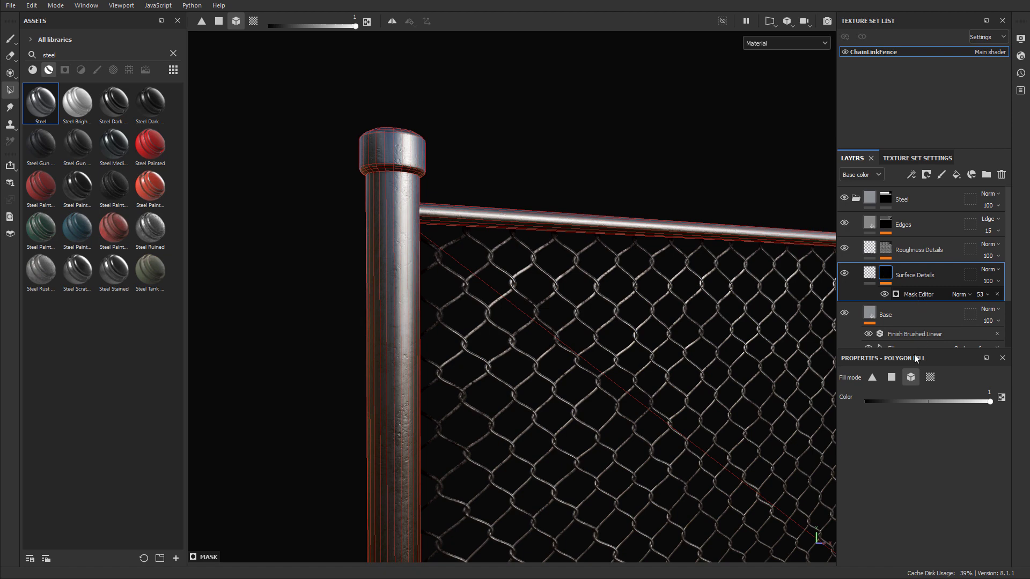
{"action": "left_click", "coordinate": [918, 294]}
{"action": "scroll", "coordinate": [917, 417], "scroll_direction": "up", "scroll_amount": 3}
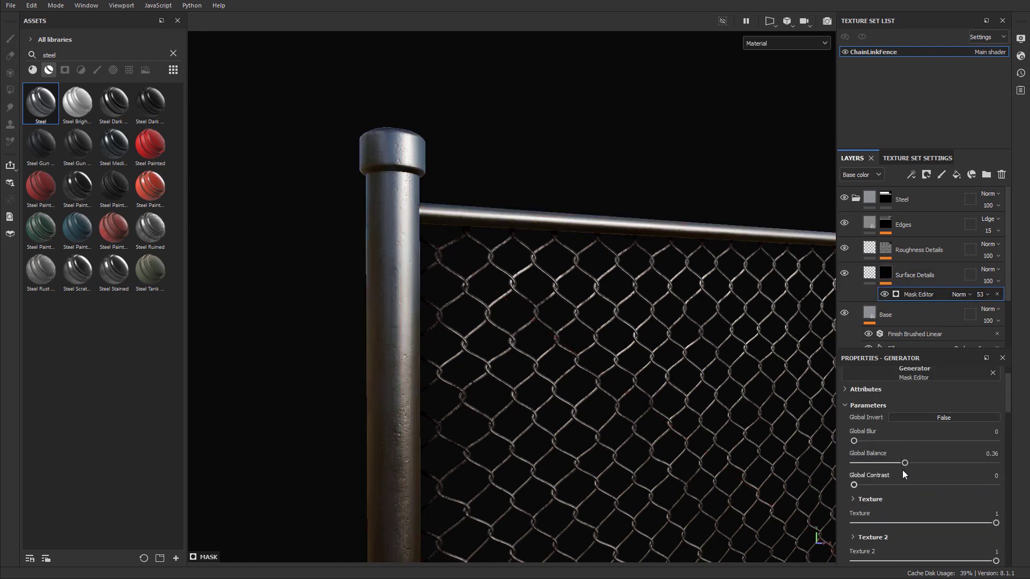
{"action": "left_click_drag", "start_coordinate": [958, 441], "coordinate": [852, 441]}
Step: Inspect the Finish Brushed Linear filter settings on the Base layer and its effect on the post
{"action": "scroll", "coordinate": [916, 295], "scroll_direction": "down", "scroll_amount": 1}
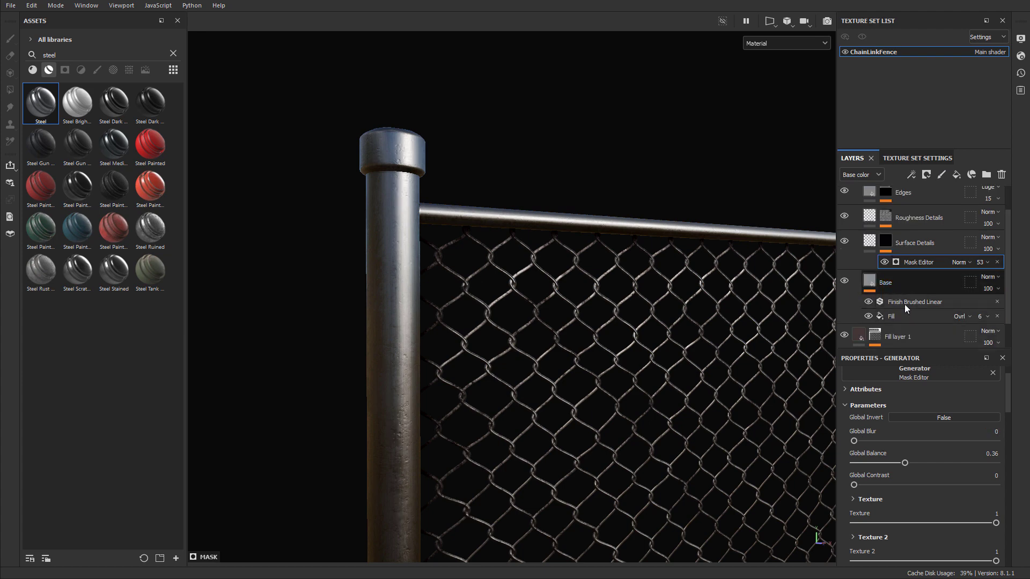
{"action": "left_click", "coordinate": [912, 317]}
{"action": "left_click", "coordinate": [921, 305]}
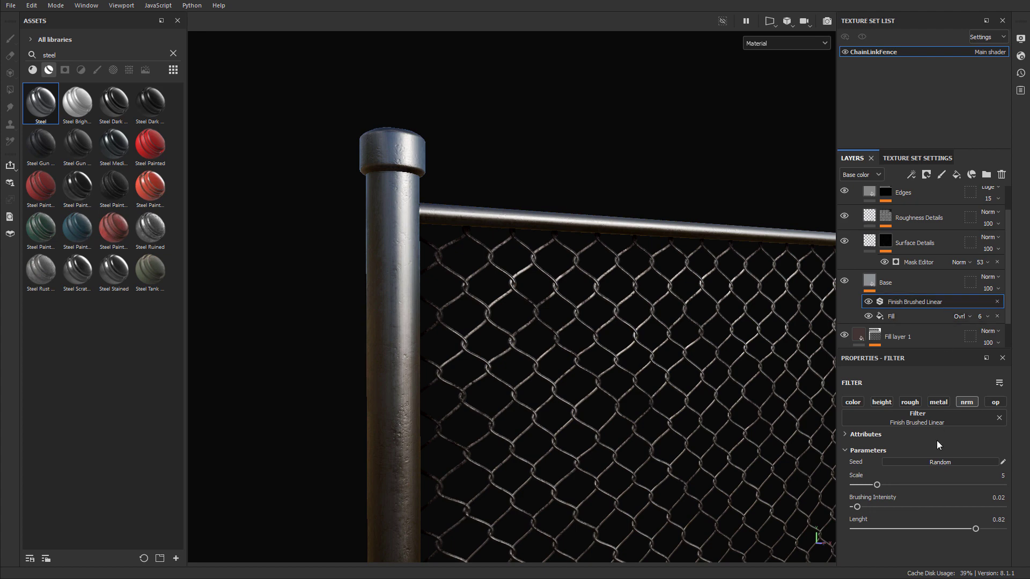
{"action": "left_click_drag", "start_coordinate": [528, 322], "coordinate": [536, 300], "text": "alt"}
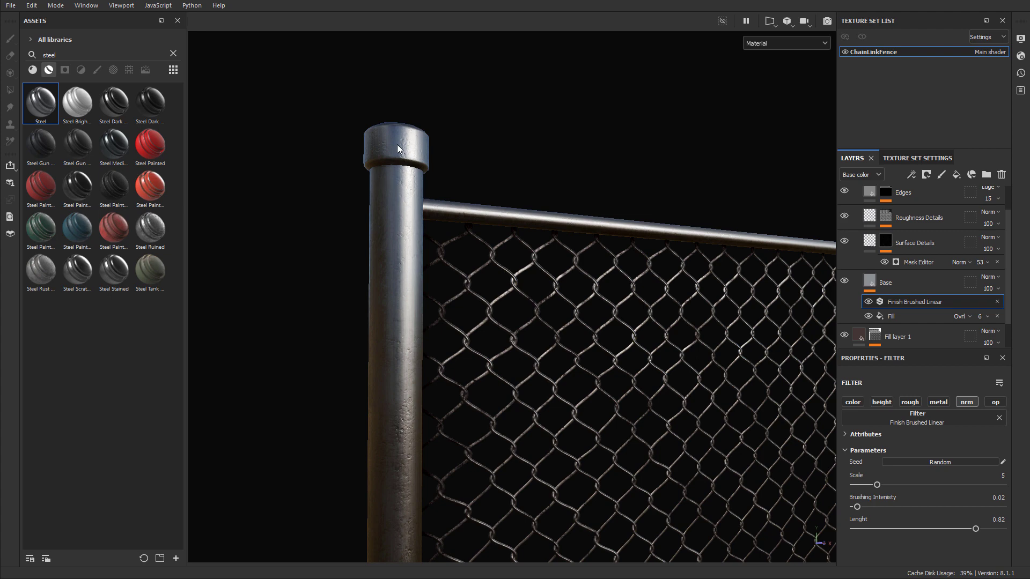
Step: Add a fill layer with a black mask above the Edges layer inside the Steel group
{"action": "scroll", "coordinate": [935, 310], "scroll_direction": "up", "scroll_amount": 1}
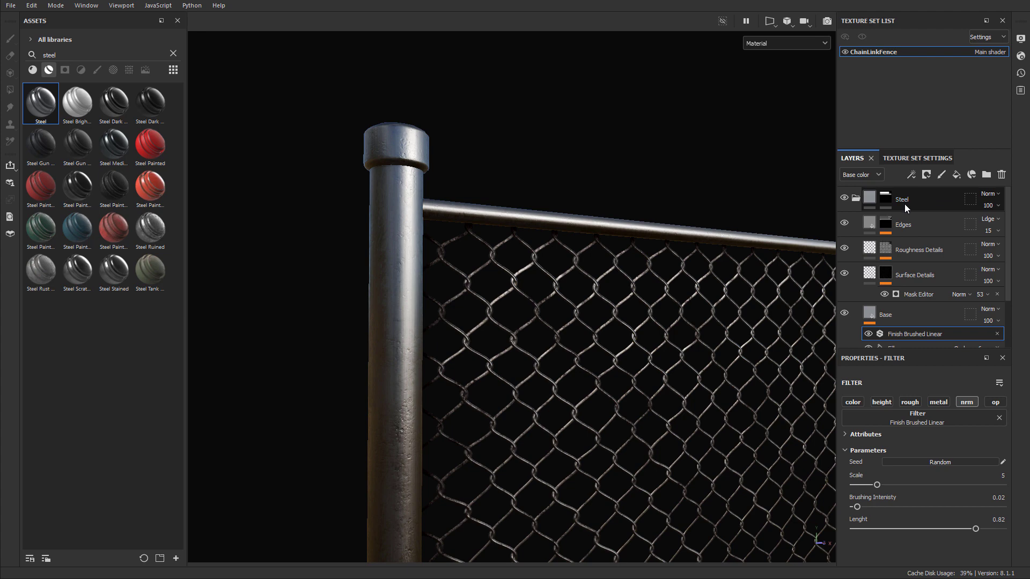
{"action": "left_click", "coordinate": [924, 200]}
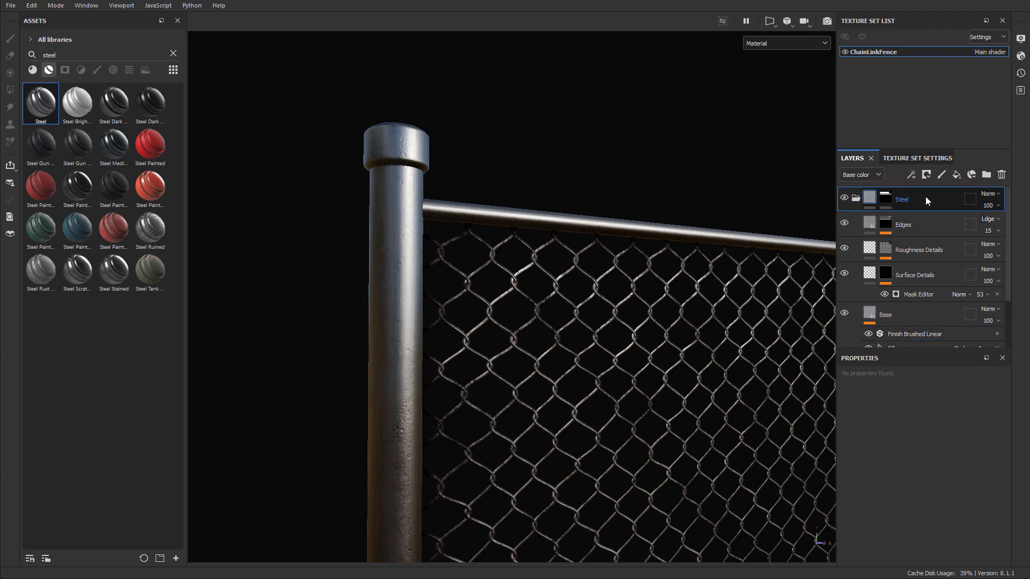
{"action": "left_click", "coordinate": [917, 225]}
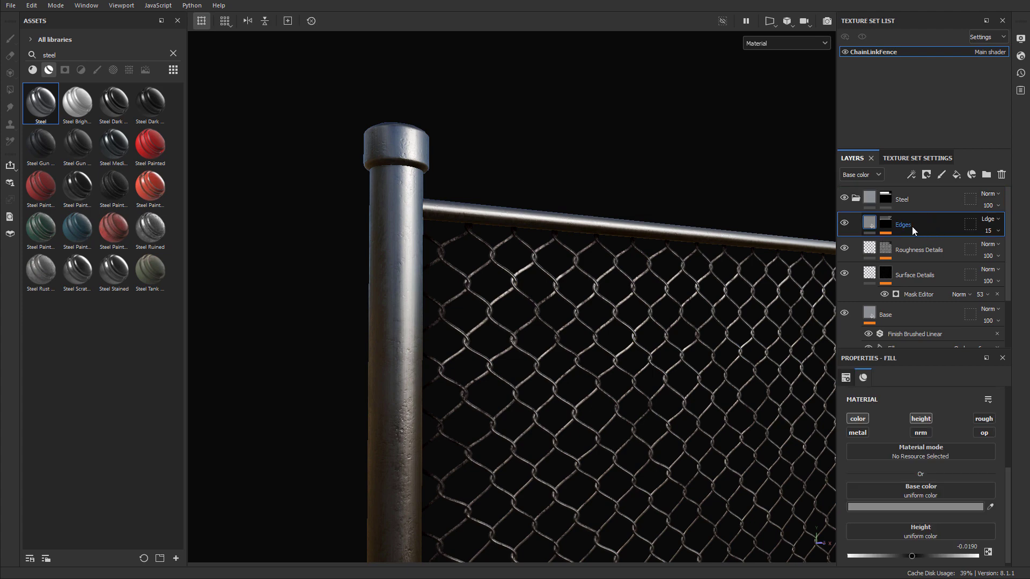
{"action": "left_click", "coordinate": [957, 175]}
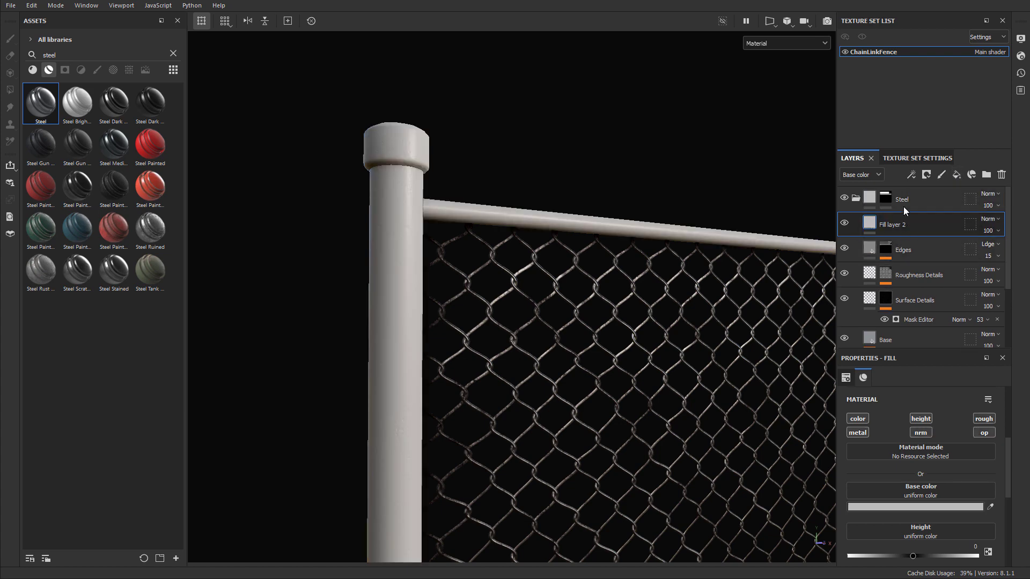
{"action": "right_click", "coordinate": [870, 224]}
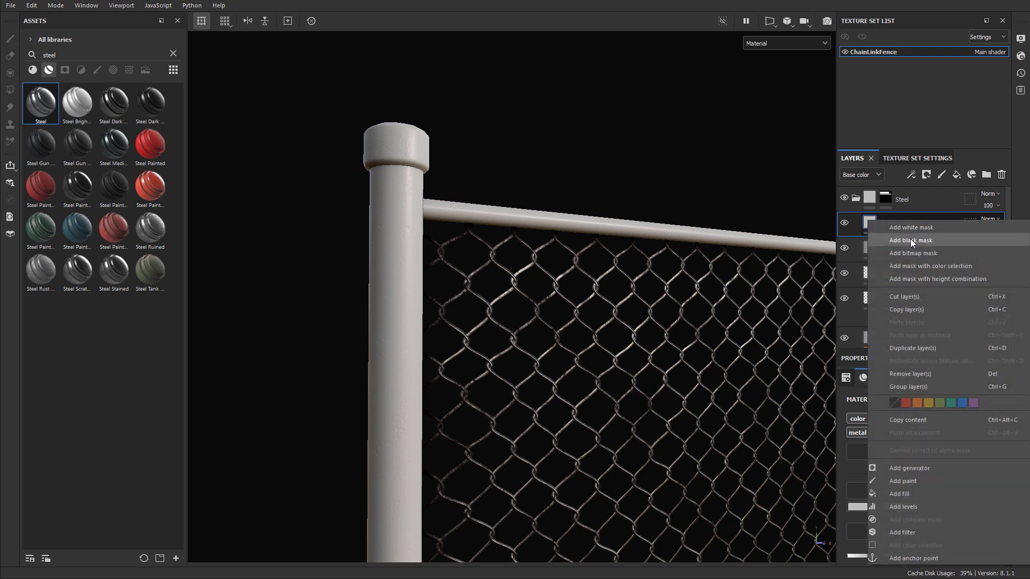
{"action": "left_click", "coordinate": [910, 240]}
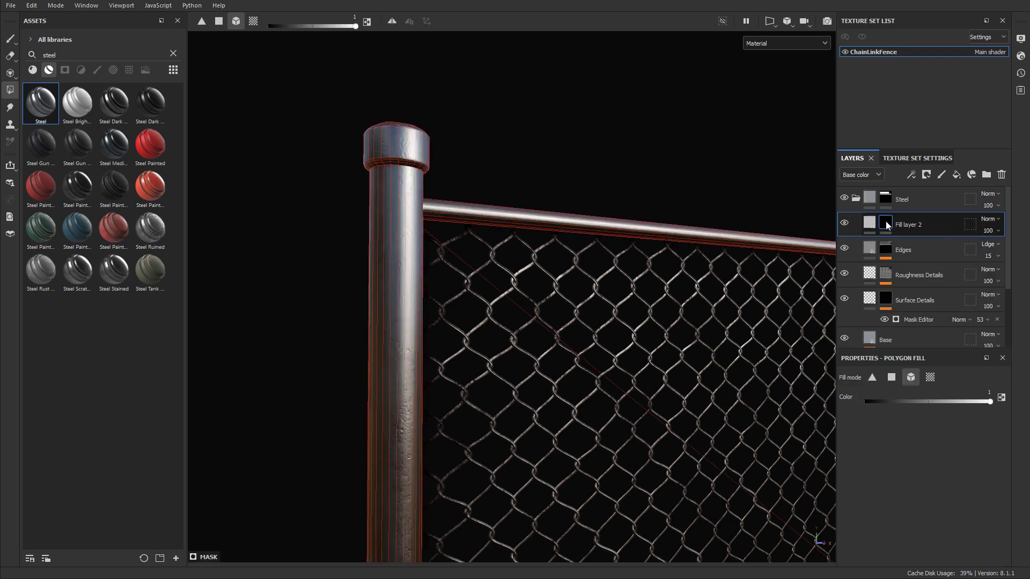
Step: Add a Dirt generator to the new fill layer's black mask
{"action": "left_click", "coordinate": [912, 175]}
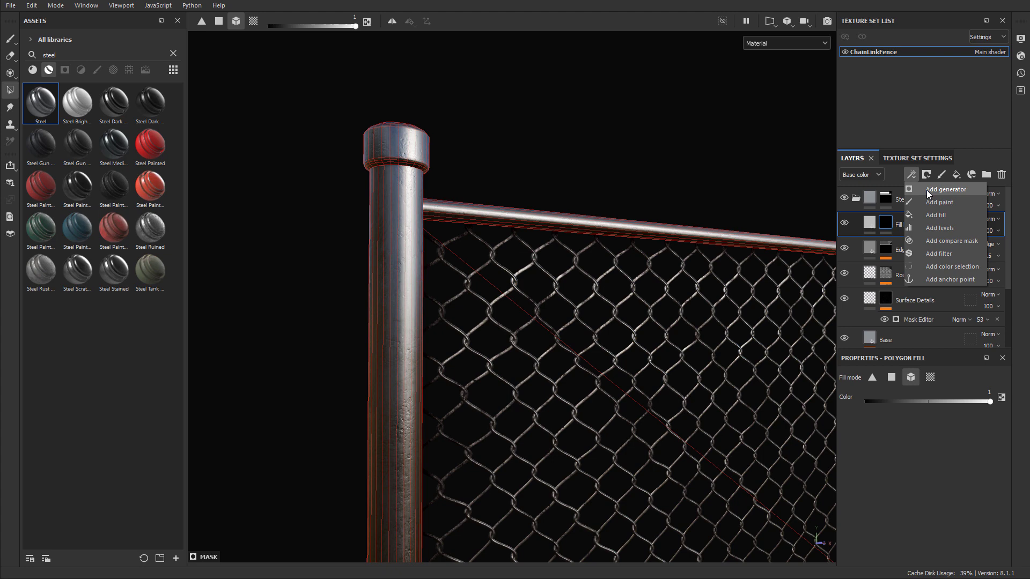
{"action": "left_click", "coordinate": [892, 175]}
{"action": "left_click", "coordinate": [912, 175]}
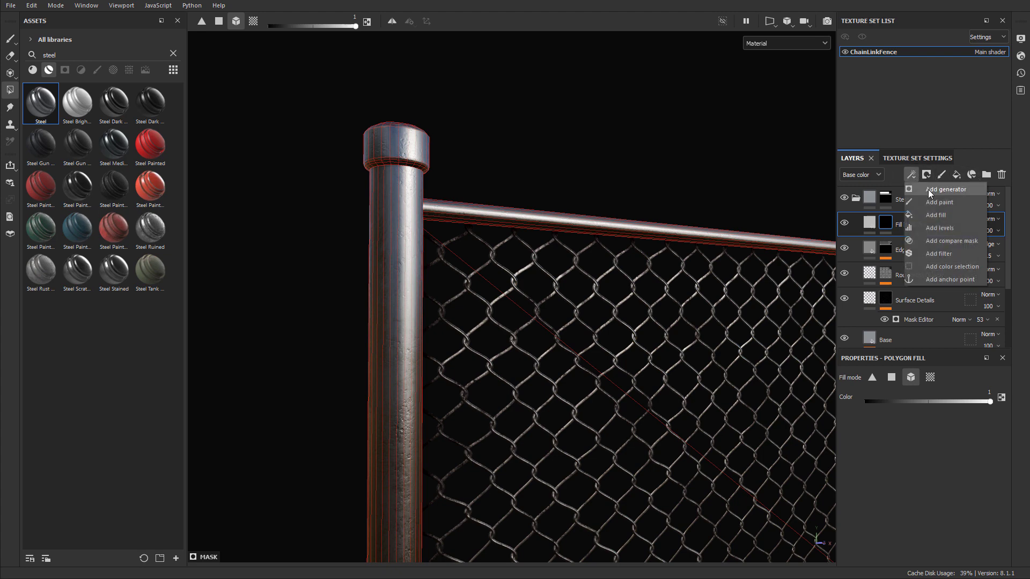
{"action": "left_click", "coordinate": [928, 188]}
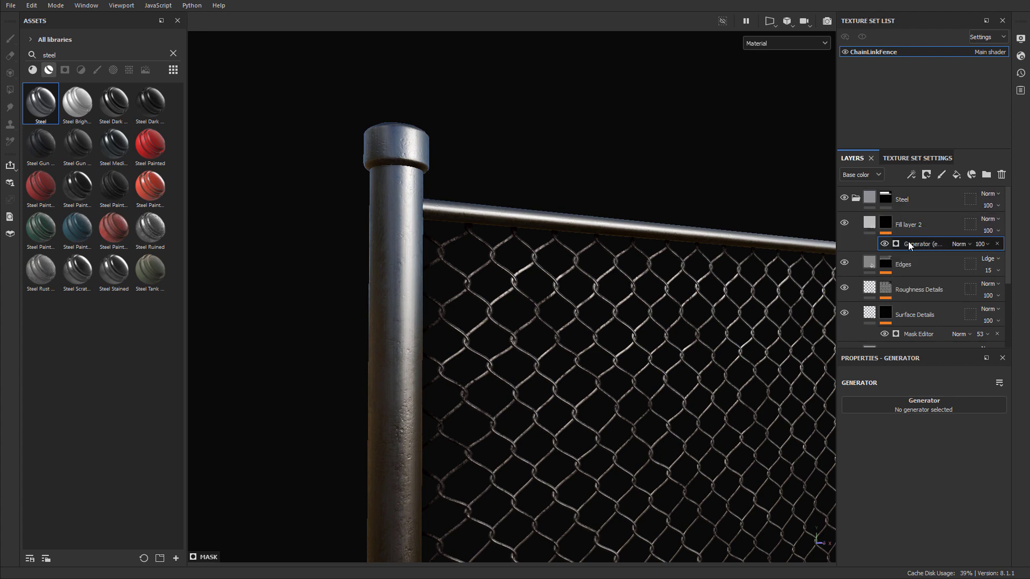
{"action": "left_click", "coordinate": [913, 405]}
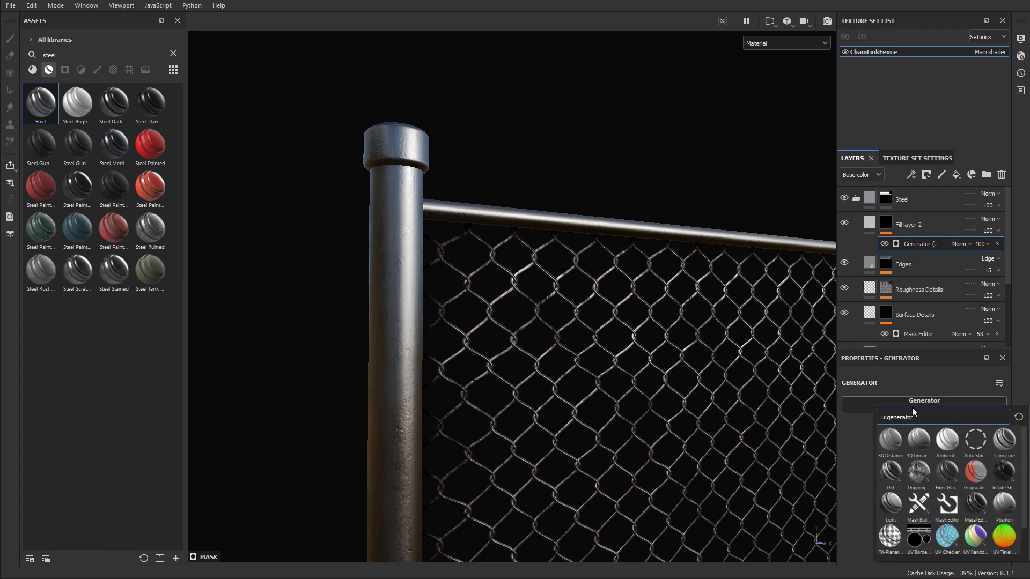
{"action": "left_click", "coordinate": [891, 472]}
Step: Toggle the dirt-masked fill layer off and on and examine its effect on the post and rail
{"action": "left_click_drag", "start_coordinate": [515, 328], "coordinate": [396, 336], "text": "alt"}
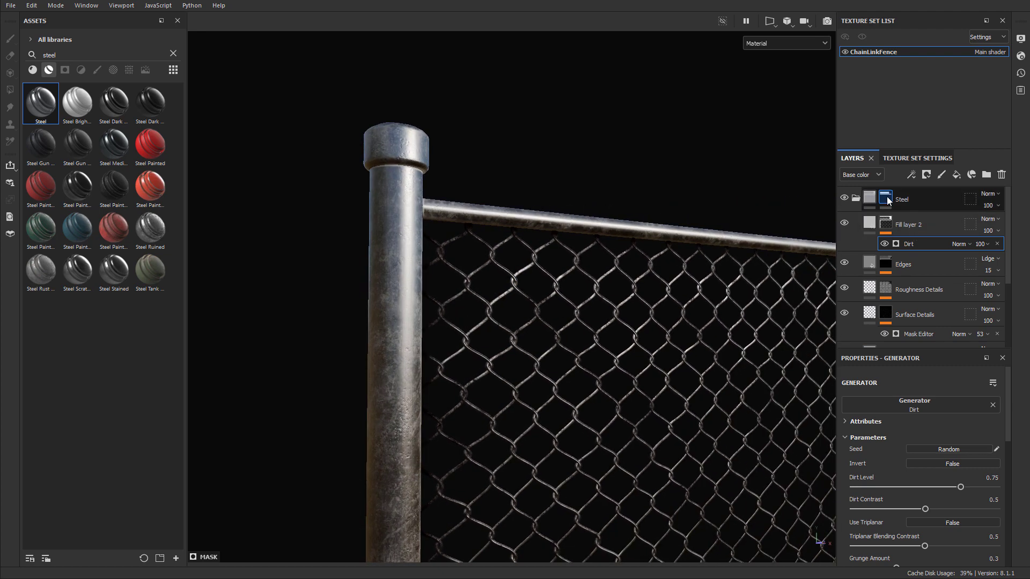
{"action": "left_click", "coordinate": [857, 198]}
{"action": "left_click", "coordinate": [857, 198]}
{"action": "mouse_move", "coordinate": [888, 197]}
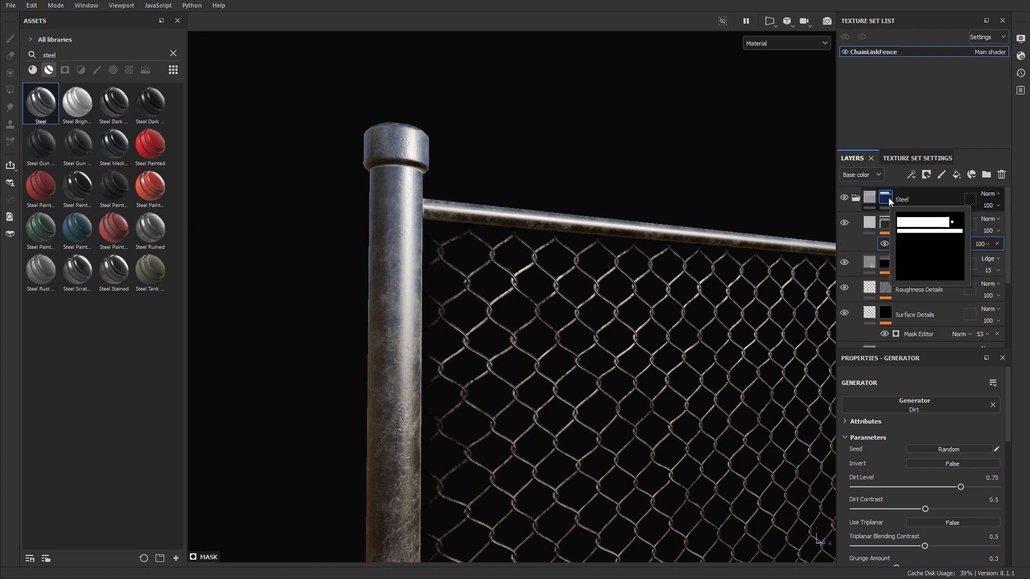
{"action": "left_click", "coordinate": [846, 224]}
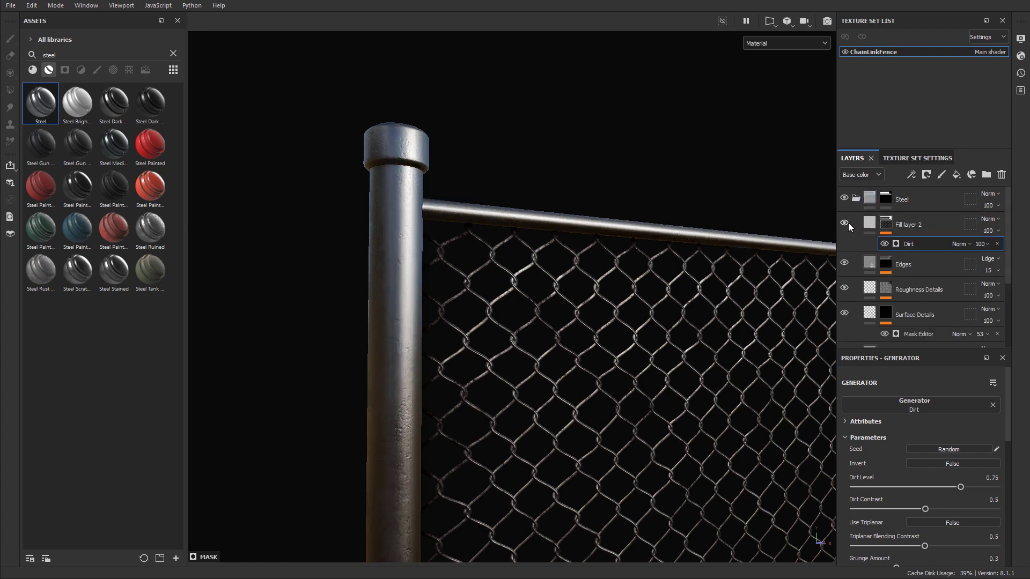
{"action": "mouse_move", "coordinate": [495, 289]}
{"action": "left_mouse_down", "text": "alt"}
{"action": "mouse_move", "coordinate": [402, 289]}
{"action": "mouse_move", "coordinate": [501, 290]}
{"action": "left_mouse_up", "text": "alt"}
{"action": "middle_click_drag", "start_coordinate": [500, 291], "coordinate": [524, 245], "text": "alt"}
{"action": "left_click_drag", "start_coordinate": [524, 245], "coordinate": [471, 244], "text": "alt"}
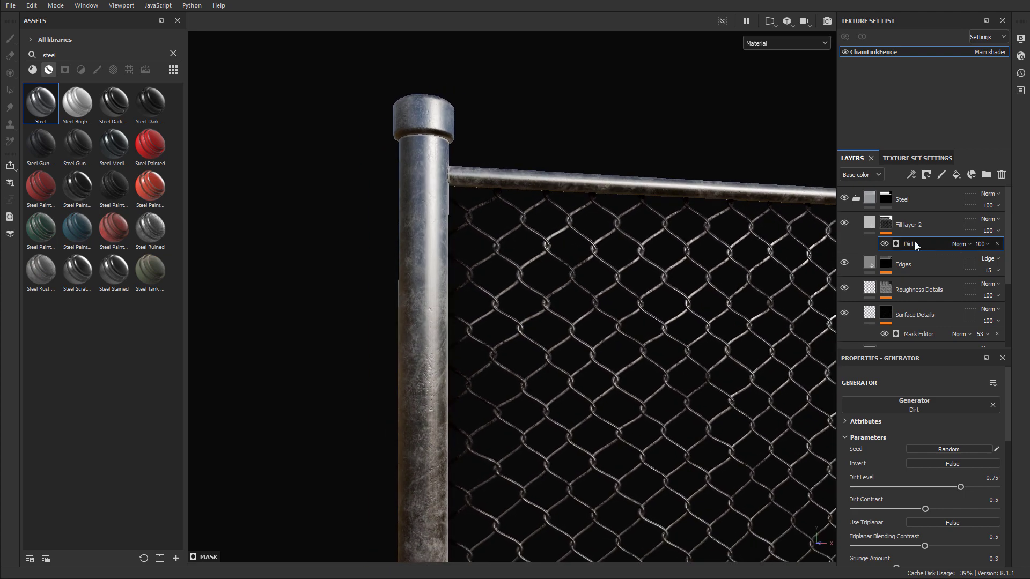
{"action": "mouse_move", "coordinate": [510, 307]}
{"action": "left_mouse_down", "text": "alt"}
{"action": "mouse_move", "coordinate": [504, 300]}
{"action": "mouse_move", "coordinate": [515, 300]}
{"action": "left_mouse_up", "text": "alt"}
{"action": "scroll", "coordinate": [917, 455], "scroll_direction": "down", "scroll_amount": 1}
{"action": "scroll", "coordinate": [917, 455], "scroll_direction": "up", "scroll_amount": 1}
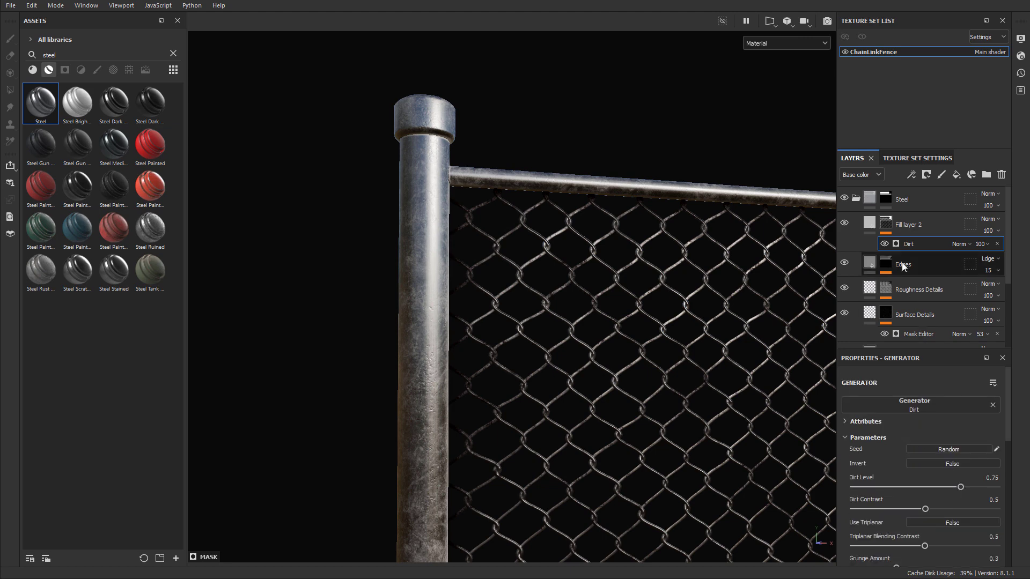
Step: Disable the height, normal, opacity and metallic channels on Fill layer 2, leaving only color and roughness
{"action": "left_click", "coordinate": [870, 224]}
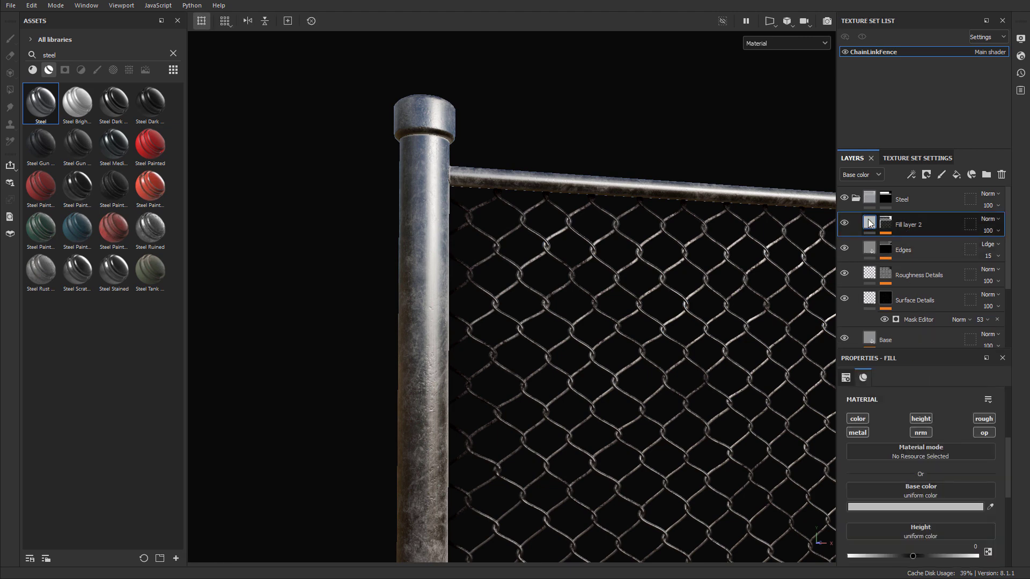
{"action": "left_click", "coordinate": [924, 421]}
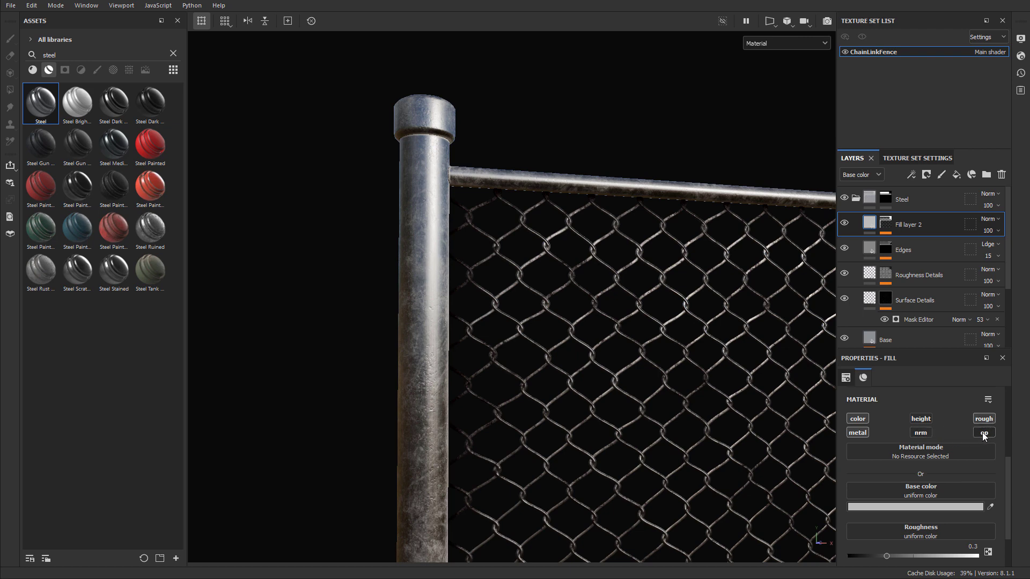
{"action": "left_click", "coordinate": [858, 436]}
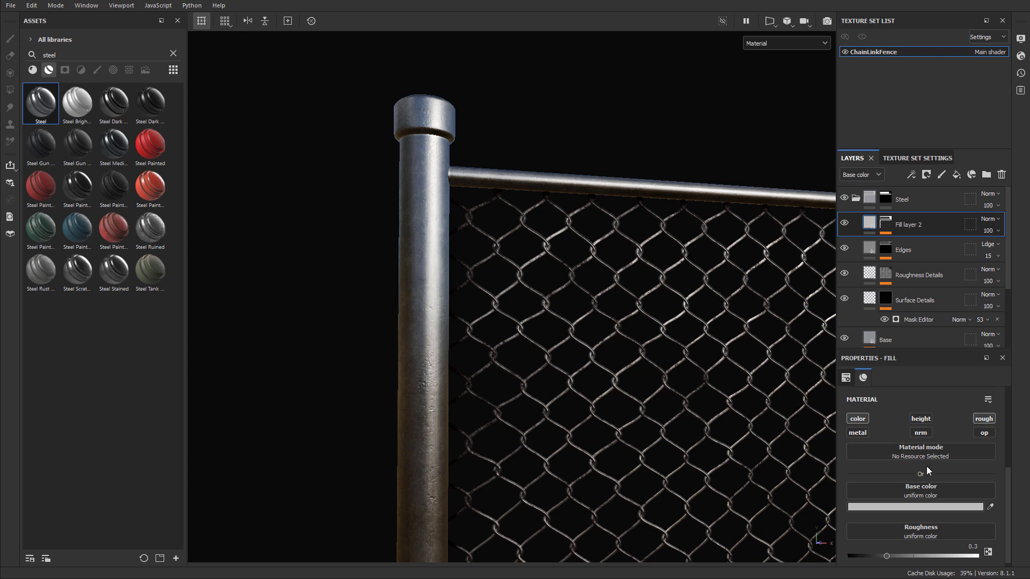
Step: Set Fill layer 2's base color to dark brown 45352A
{"action": "scroll", "coordinate": [920, 474], "scroll_direction": "down", "scroll_amount": 1}
{"action": "left_click", "coordinate": [912, 501]}
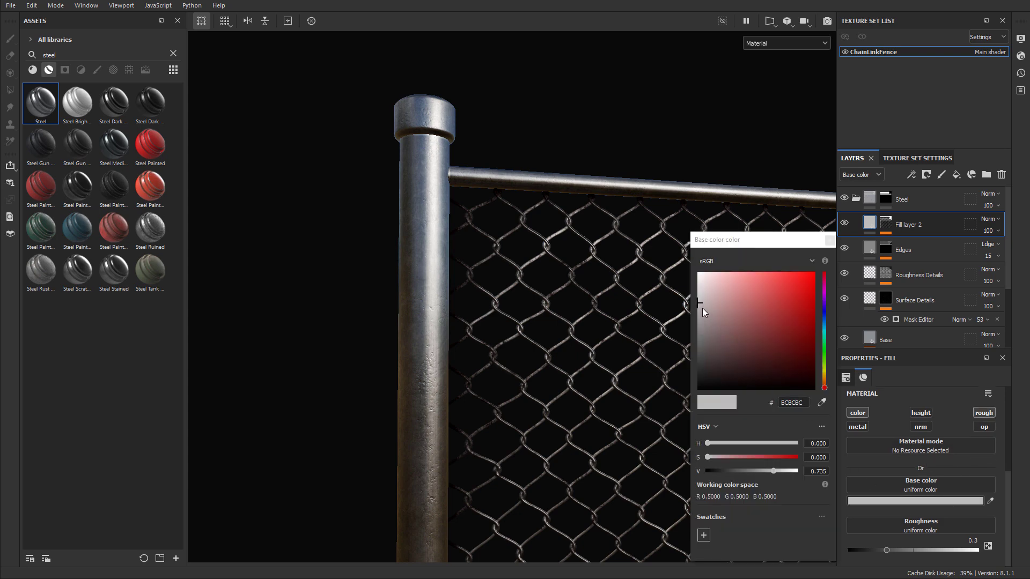
{"action": "left_click_drag", "start_coordinate": [703, 308], "coordinate": [710, 366]}
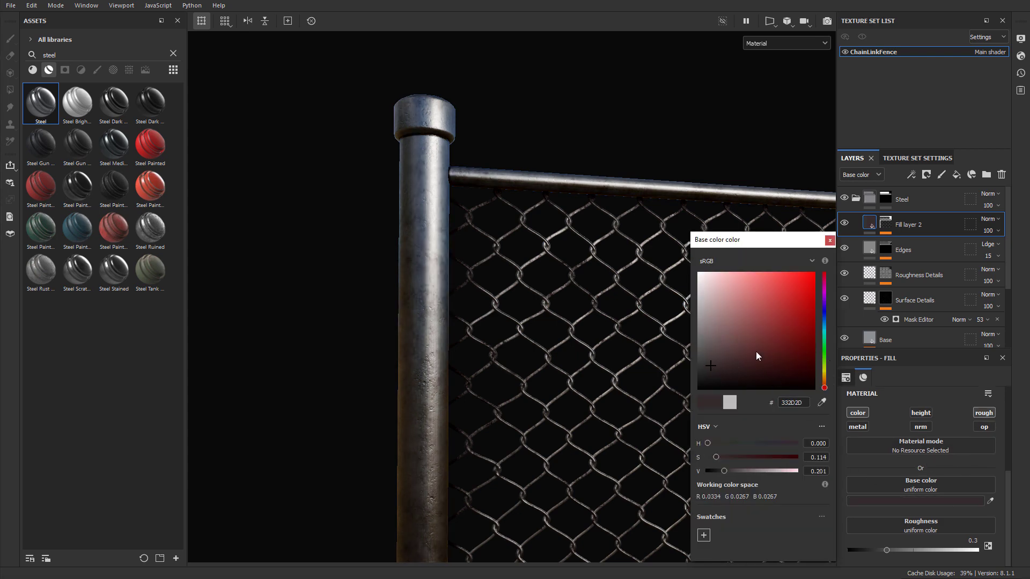
{"action": "mouse_move", "coordinate": [826, 300]}
{"action": "left_mouse_down"}
{"action": "mouse_move", "coordinate": [826, 274]}
{"action": "mouse_move", "coordinate": [827, 383]}
{"action": "left_mouse_up"}
{"action": "left_click_drag", "start_coordinate": [713, 362], "coordinate": [743, 358]}
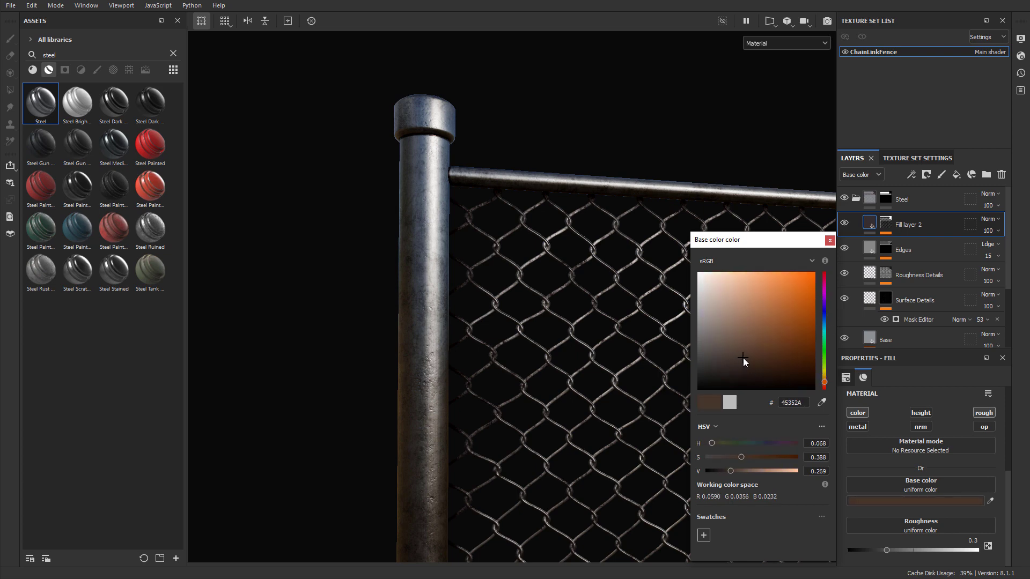
{"action": "left_click", "coordinate": [830, 240]}
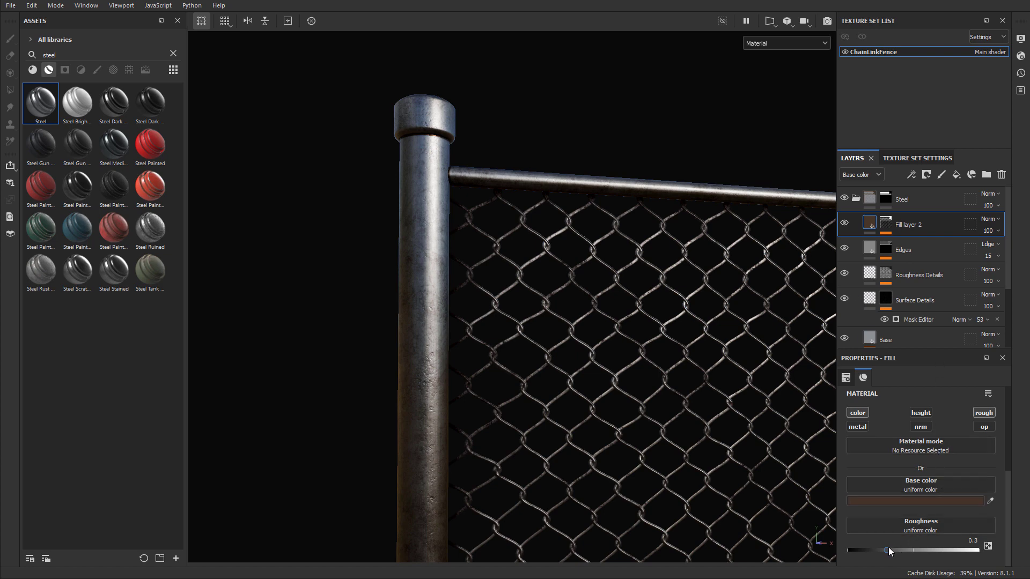
Step: Set Fill layer 2's roughness to 0.8571 and compare the post with the layer hidden and shown
{"action": "left_click_drag", "start_coordinate": [887, 550], "coordinate": [958, 553]}
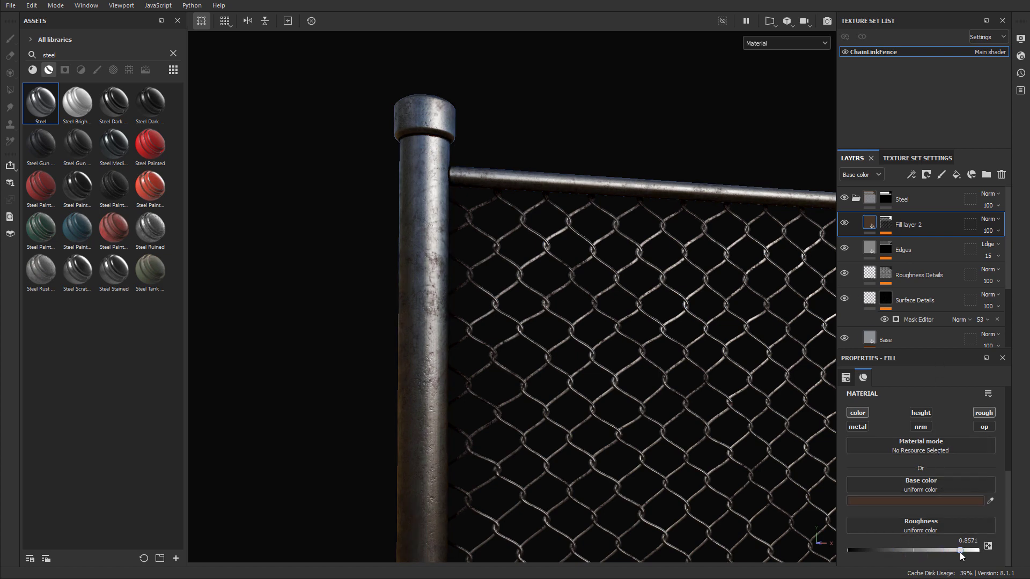
{"action": "left_click_drag", "start_coordinate": [553, 359], "coordinate": [434, 259], "text": "alt"}
{"action": "left_click_drag", "start_coordinate": [486, 324], "coordinate": [490, 347], "text": "alt"}
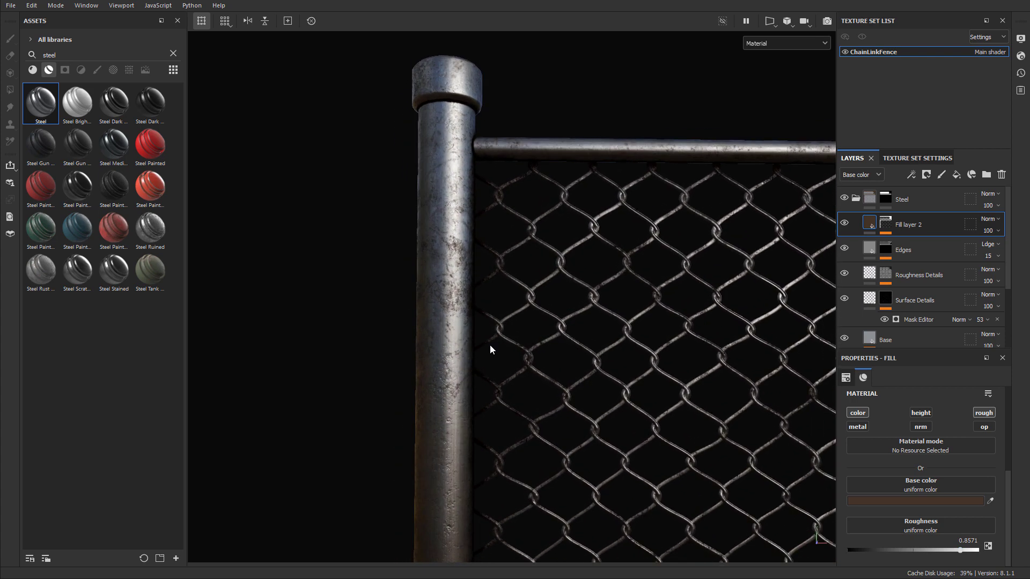
{"action": "left_click", "coordinate": [845, 224]}
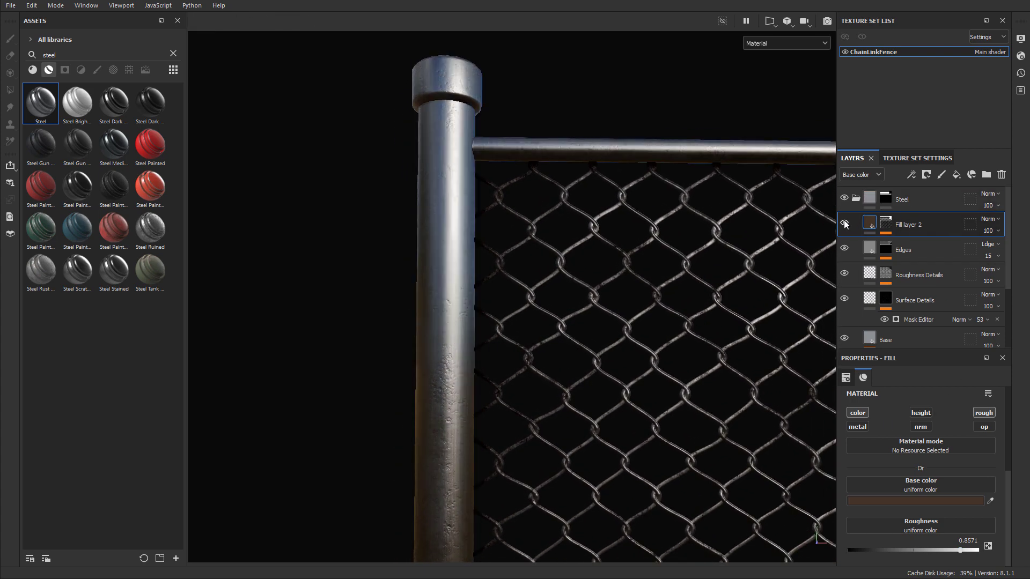
{"action": "left_click", "coordinate": [845, 224]}
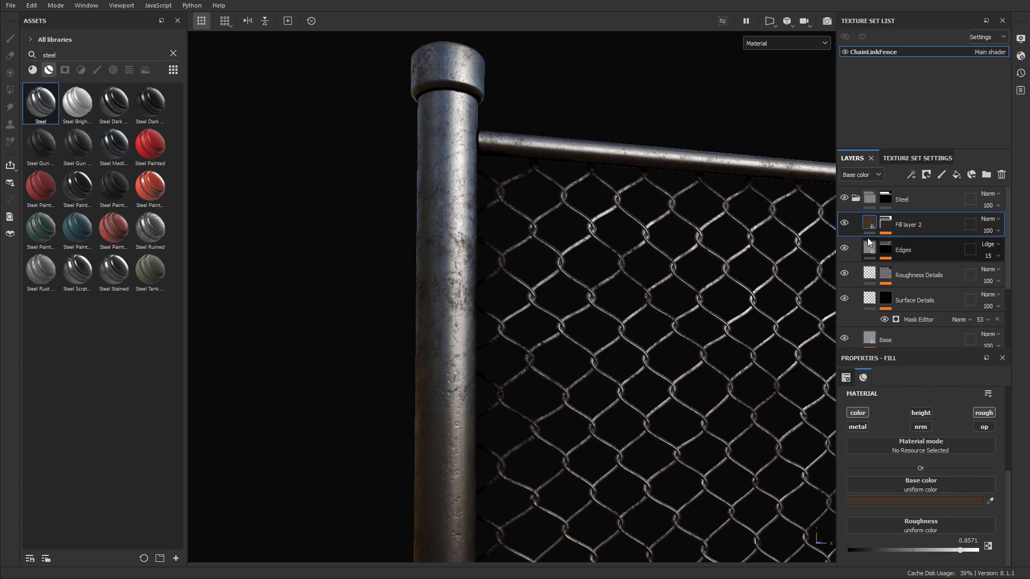
Step: Adjust Fill layer 2's Dirt generator to Dirt Contrast 0.51 and Grunge Amount 0.34, and check the post and rail
{"action": "left_click", "coordinate": [886, 225]}
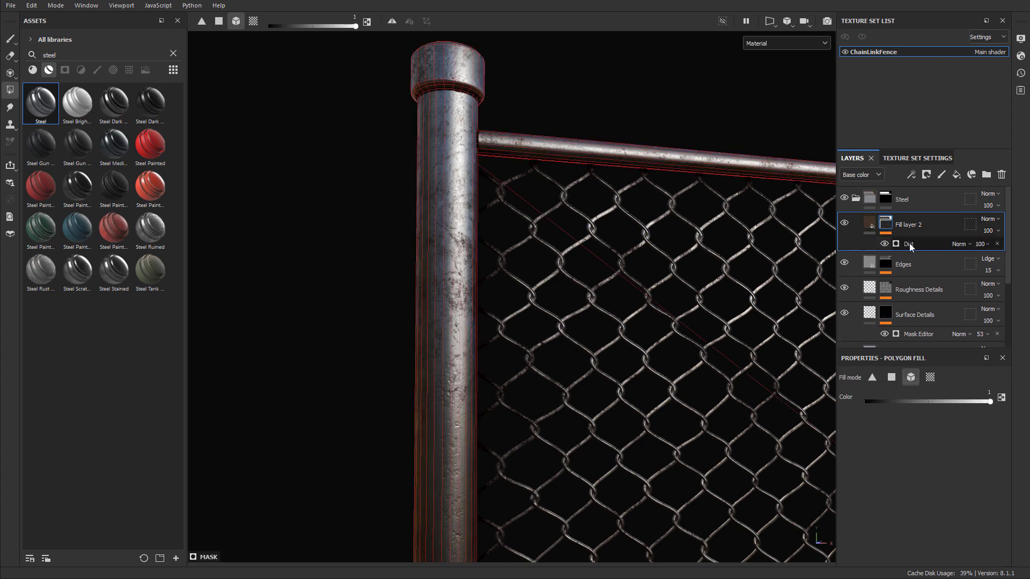
{"action": "left_click", "coordinate": [909, 244]}
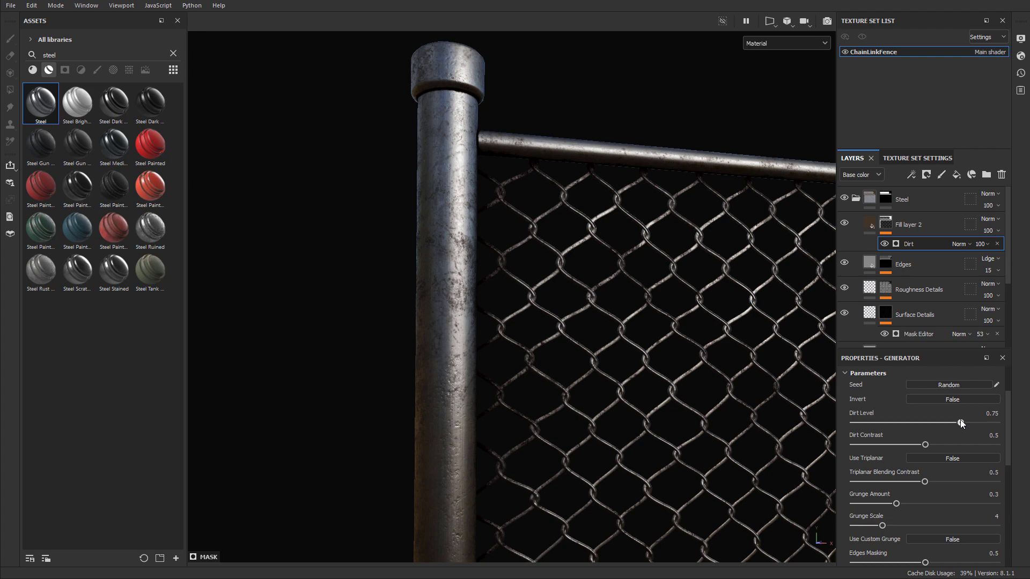
{"action": "left_click_drag", "start_coordinate": [960, 421], "coordinate": [886, 465]}
{"action": "scroll", "coordinate": [926, 439], "scroll_direction": "down", "scroll_amount": 3}
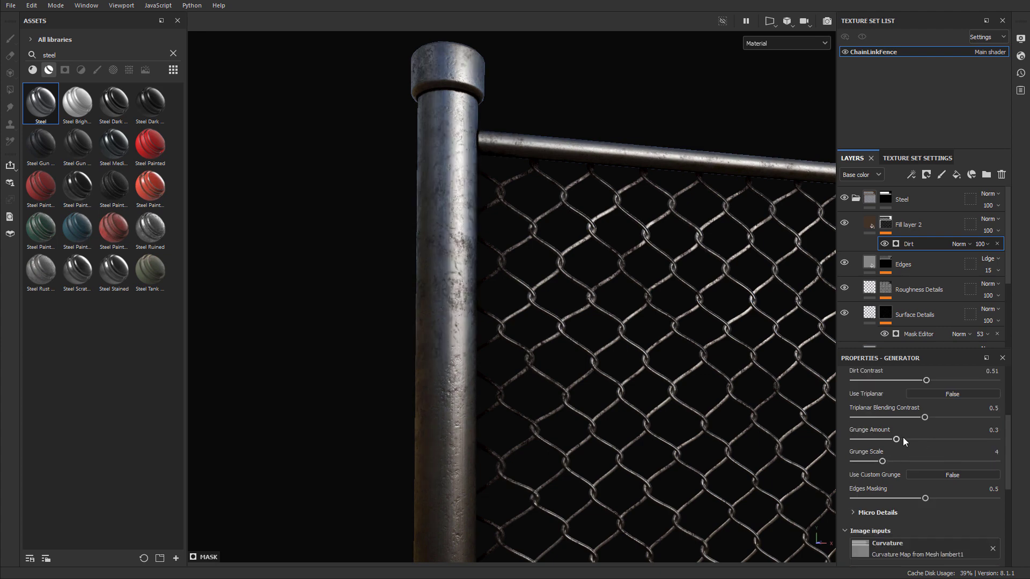
{"action": "left_click", "coordinate": [903, 439]}
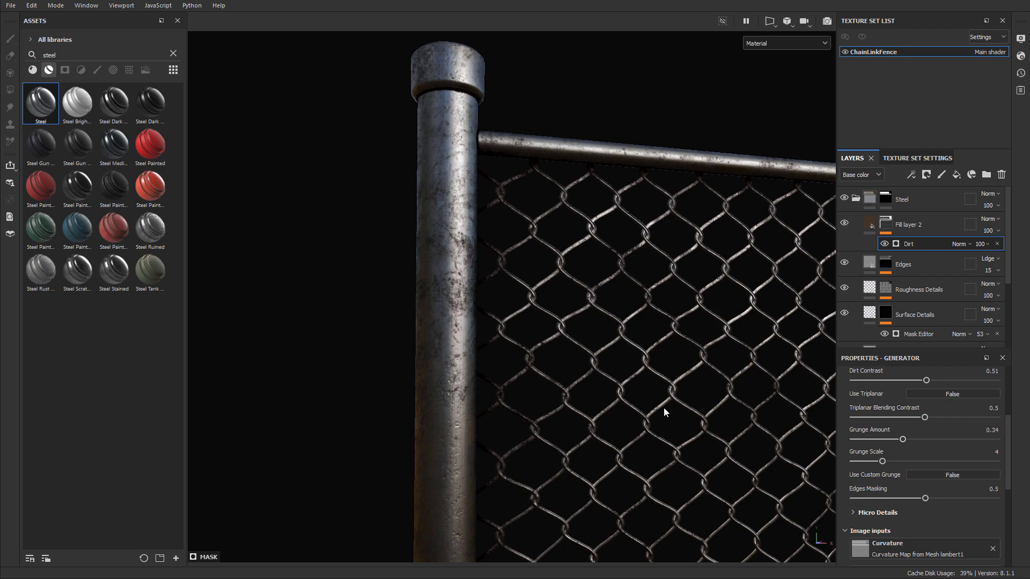
{"action": "left_click_drag", "start_coordinate": [664, 412], "coordinate": [605, 189], "text": "alt"}
{"action": "middle_click_drag", "start_coordinate": [605, 189], "coordinate": [599, 400], "text": "alt"}
{"action": "mouse_move", "coordinate": [597, 343]}
{"action": "left_mouse_down", "text": "alt"}
{"action": "mouse_move", "coordinate": [554, 336]}
{"action": "mouse_move", "coordinate": [589, 337]}
{"action": "left_mouse_up", "text": "alt"}
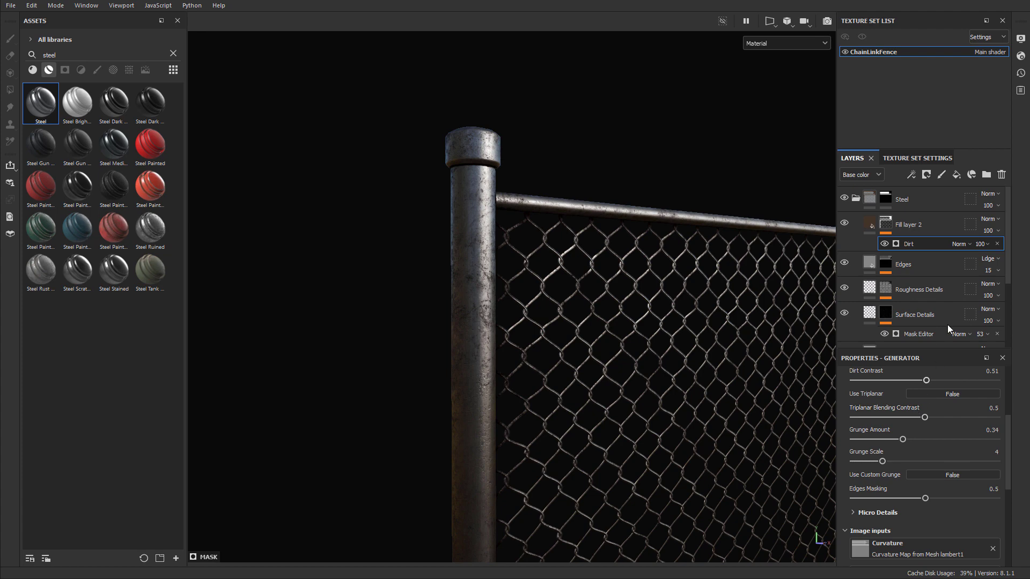
Step: Collapse the Steel layer folder and bring the whole fence into view
{"action": "left_click", "coordinate": [855, 198]}
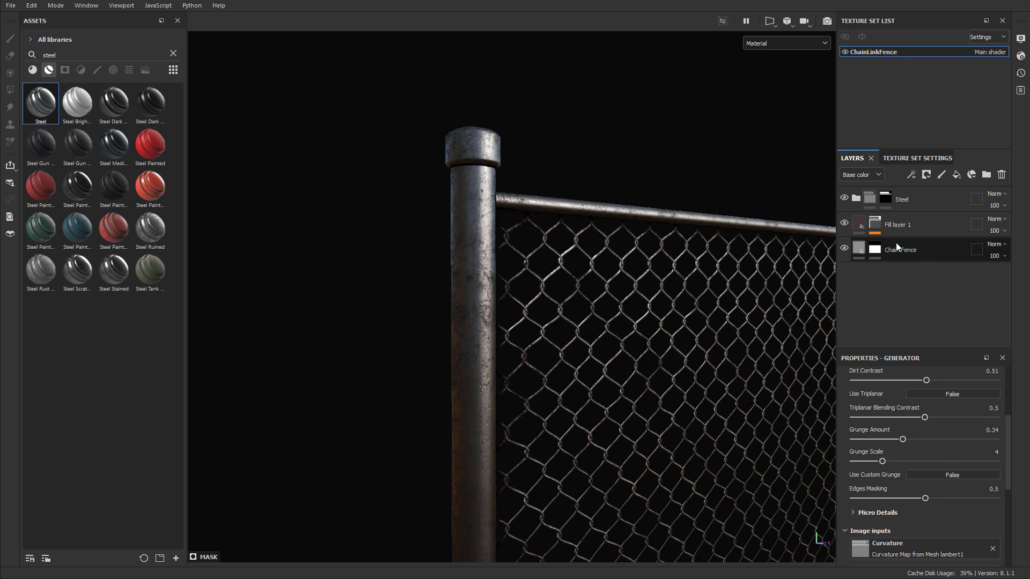
{"action": "left_click_drag", "start_coordinate": [772, 368], "coordinate": [533, 313], "text": "alt"}
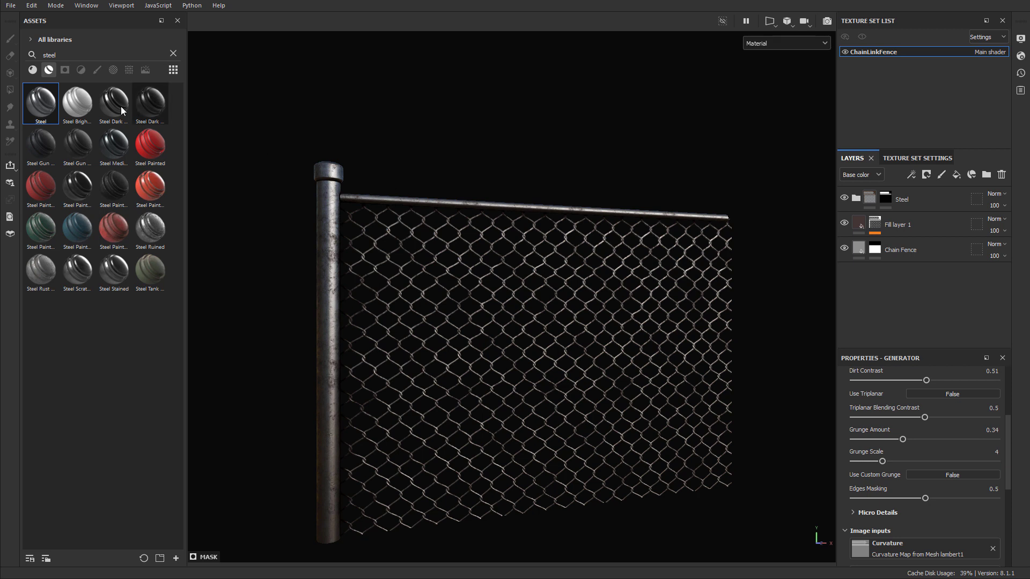
Step: Open the texture export settings and exclude the emissive map from the ChainLinkFence output maps
{"action": "left_click", "coordinate": [10, 6]}
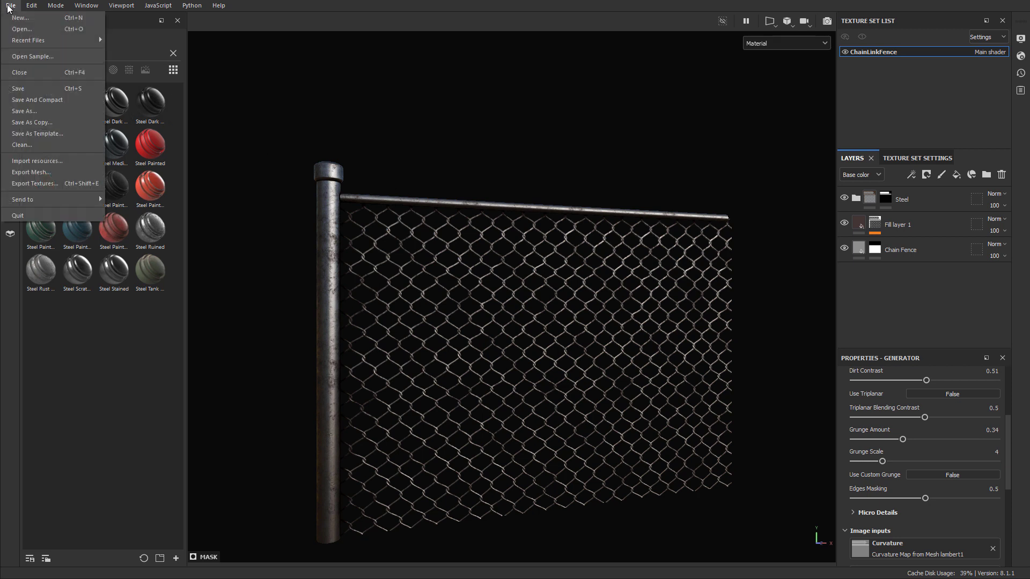
{"action": "left_click", "coordinate": [59, 184]}
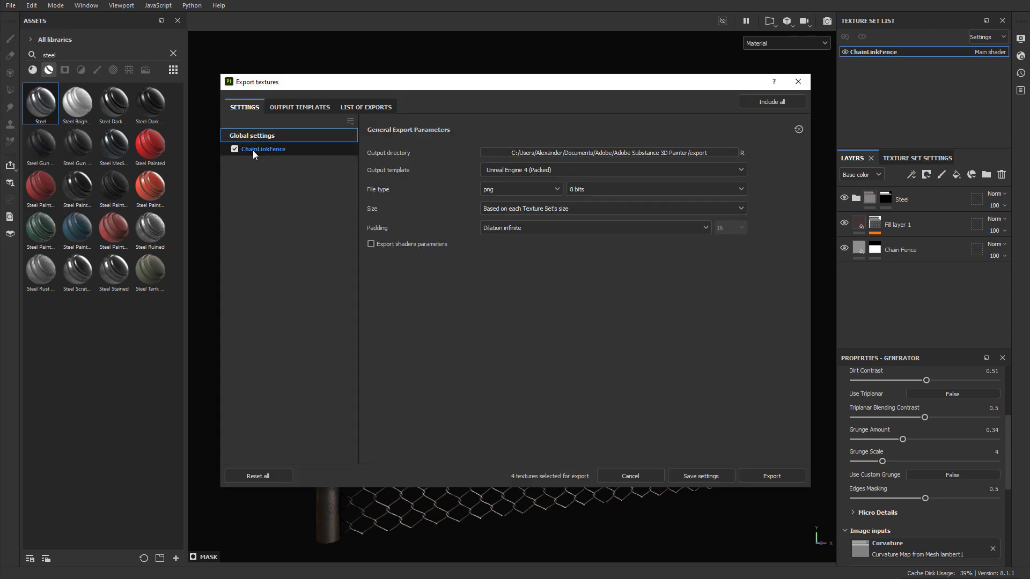
{"action": "left_click", "coordinate": [274, 151]}
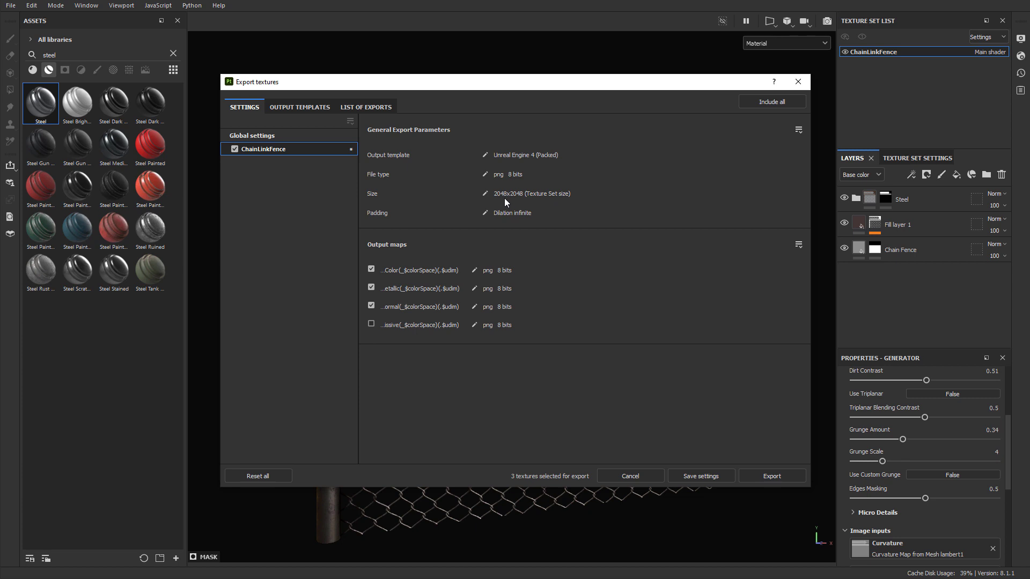
Step: Set the export size to 1024 in the global export settings
{"action": "left_click", "coordinate": [253, 136]}
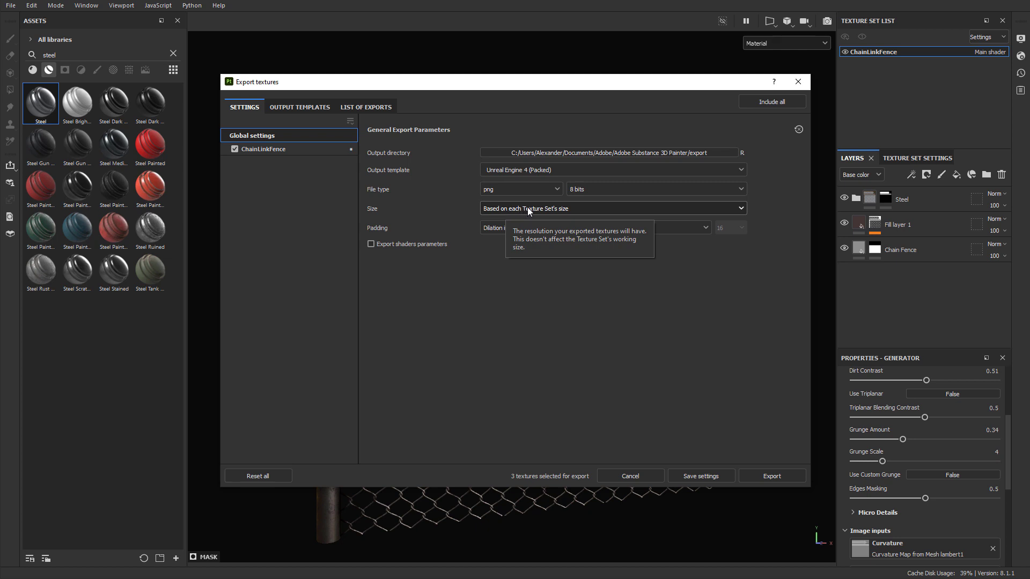
{"action": "left_click", "coordinate": [527, 207]}
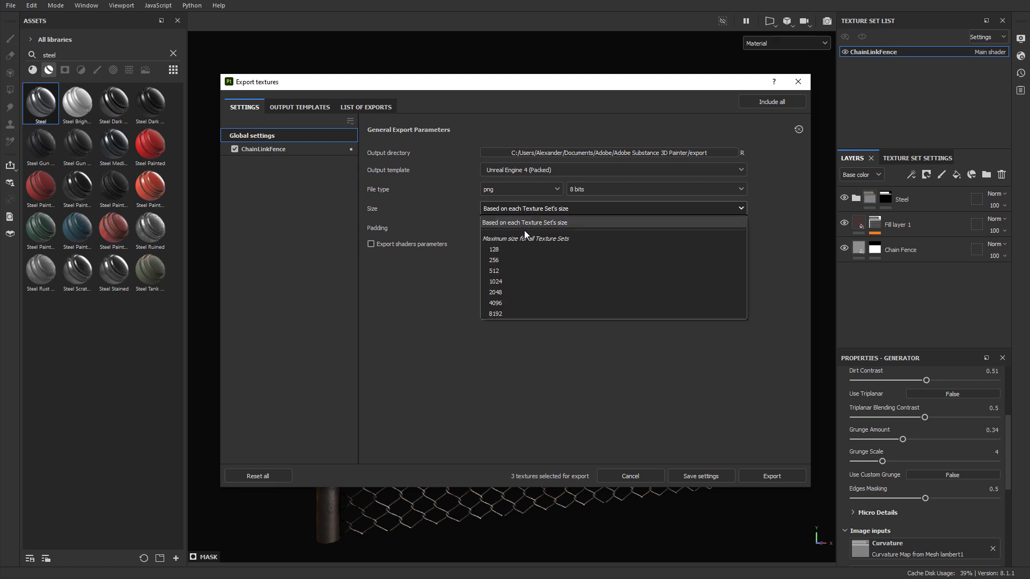
{"action": "left_click", "coordinate": [502, 283]}
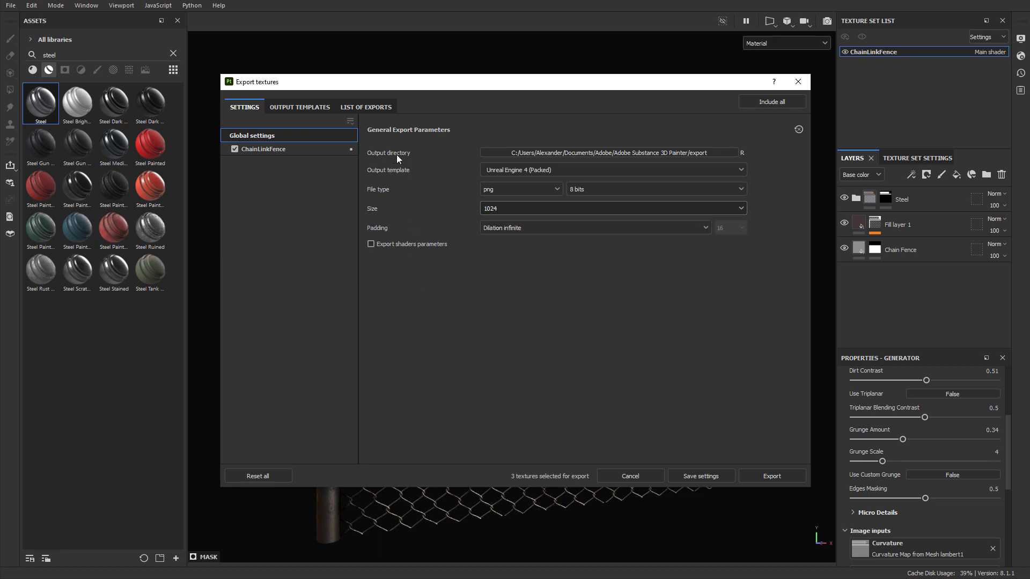
Step: Set the export output directory to D:/WoLD/Projects-(MyWork)/2022/EnvironmentAssets/Textures/Tutorial
{"action": "left_click", "coordinate": [579, 152]}
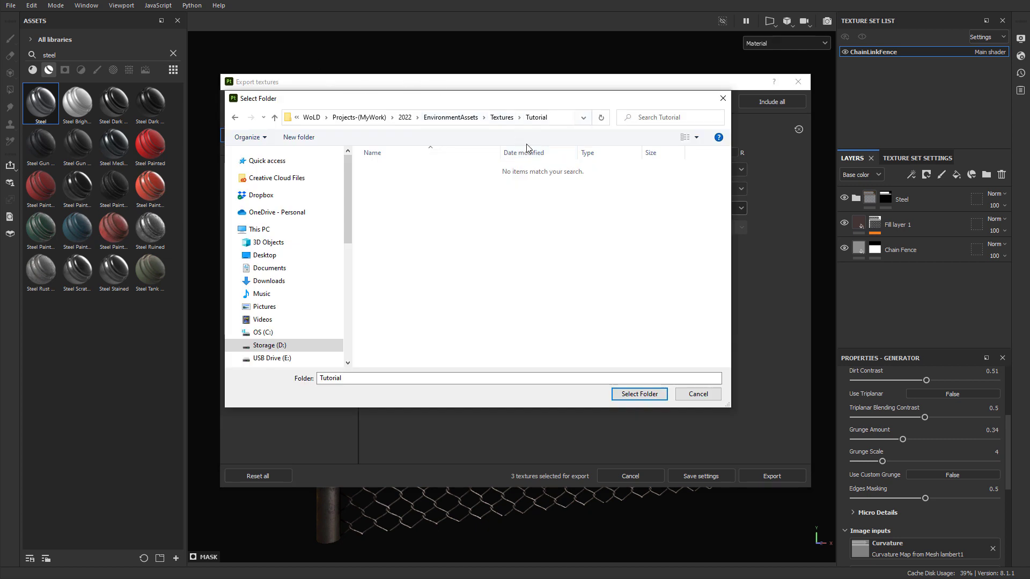
{"action": "left_click_drag", "start_coordinate": [564, 102], "coordinate": [602, 111]}
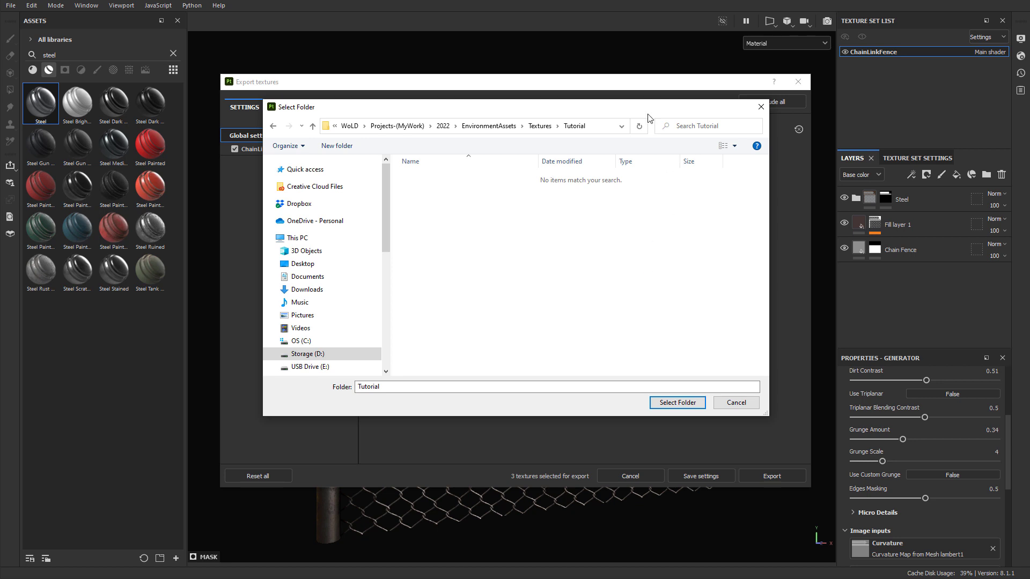
{"action": "left_click_drag", "start_coordinate": [647, 107], "coordinate": [654, 226]}
{"action": "left_click_drag", "start_coordinate": [572, 226], "coordinate": [551, 101]}
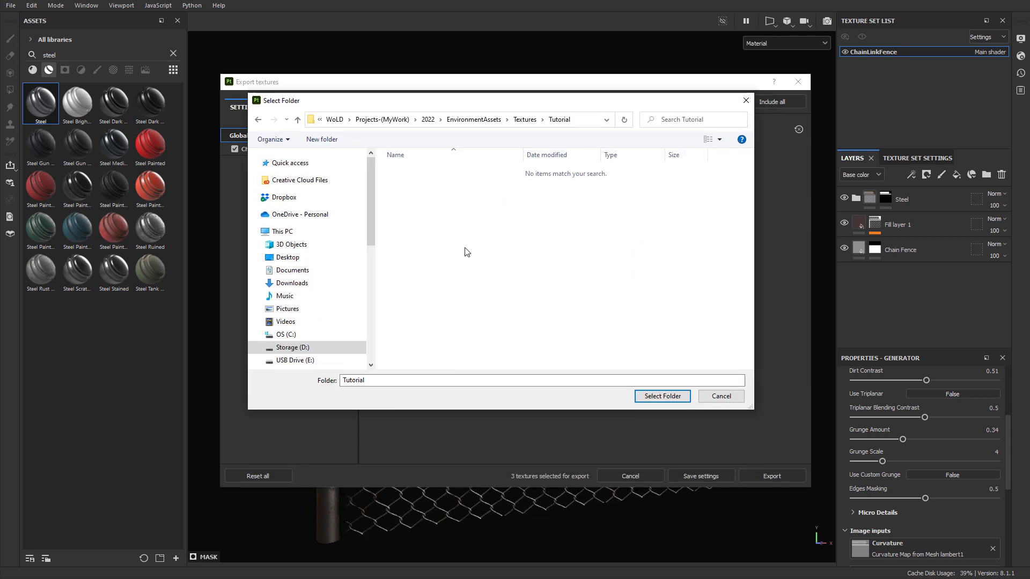
{"action": "left_click", "coordinate": [660, 402]}
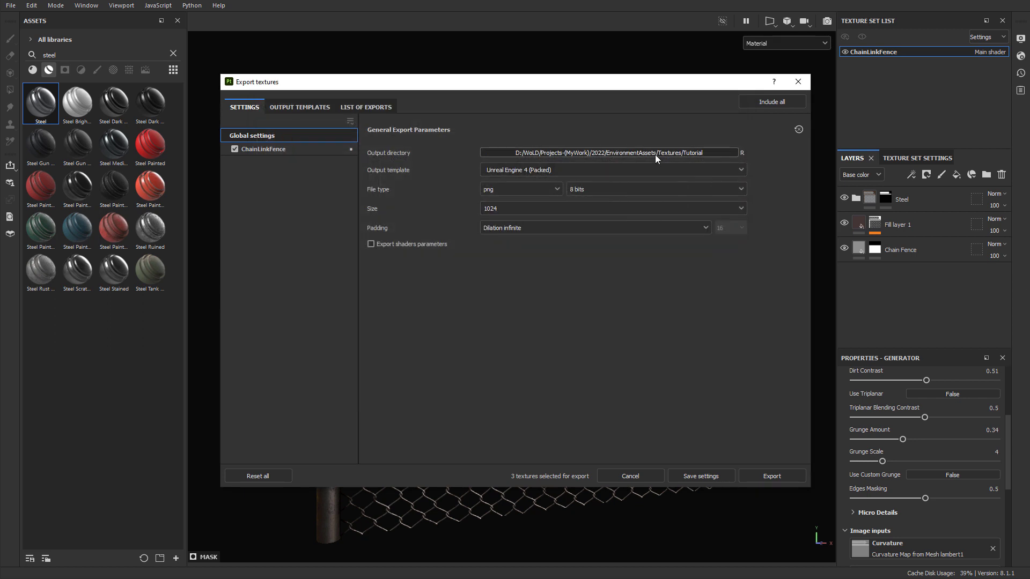
Step: Export the ChainLinkFence textures and open the output directory to check the files
{"action": "left_click", "coordinate": [782, 476]}
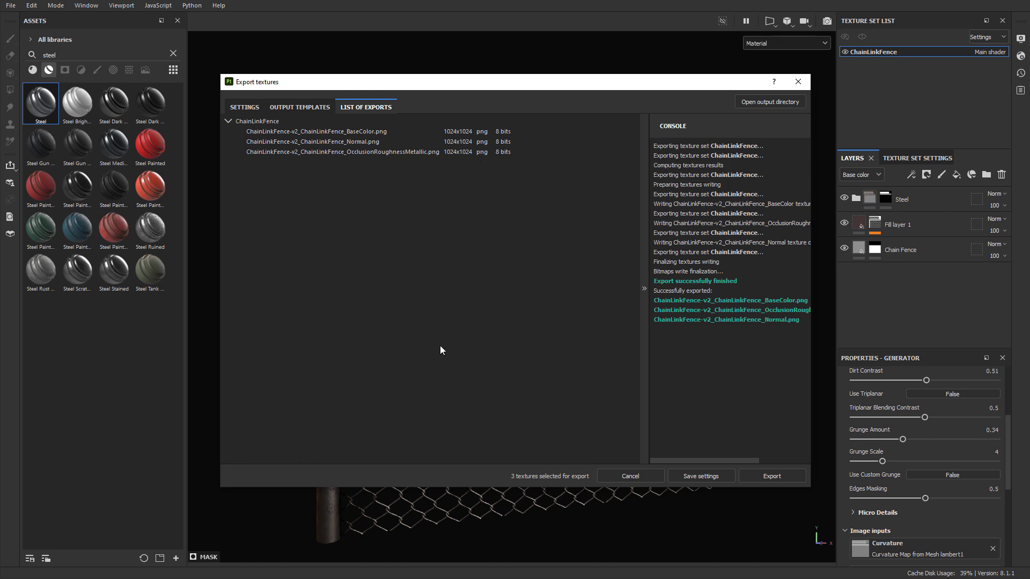
{"action": "left_click", "coordinate": [793, 103]}
{"action": "left_click", "coordinate": [798, 82]}
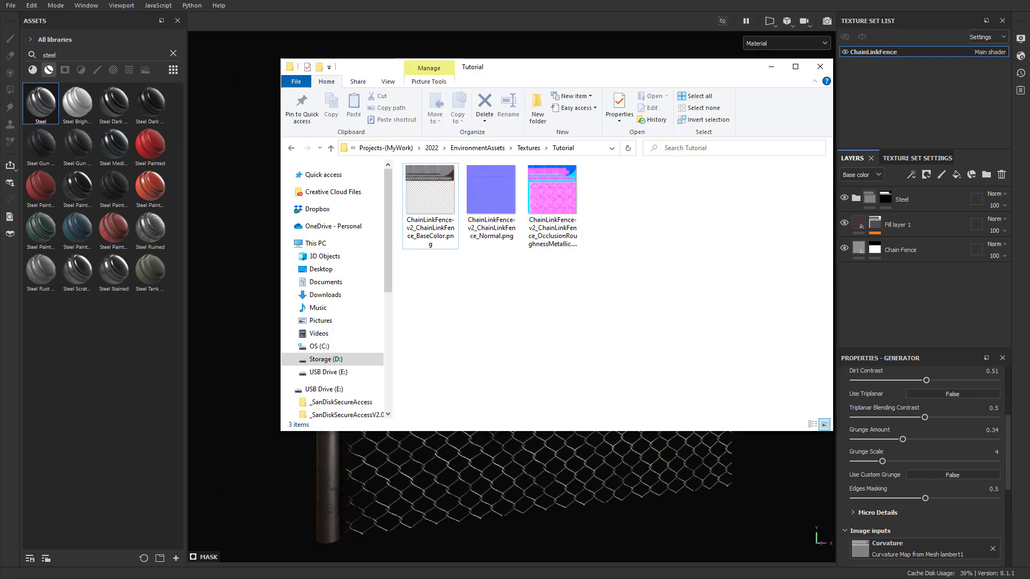
{"action": "left_click_drag", "start_coordinate": [636, 284], "coordinate": [437, 209]}
{"action": "left_click", "coordinate": [568, 302]}
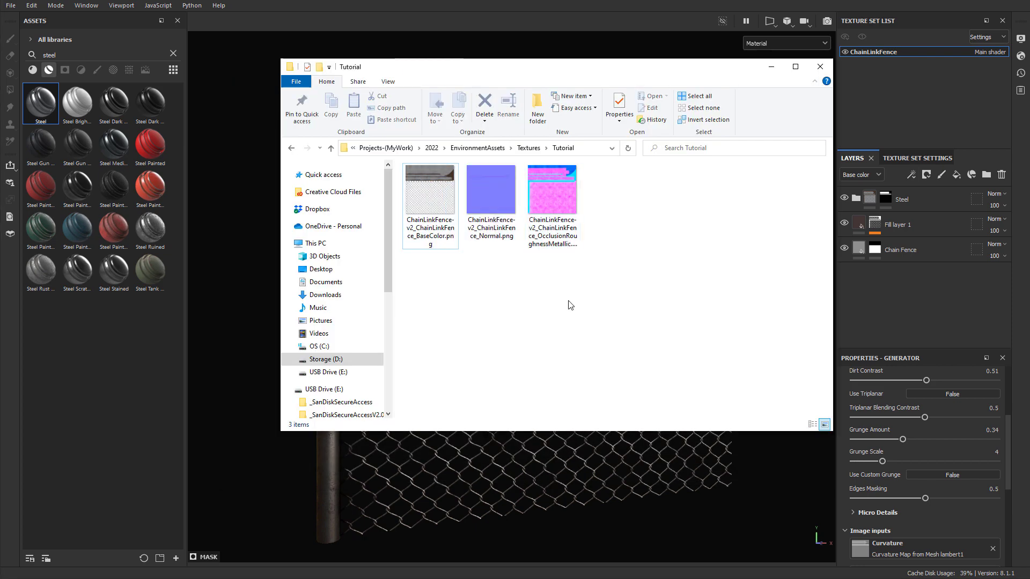
Step: Rename the exported base color texture to ChainLinkFence_BaseColor.png
{"action": "left_click", "coordinate": [437, 228]}
{"action": "left_click", "coordinate": [421, 227]}
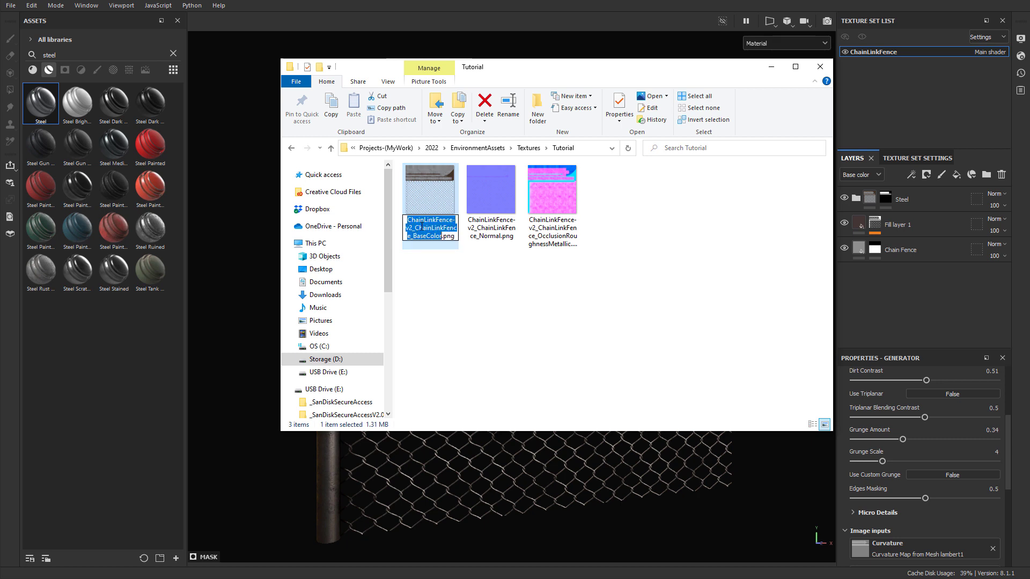
{"action": "left_click_drag", "start_coordinate": [418, 227], "coordinate": [399, 215]}
{"action": "key", "text": "BackSpace"}
Step: Rename the exported normal texture to ChainLinkFence_Normal.png
{"action": "left_click", "coordinate": [481, 235]}
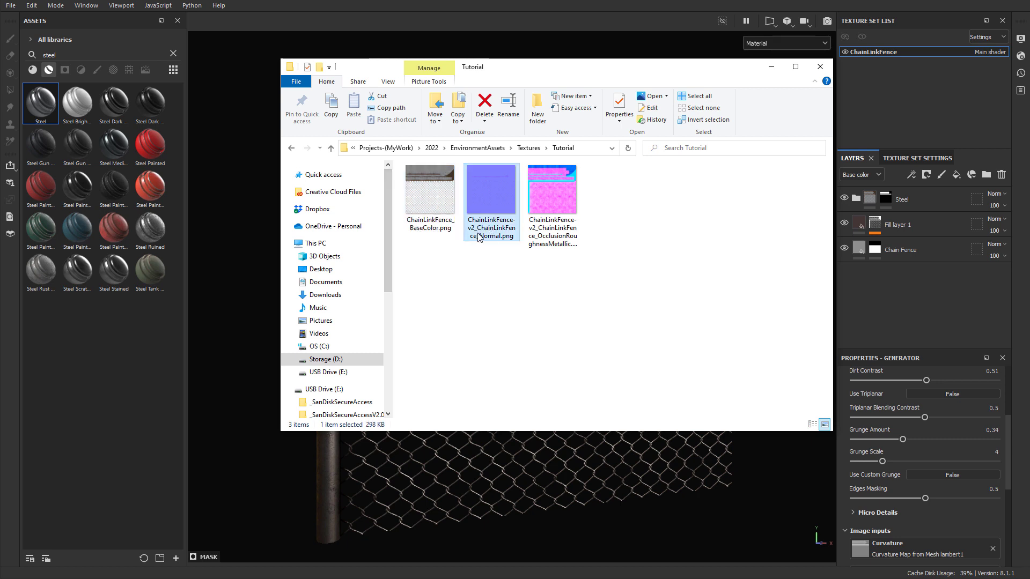
{"action": "left_click", "coordinate": [479, 236]}
{"action": "left_click_drag", "start_coordinate": [477, 228], "coordinate": [460, 212]}
{"action": "key", "text": "BackSpace"}
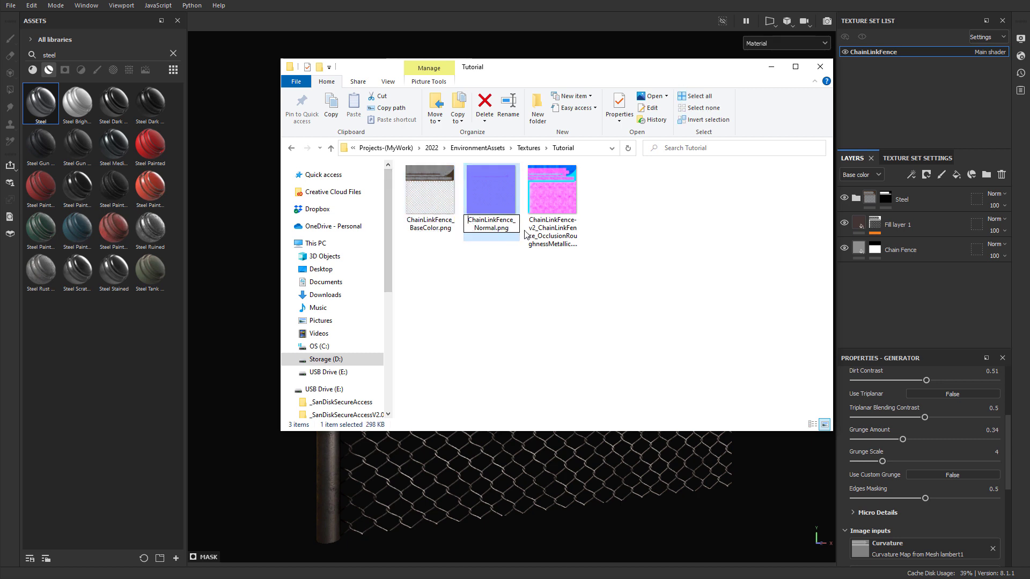
Step: Rename the packed occlusion texture to ChainLinkFence_OcclusionRoughnessMetallic.png and switch back to Substance 3D Painter
{"action": "left_click", "coordinate": [526, 234]}
{"action": "left_click", "coordinate": [539, 226]}
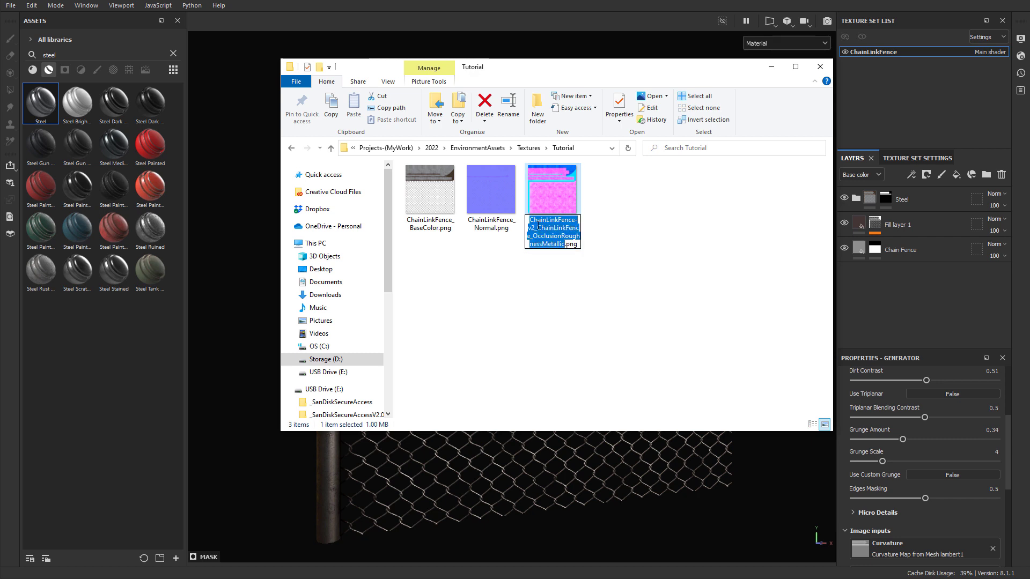
{"action": "left_click_drag", "start_coordinate": [538, 226], "coordinate": [529, 220]}
{"action": "key", "text": "BackSpace"}
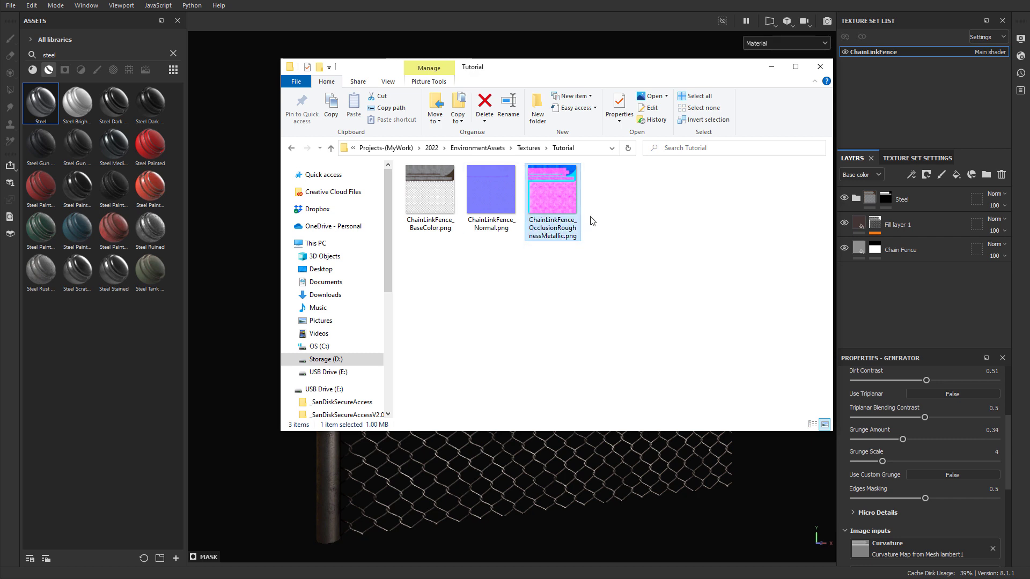
{"action": "left_click_drag", "start_coordinate": [633, 257], "coordinate": [429, 167]}
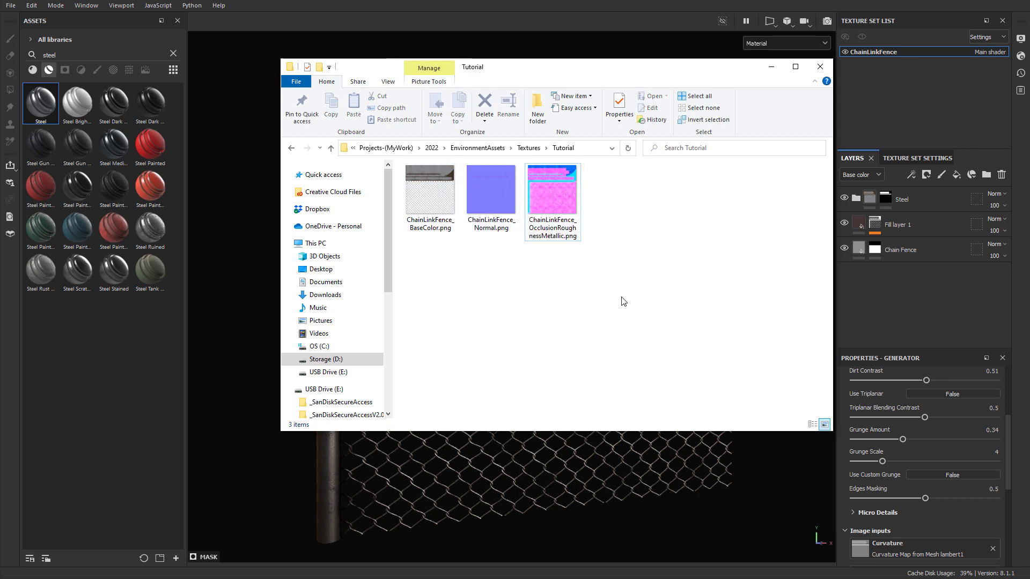
{"action": "key", "text": "alt+Tab"}
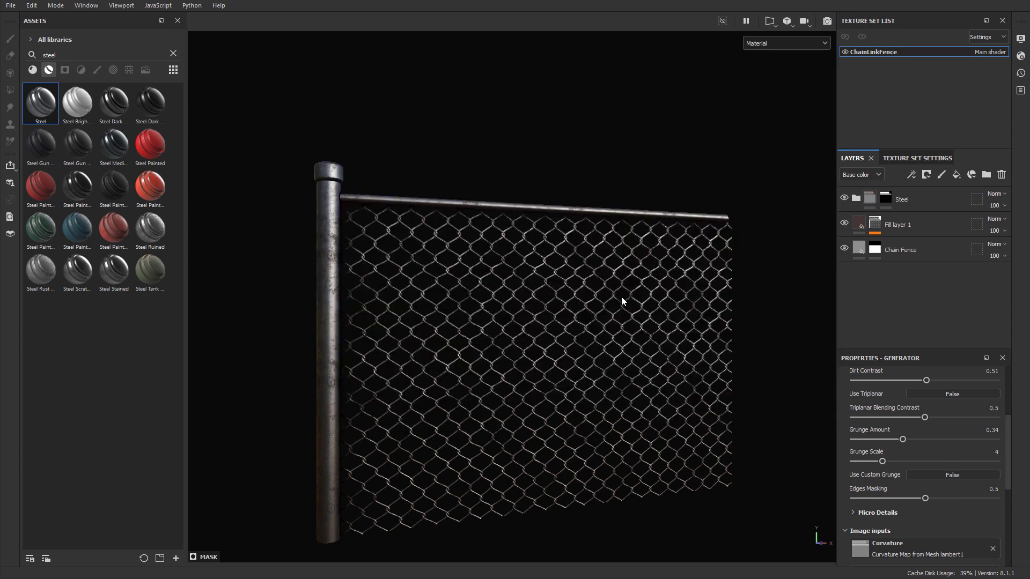